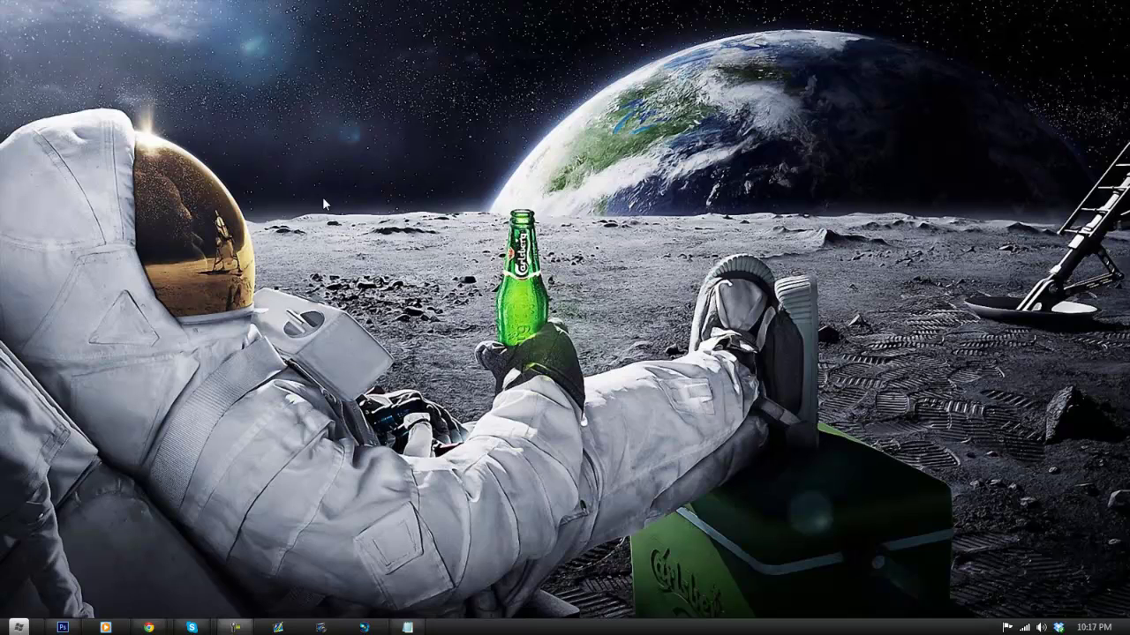
- Switch to Photoshop and start a new document in 16-bit RGB color
left_click(62, 627)
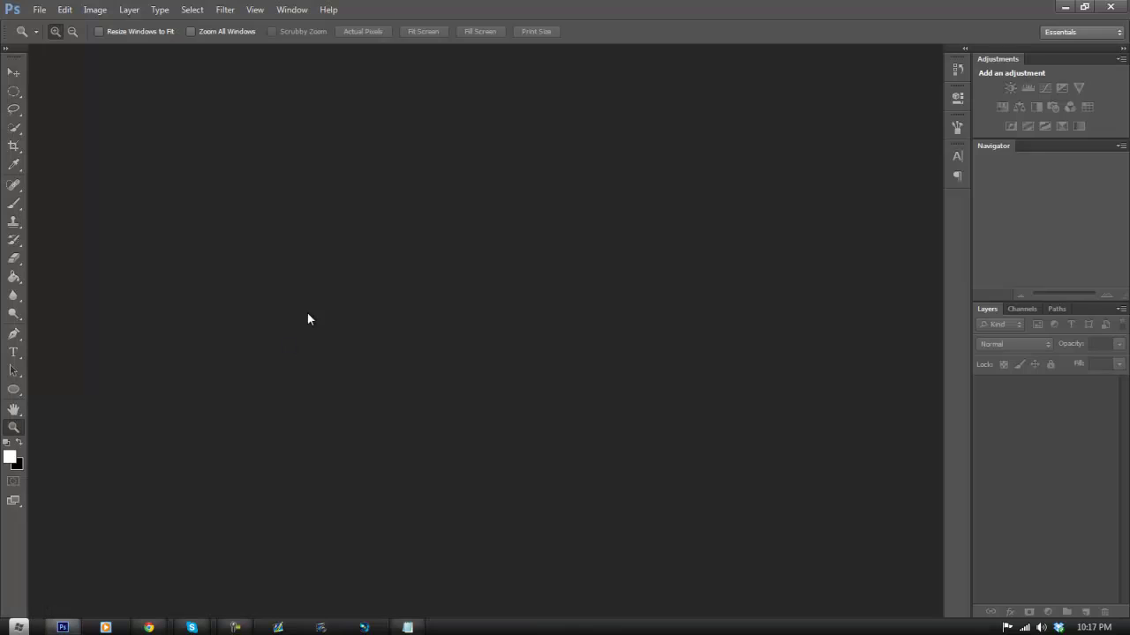
left_click(39, 10)
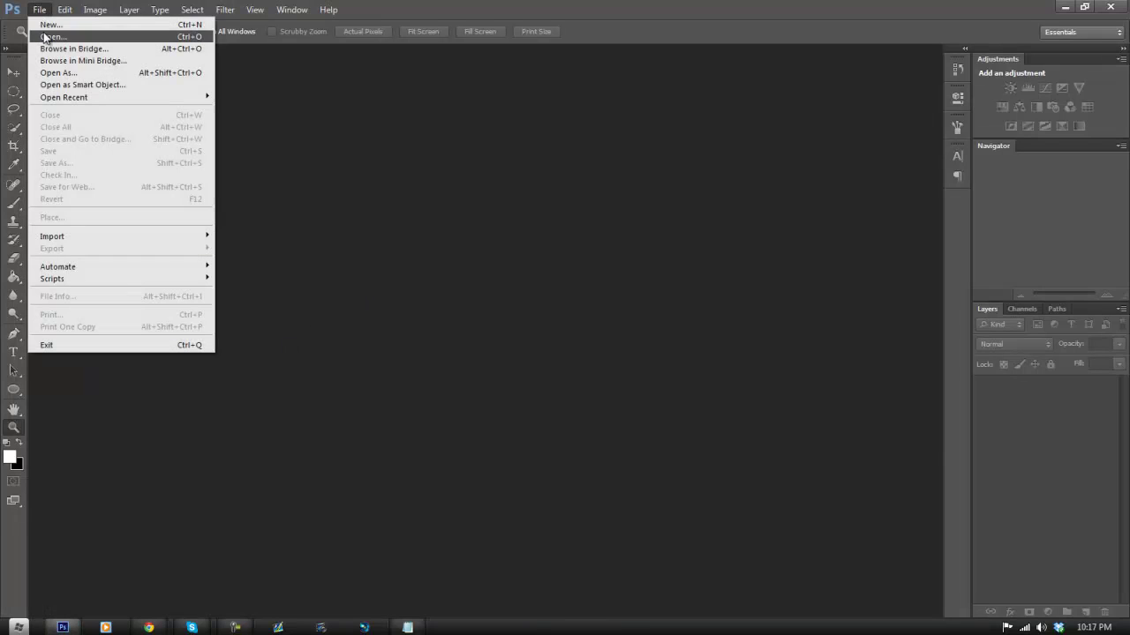
left_click(46, 37)
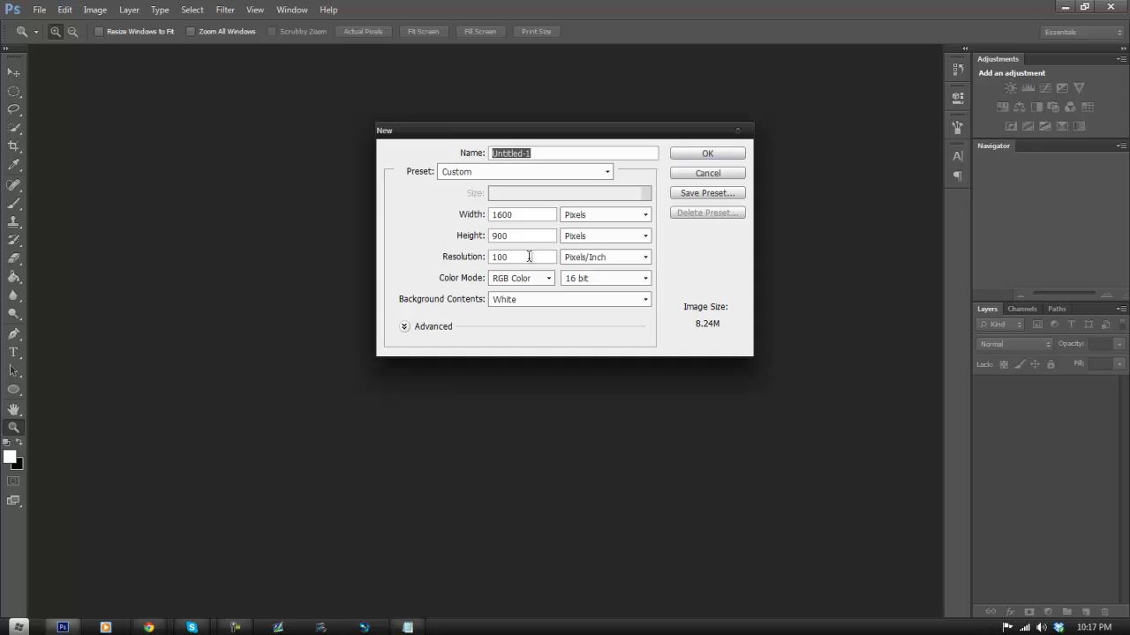
left_click(575, 282)
left_click(598, 315)
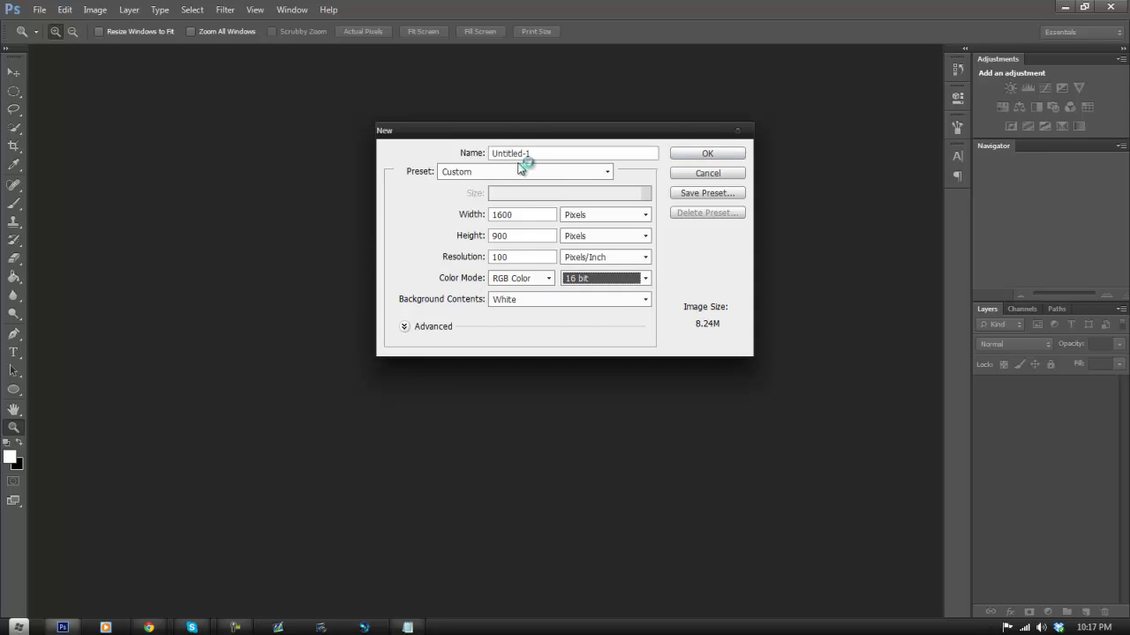
- Name the new document "pentool tut" and create it at 1600 × 900 pixels
left_click(543, 153)
key("BackSpace")
key("BackSpace")
key("BackSpace")
key("BackSpace")
key("BackSpace")
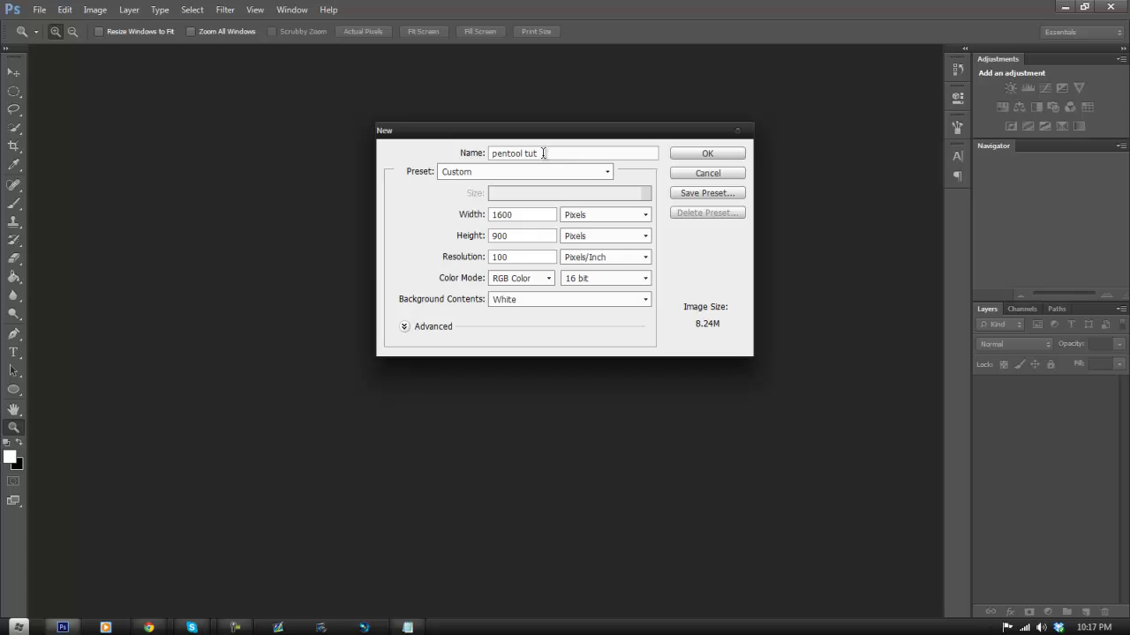
left_click(708, 154)
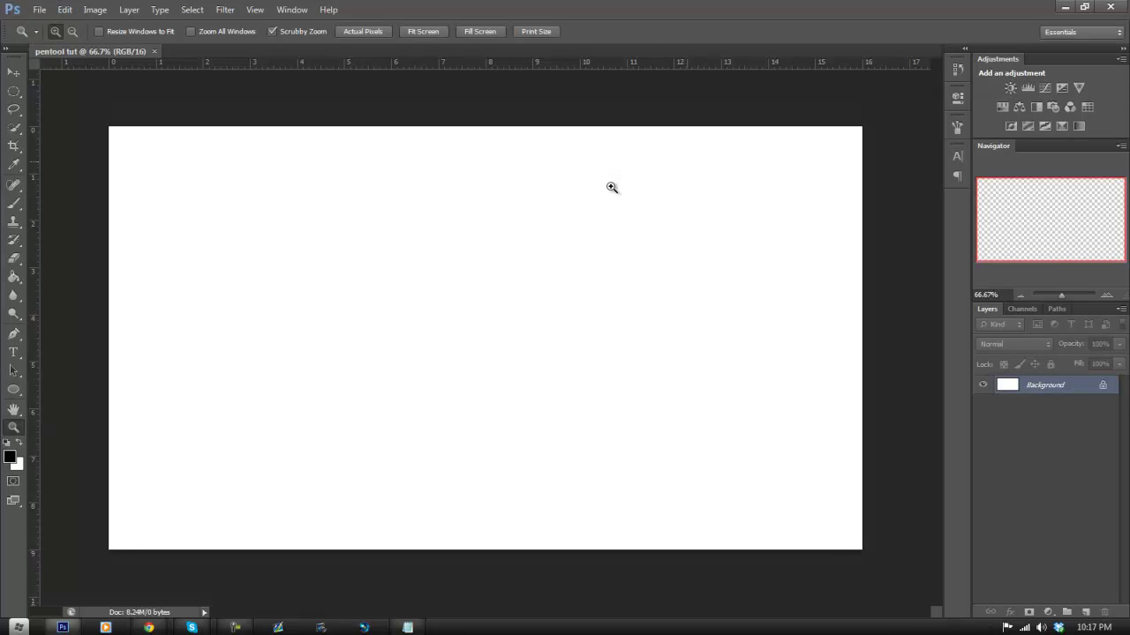
- Add an empty layer above the background and activate the Pen tool in Path mode
left_click_drag(512, 257, 549, 320)
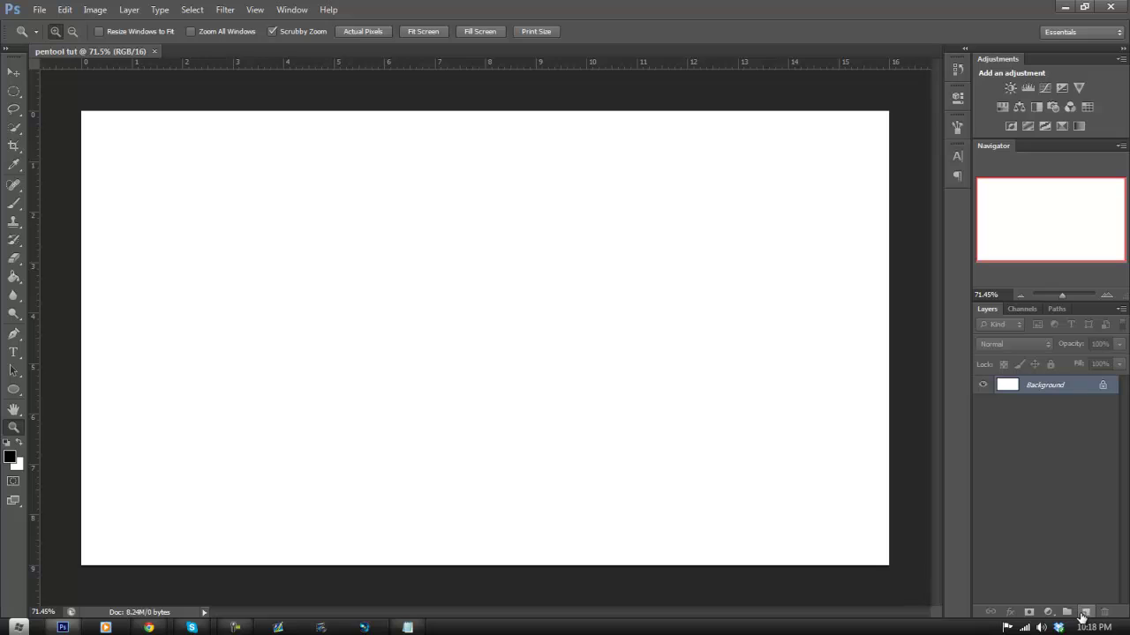
left_click(1085, 613)
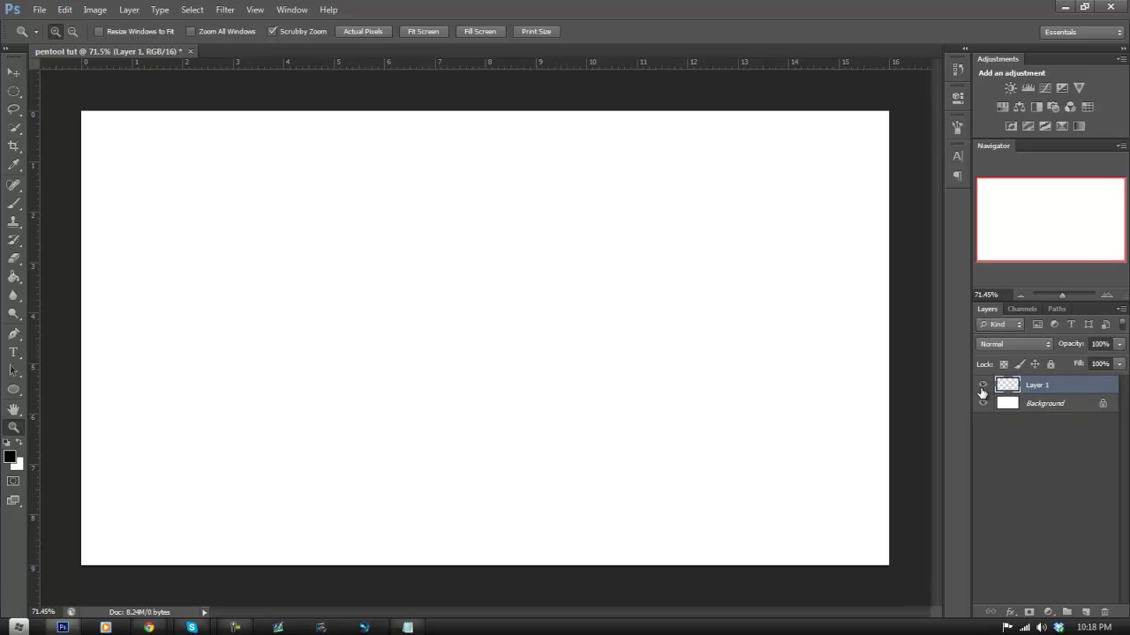
left_click(15, 336)
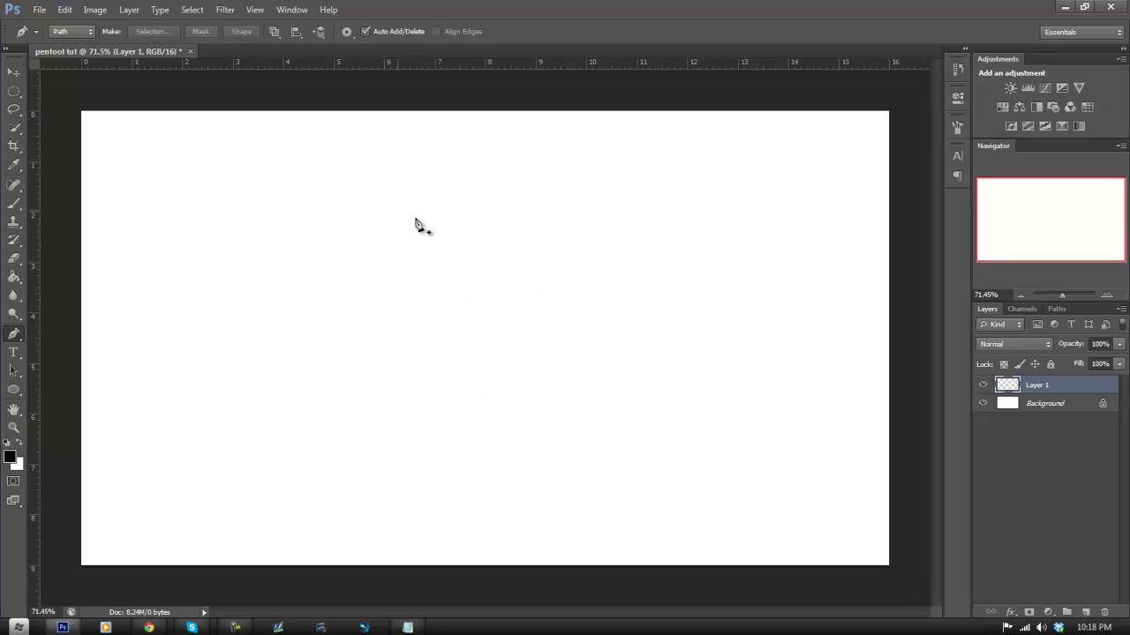
left_click(90, 35)
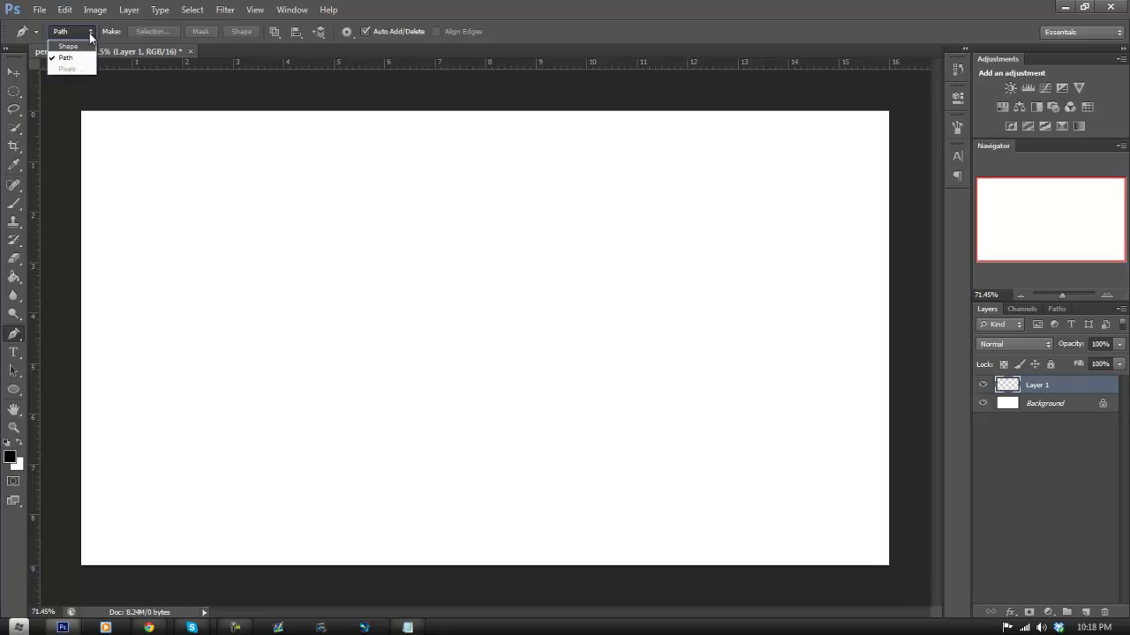
left_click(459, 12)
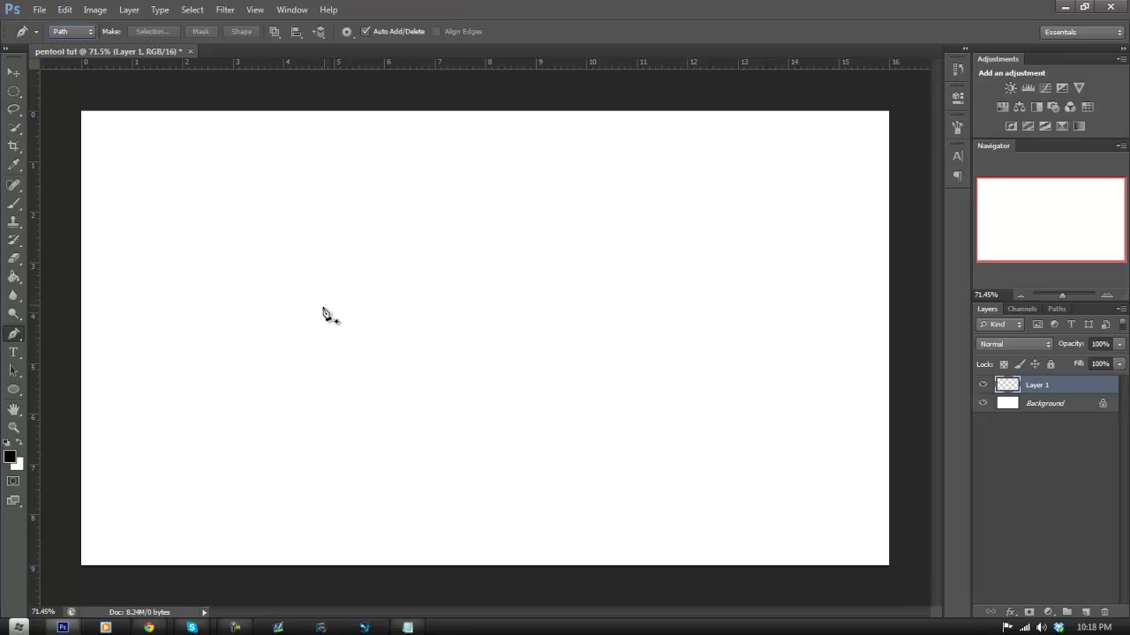
- Draw a curved path segment rising from a start point near the canvas's left-center to a second anchor up and to the right
left_click(283, 330)
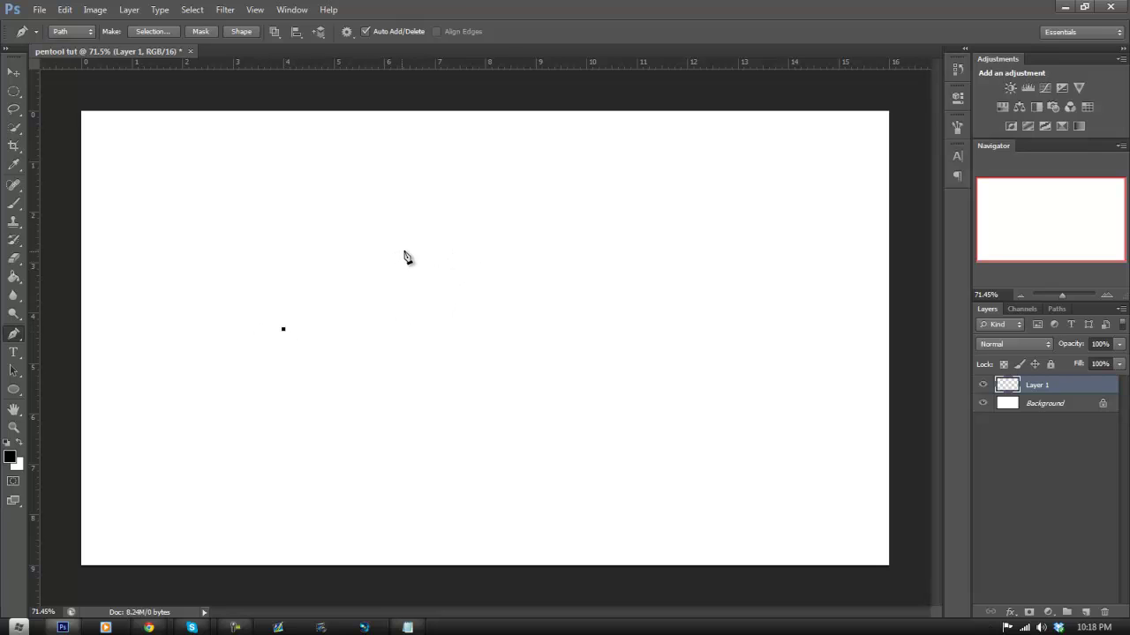
left_click(454, 260)
left_click_drag(456, 260, 544, 256)
left_click(451, 355)
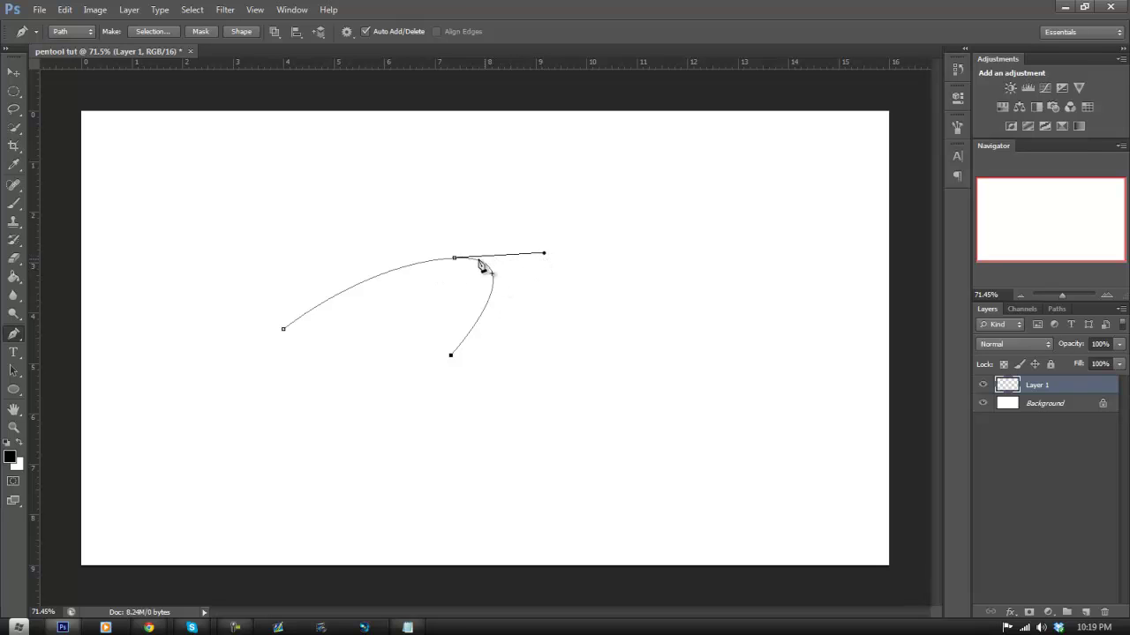
left_click(65, 10)
left_click(75, 45)
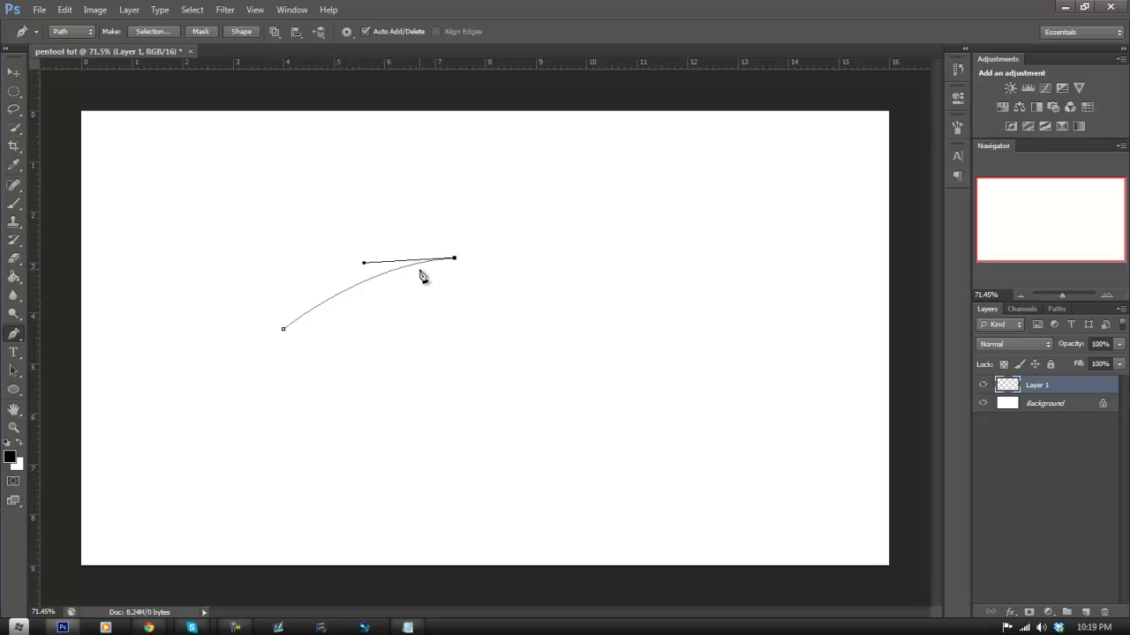
- Draw a second curve back beneath the first and close the path with a short straight edge, forming a tapered swoosh
left_click(291, 384)
left_click_drag(290, 386, 246, 477)
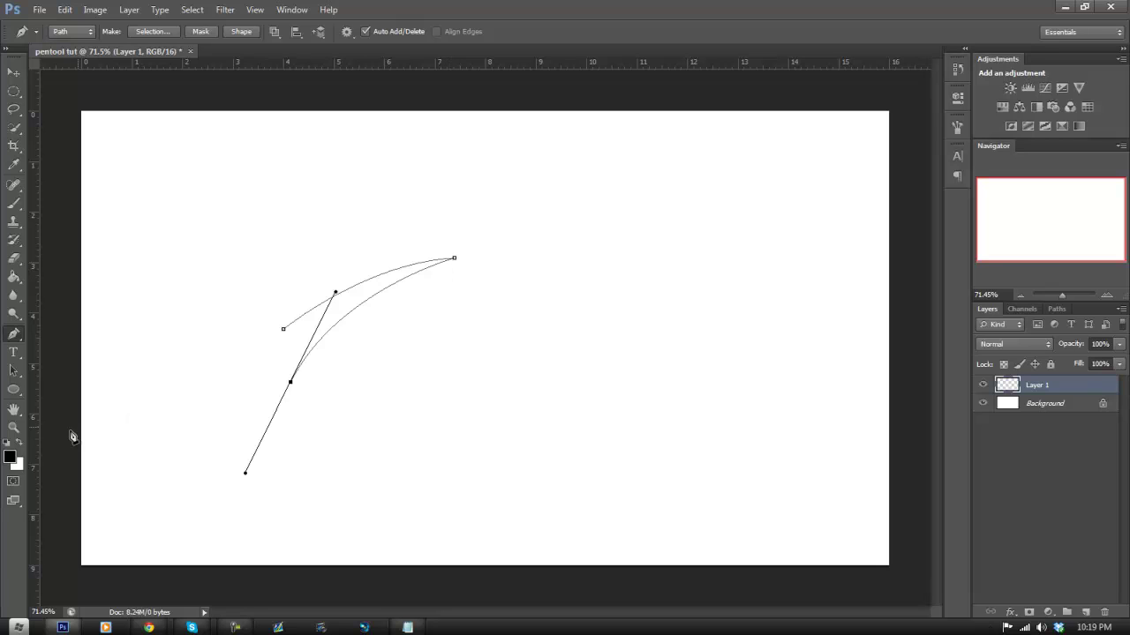
left_click(19, 428)
left_click_drag(439, 282, 441, 212)
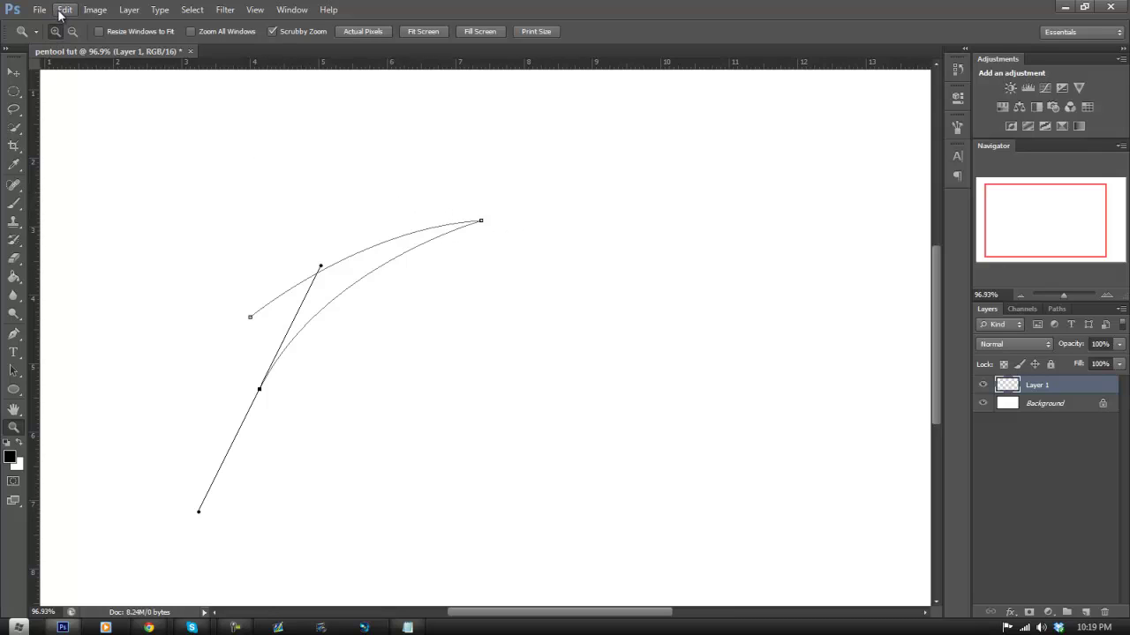
left_click(14, 334)
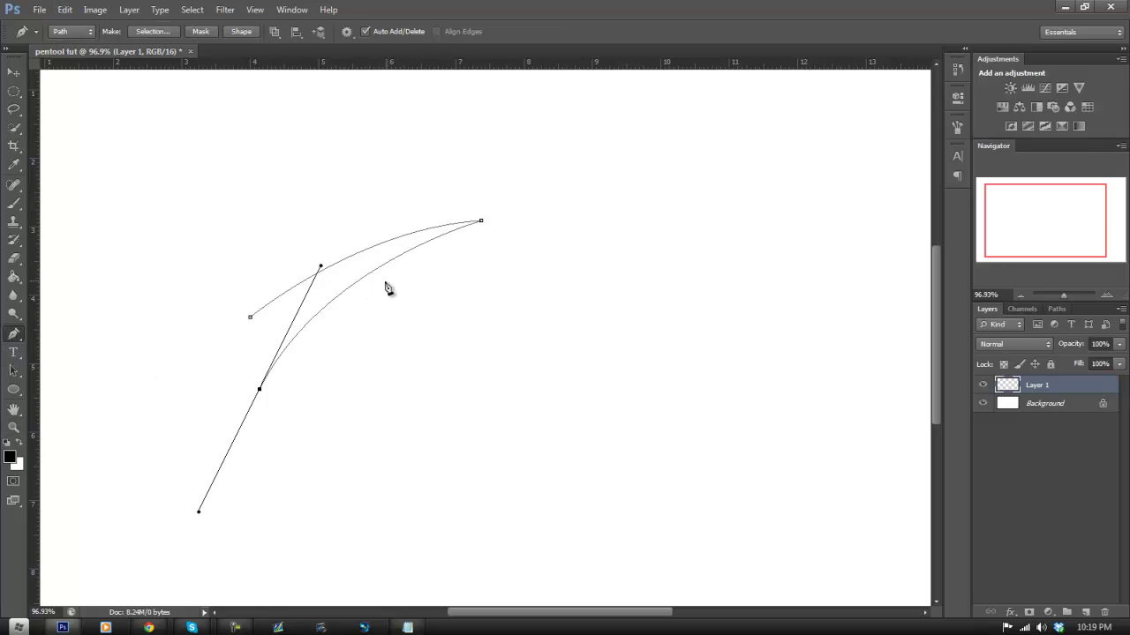
left_click(259, 390)
left_click(250, 319)
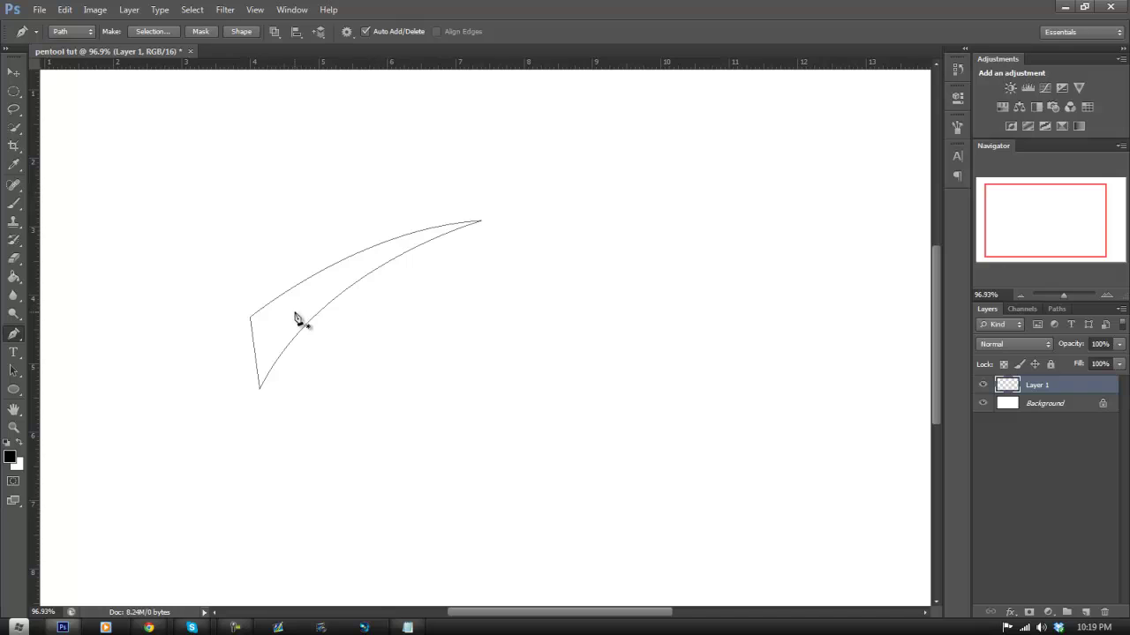
- Open the Fill Path settings for the closed swoosh path on Layer 1
scroll(440, 298, "up", 1)
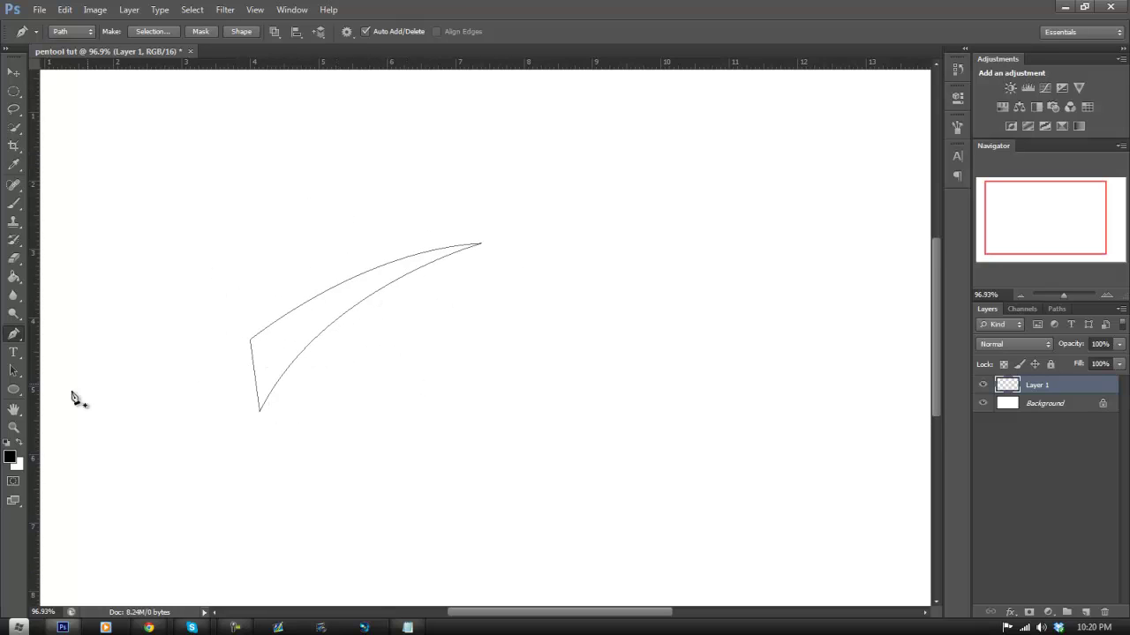
key("z")
left_click_drag(394, 331, 375, 360)
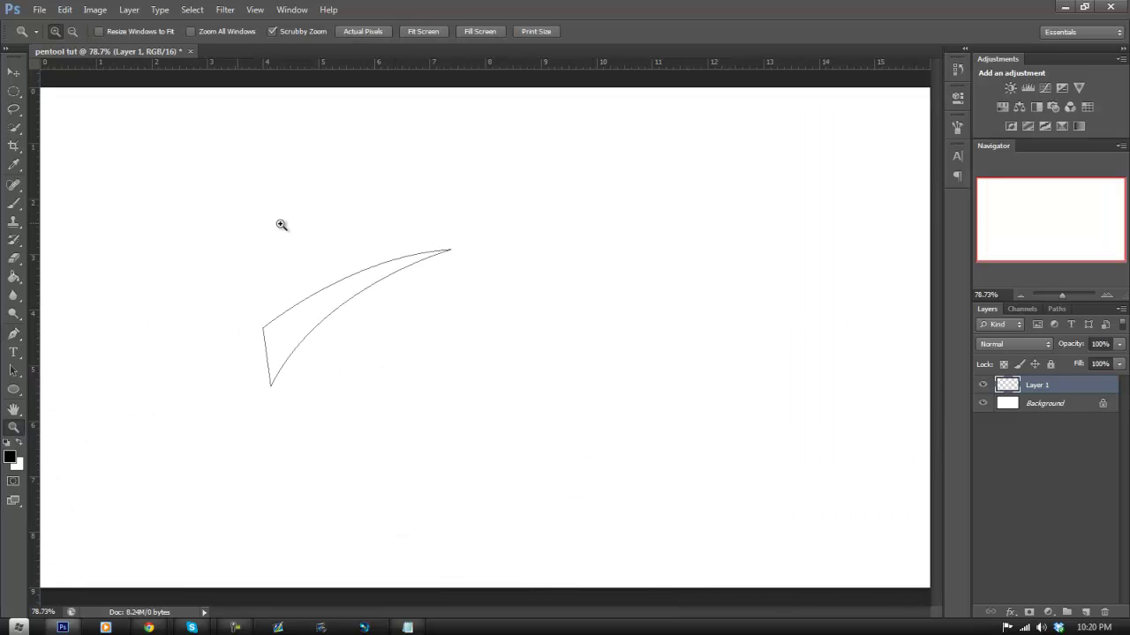
left_click_drag(370, 290, 390, 291)
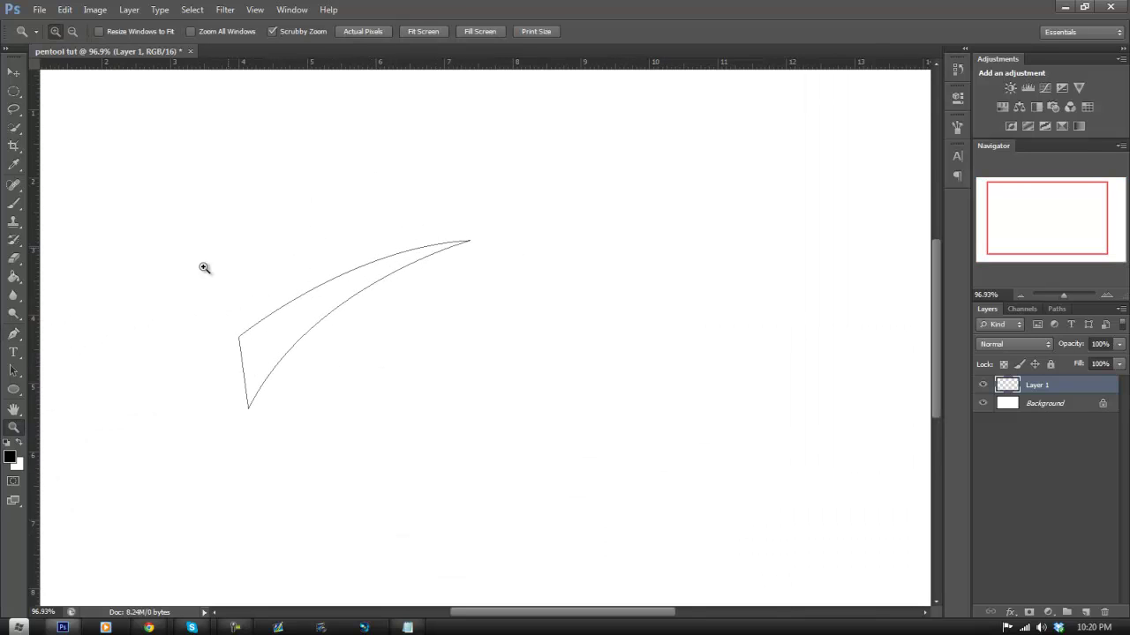
left_click(13, 334)
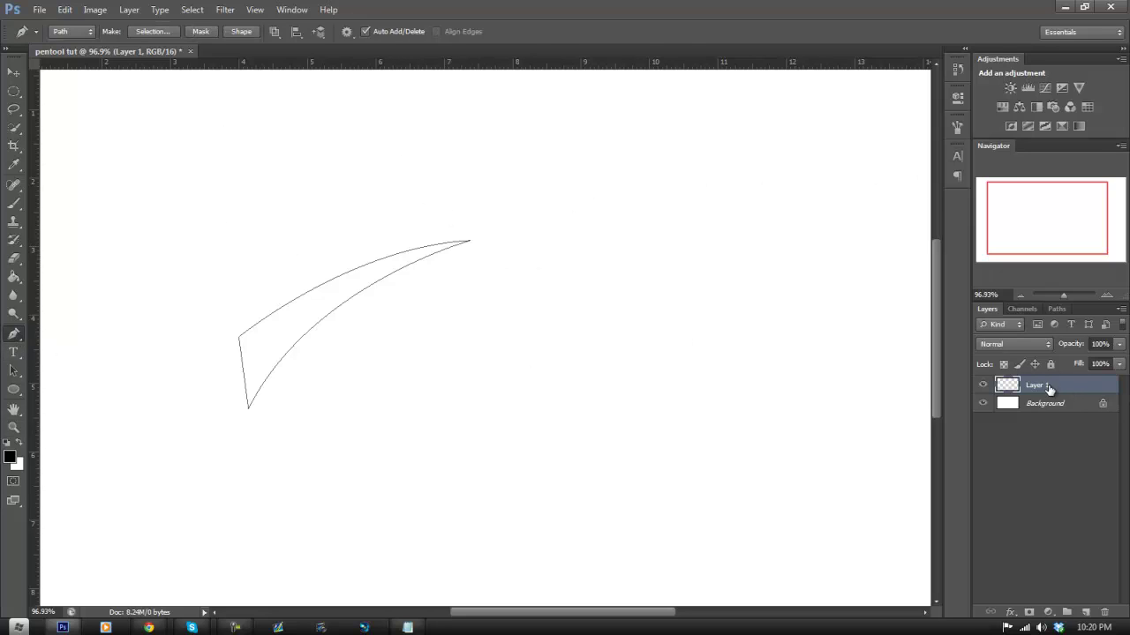
right_click(377, 281)
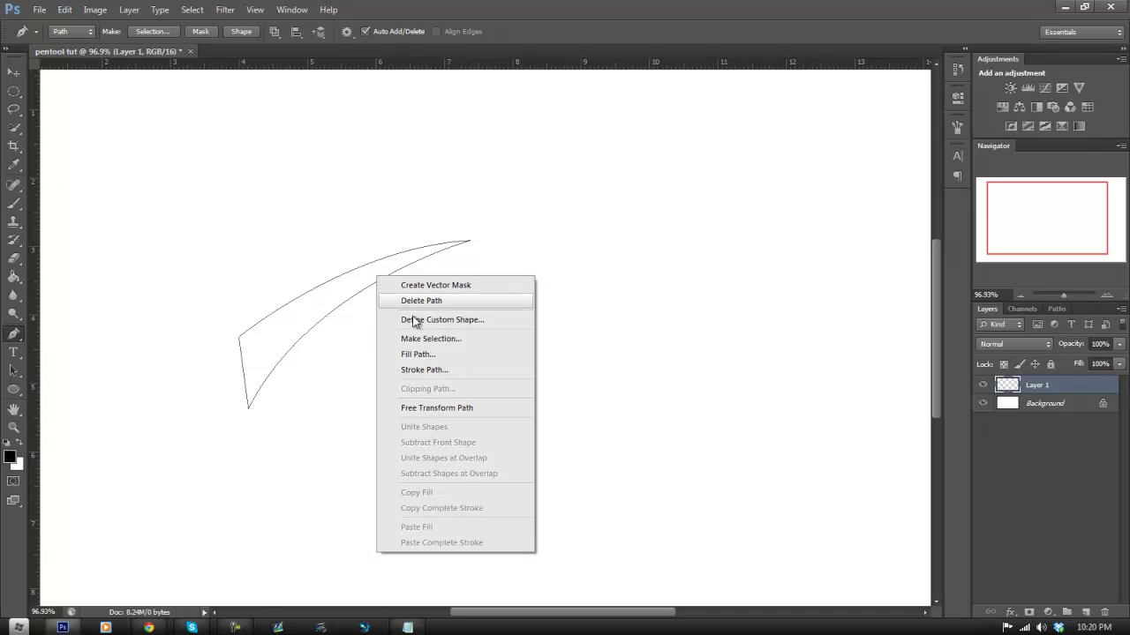
left_click(422, 352)
left_click(524, 113)
left_click_drag(517, 129, 352, 129)
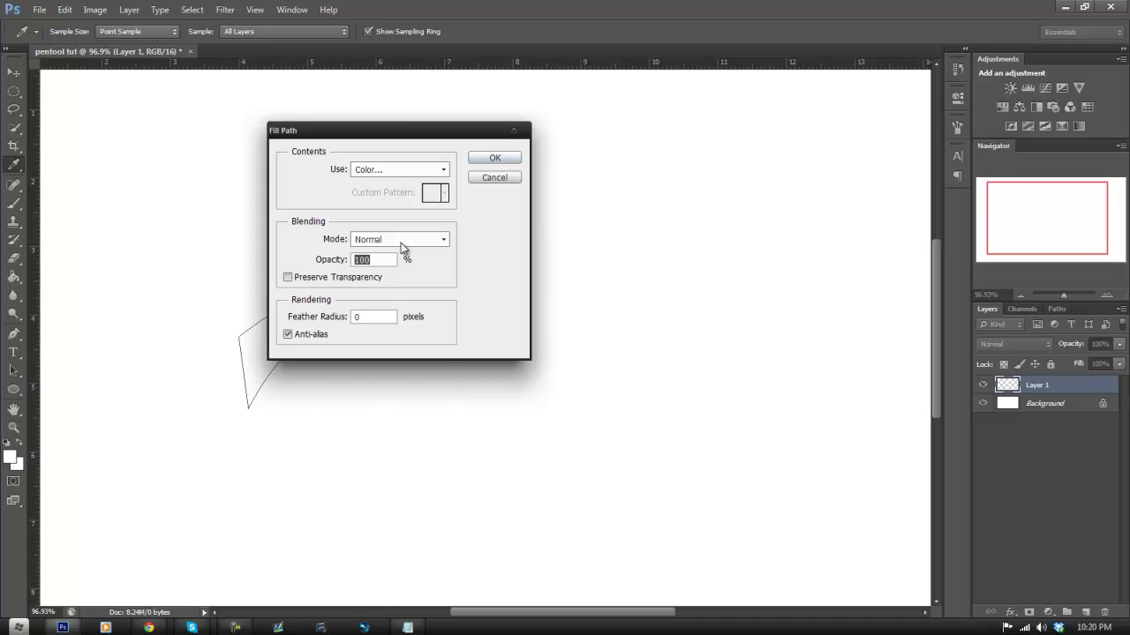
left_click(403, 240)
left_click(493, 255)
left_click(385, 173)
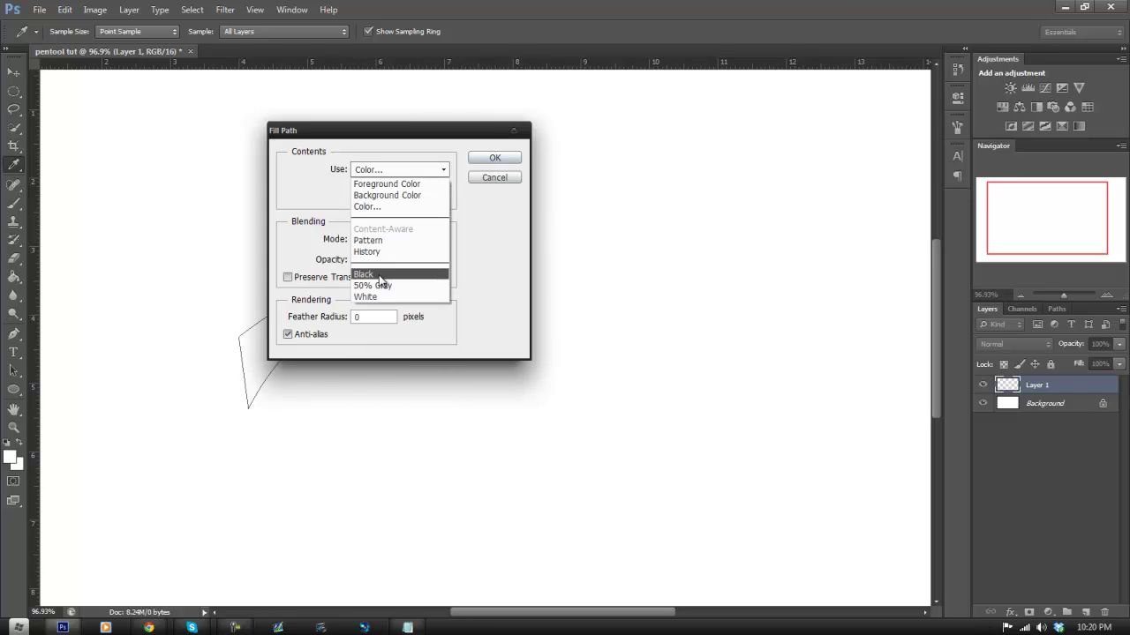
left_click(377, 206)
left_click_drag(609, 156, 531, 159)
left_click(577, 244)
left_click_drag(577, 244, 588, 219)
left_click(760, 200)
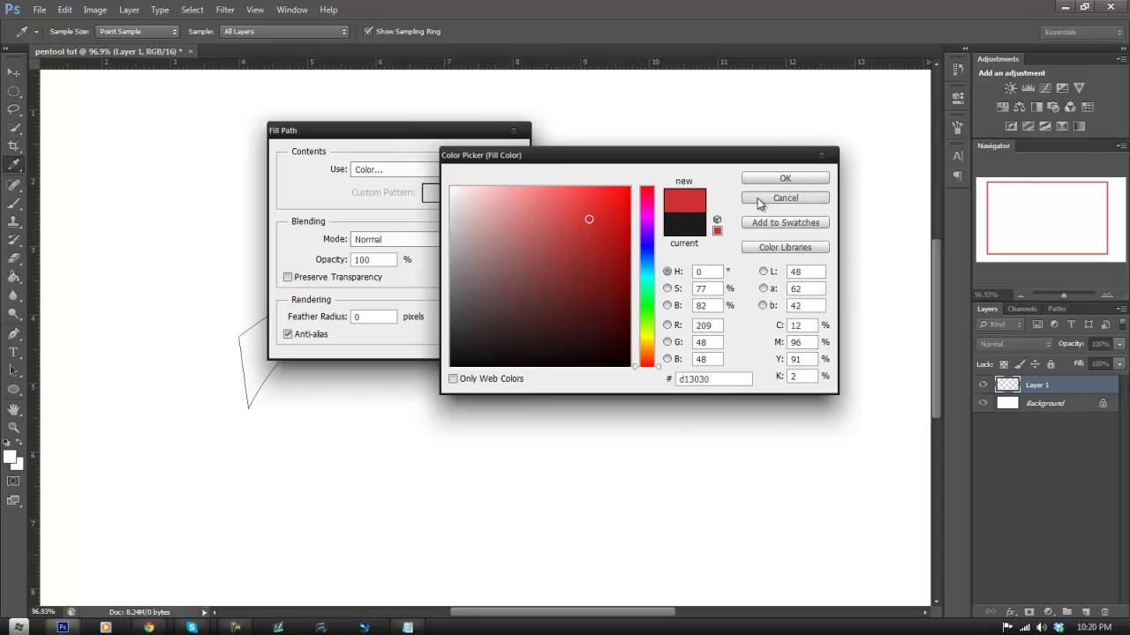
- Fill the swoosh path with black in Normal mode at 100% opacity
left_click(415, 172)
left_click(406, 260)
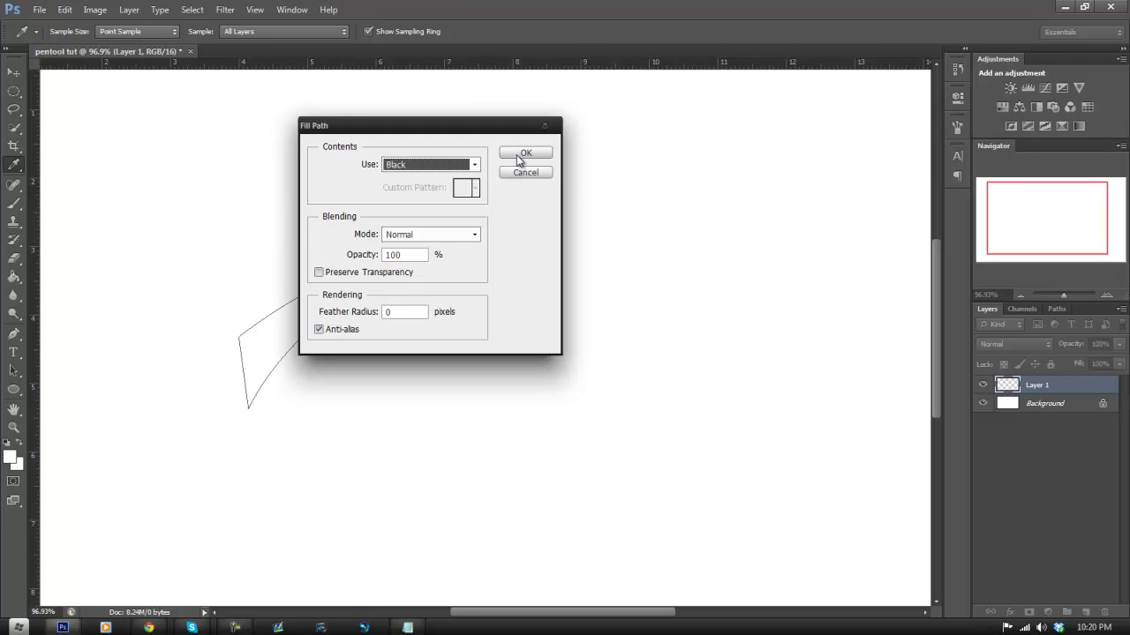
left_click(519, 155)
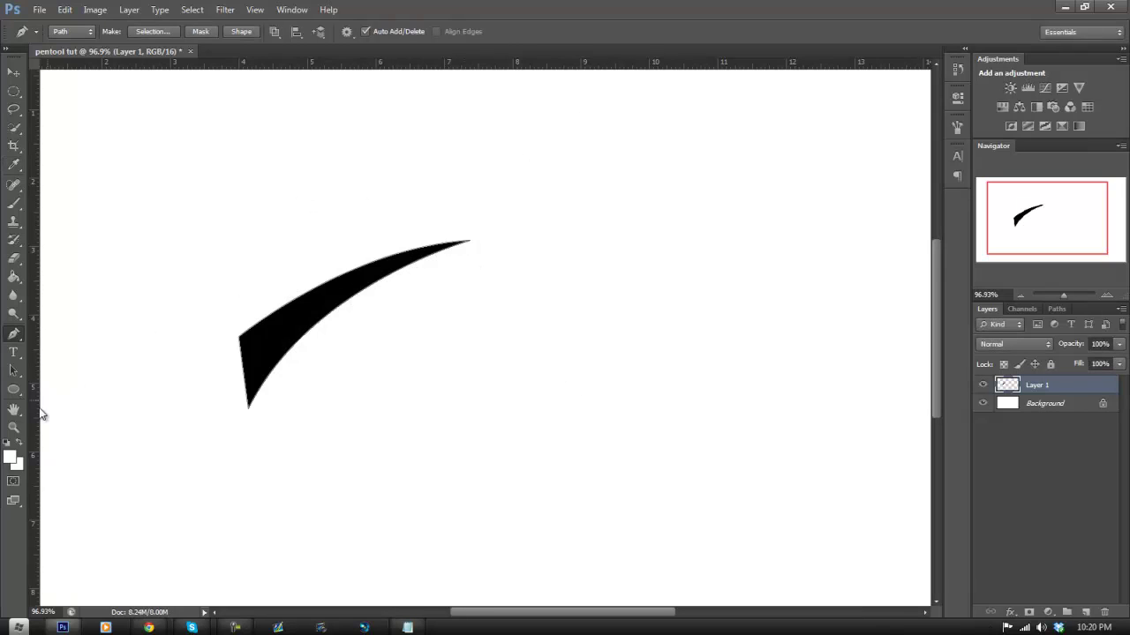
- Examine the filled swoosh's edges at pixel level and its overall shape at 100% zoom
left_click(13, 427)
left_click_drag(277, 345, 268, 255)
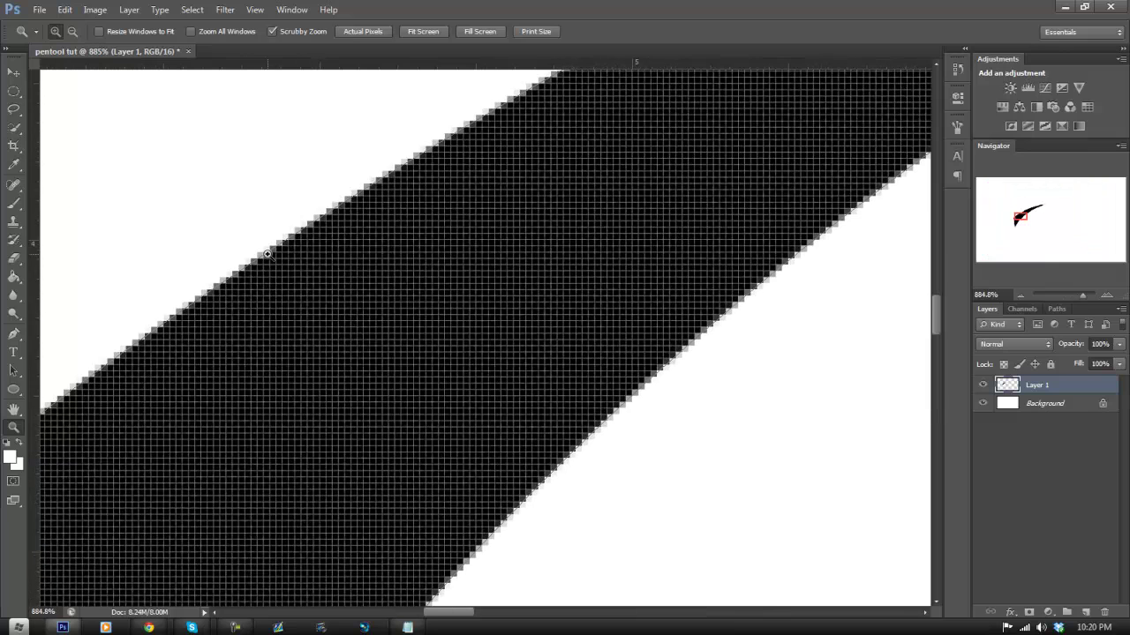
scroll(269, 257, "up", 3)
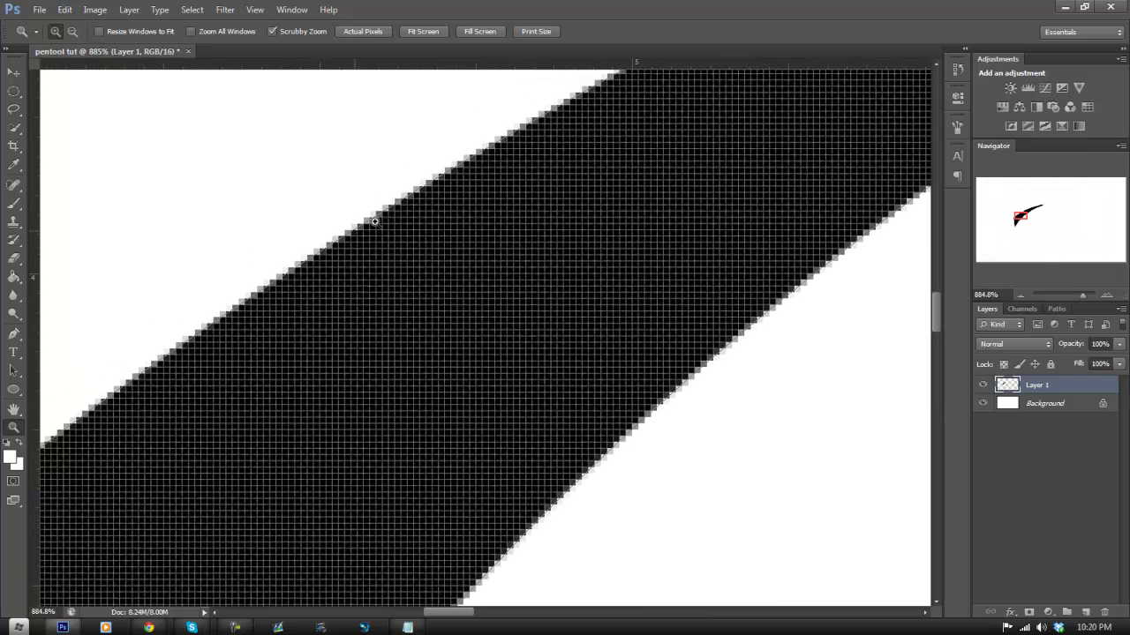
left_click_drag(302, 262, 358, 245)
left_click_drag(430, 245, 542, 306)
left_click_drag(437, 616, 468, 615)
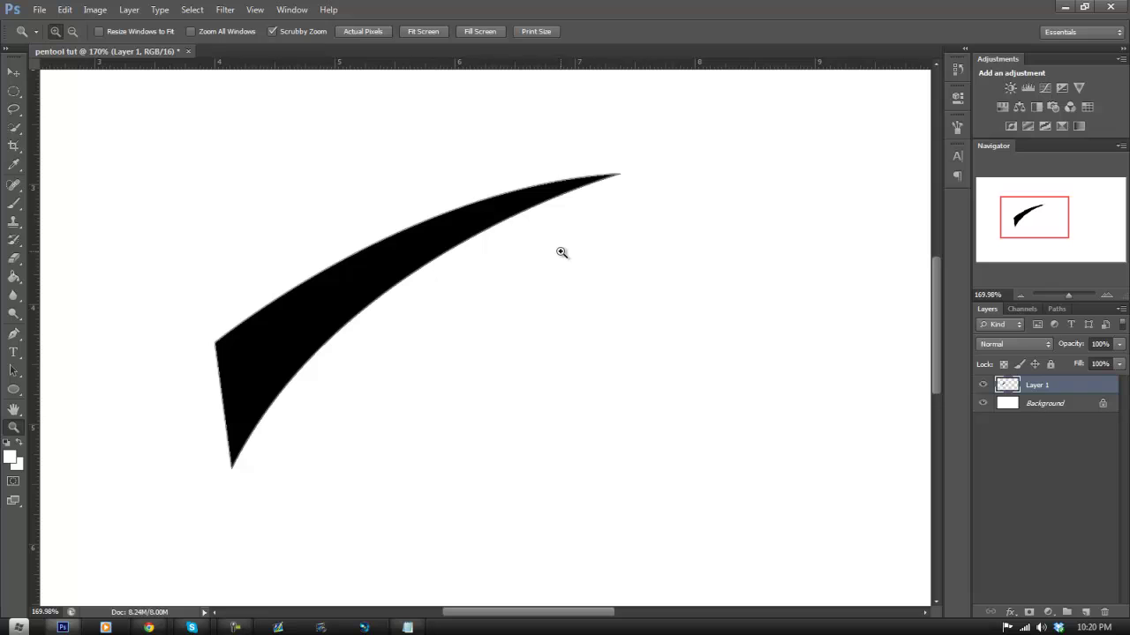
left_click_drag(518, 259, 493, 300)
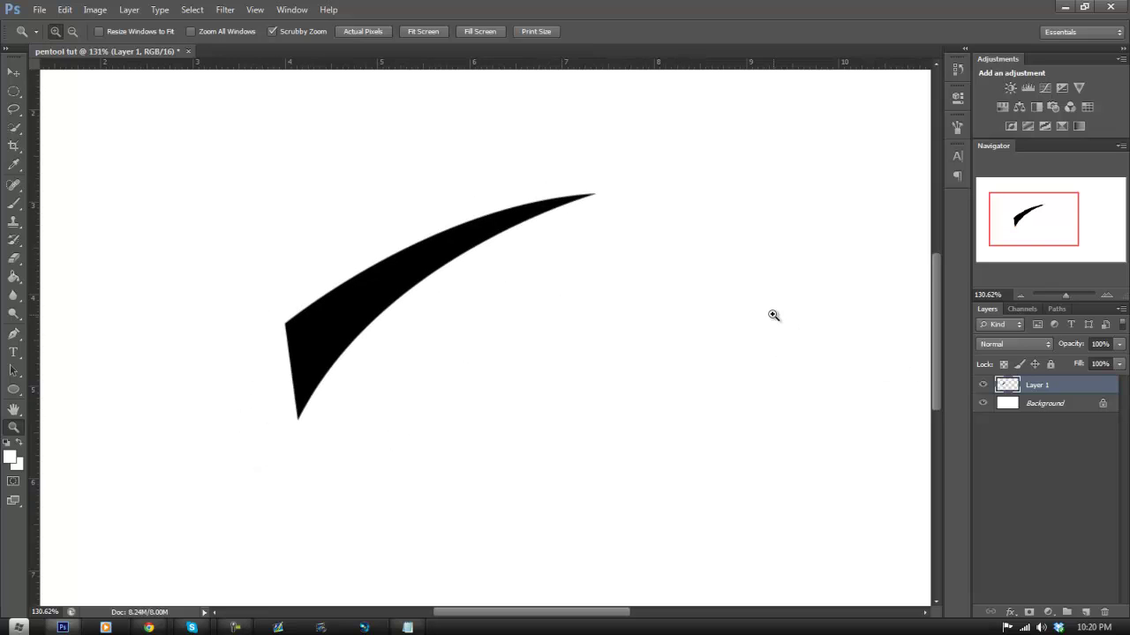
left_click_drag(290, 333, 366, 385)
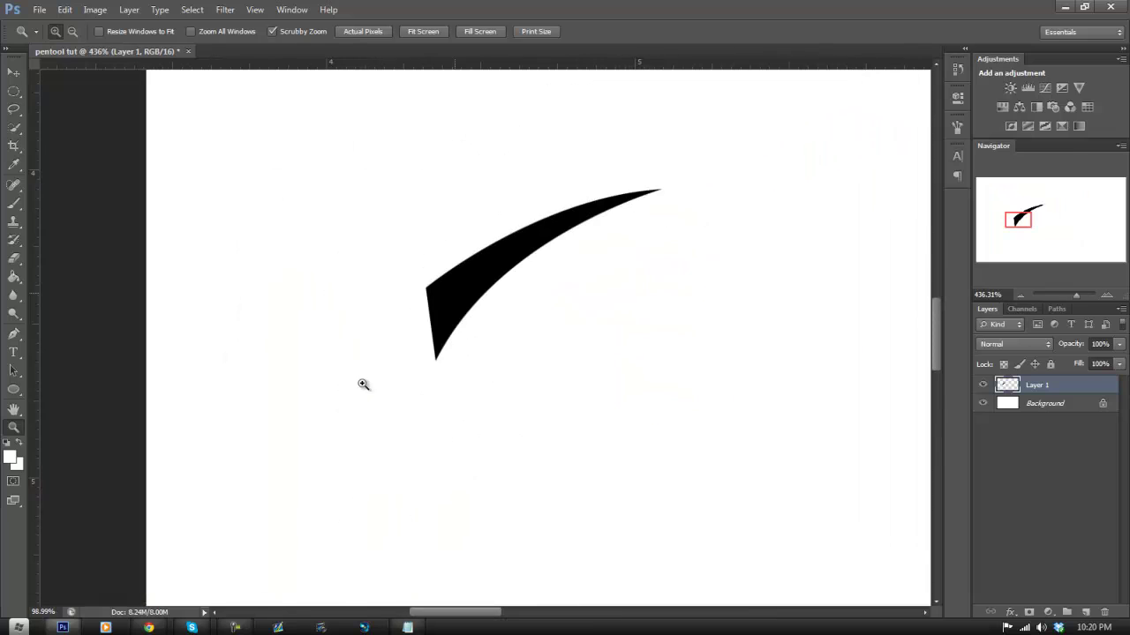
right_click(465, 326)
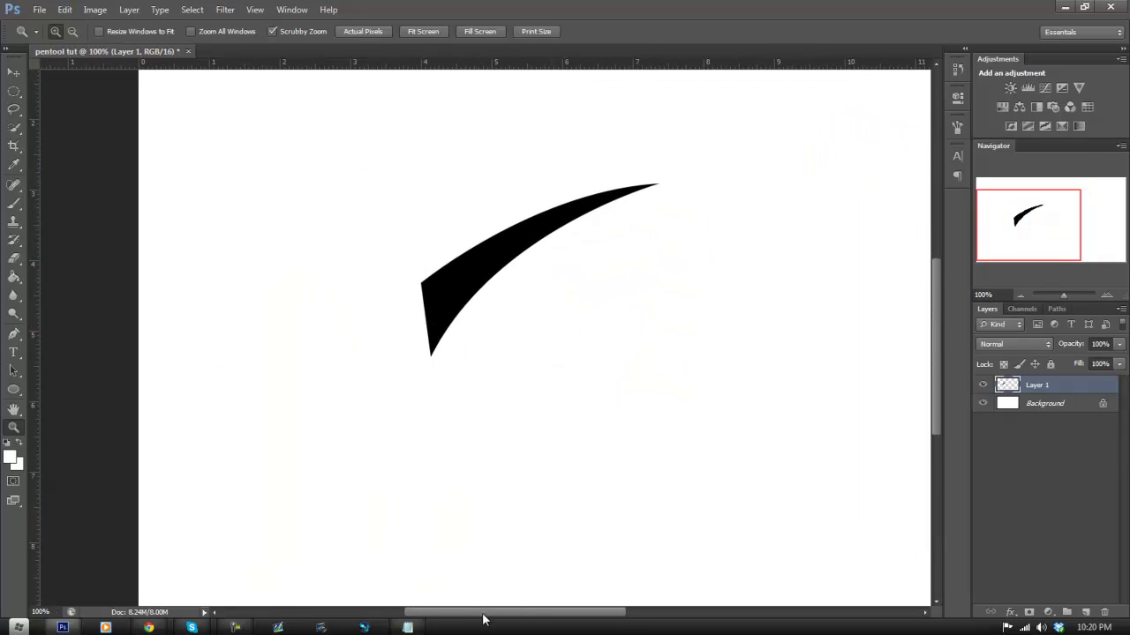
left_click_drag(483, 615, 527, 613)
scroll(410, 460, "up", 3)
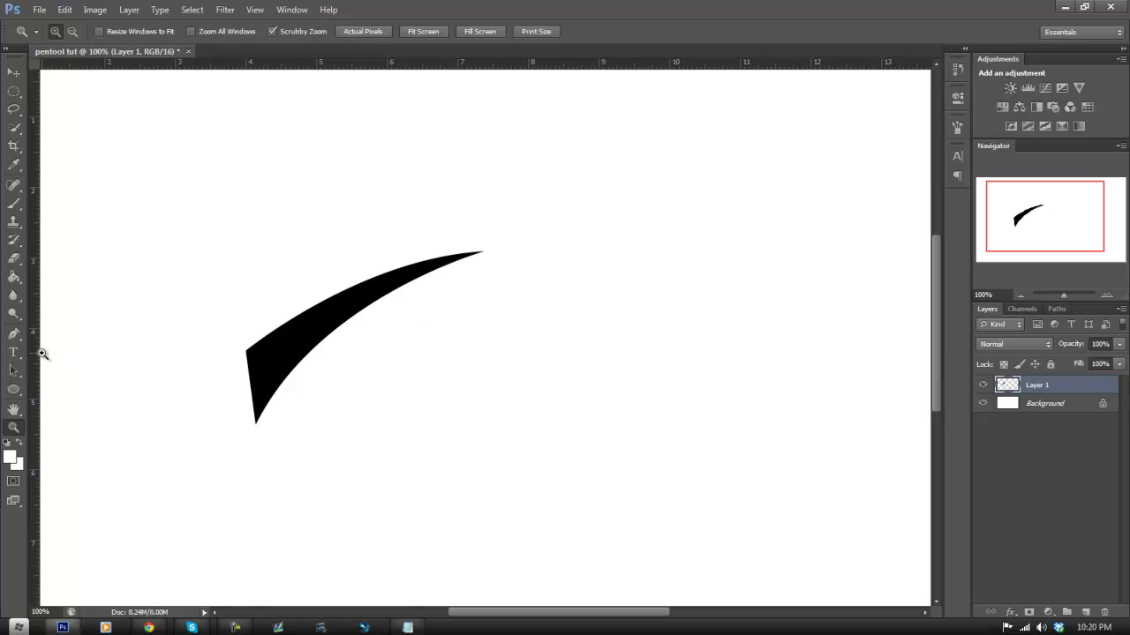
- Draw a second closed, tapered curved path with the Pen tool just below the filled swoosh, following its lower edge
left_click(14, 338)
left_click(261, 428)
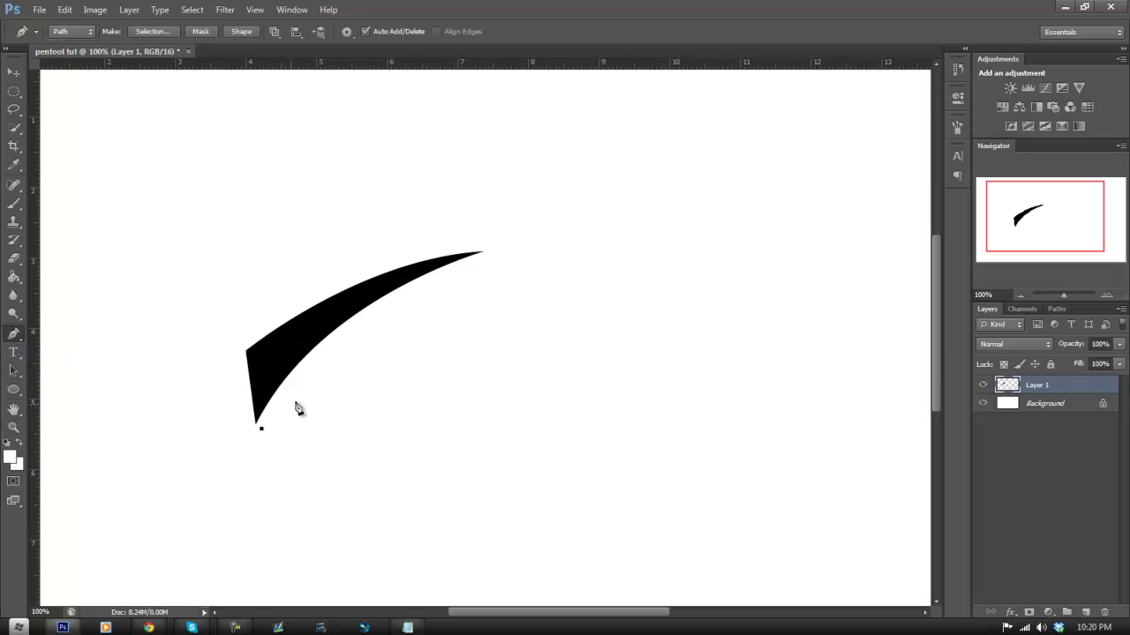
left_click_drag(425, 283, 537, 239)
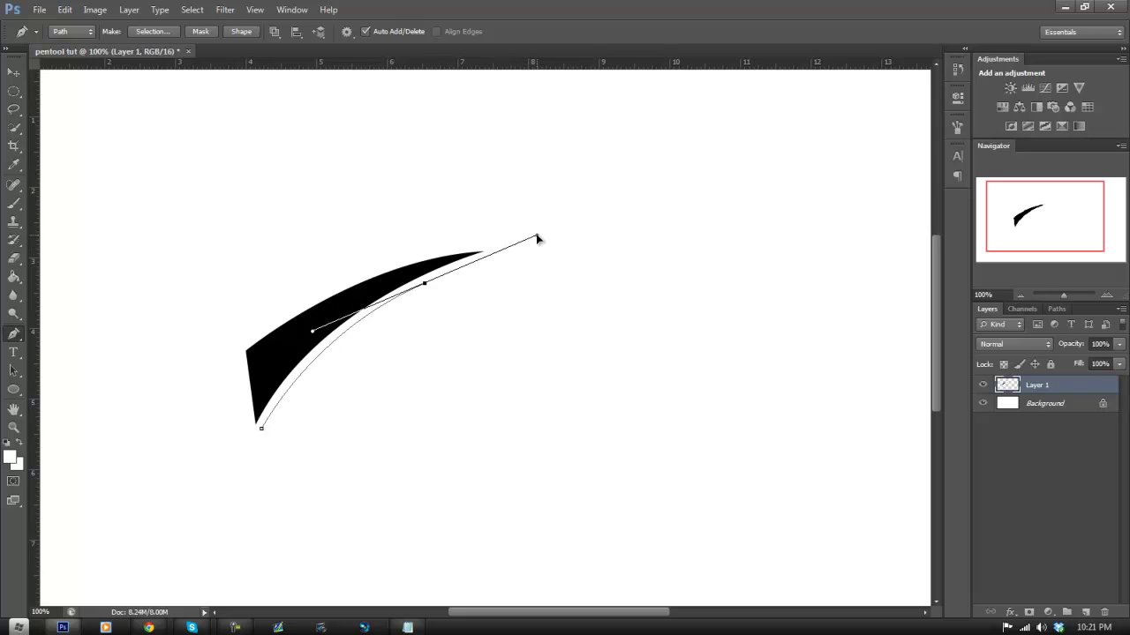
left_click(425, 285, "alt")
left_click_drag(277, 490, 246, 598)
left_click(277, 490, "alt")
left_click(261, 430)
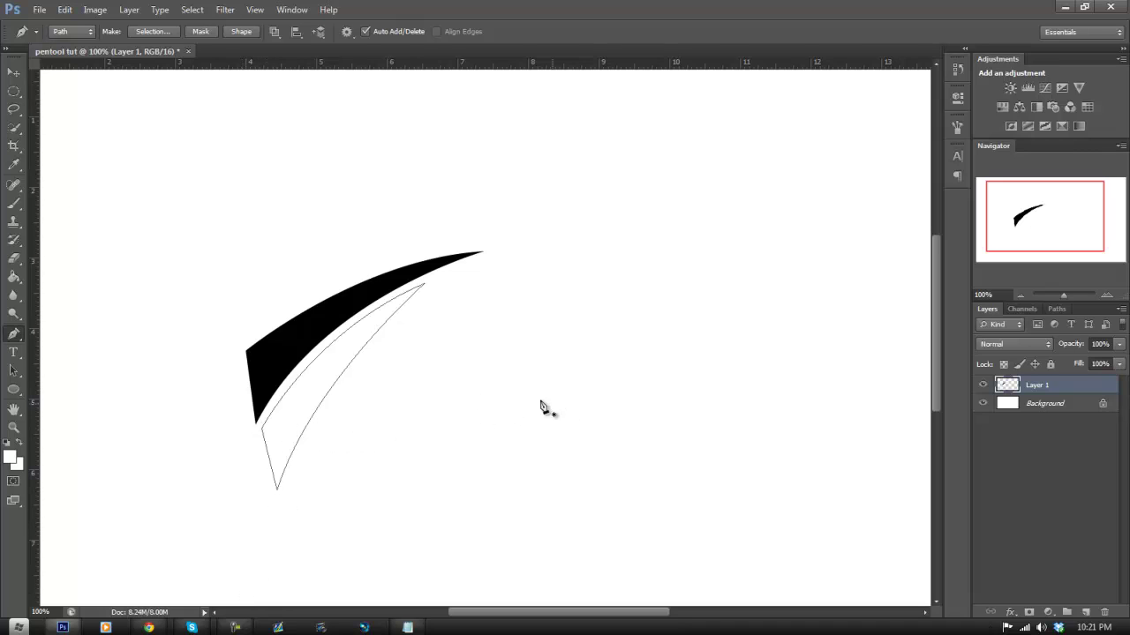
- Fill the second swoosh path with black in Normal mode at 100% opacity and dismiss the path outline
right_click(369, 389)
left_click(351, 188)
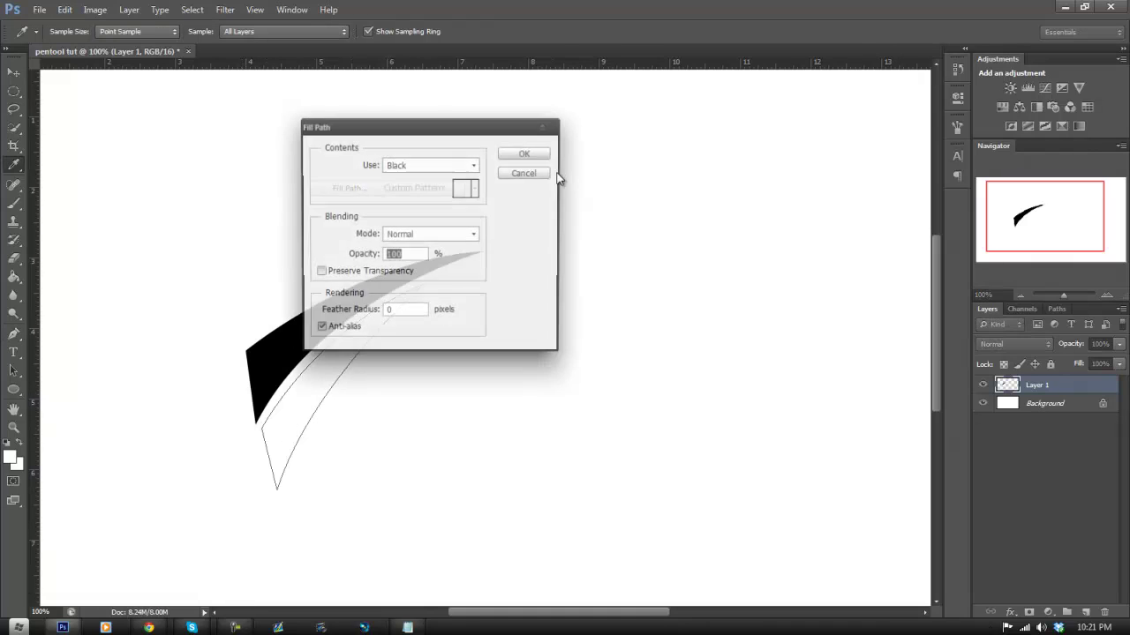
left_click(527, 155)
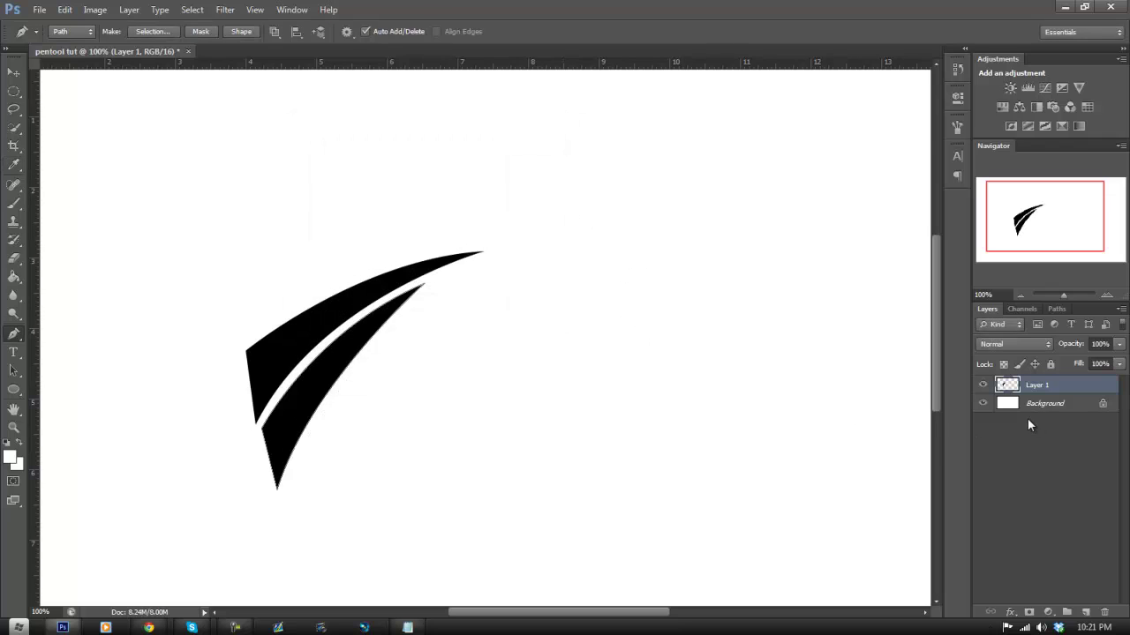
key("Return")
- Duplicate Layer 1 as Layer 1 copy and move the copied swooshes down and to the right of the originals
left_click(13, 427)
left_click_drag(345, 381, 336, 434)
right_click(1090, 390)
left_click(998, 196)
left_click(702, 193)
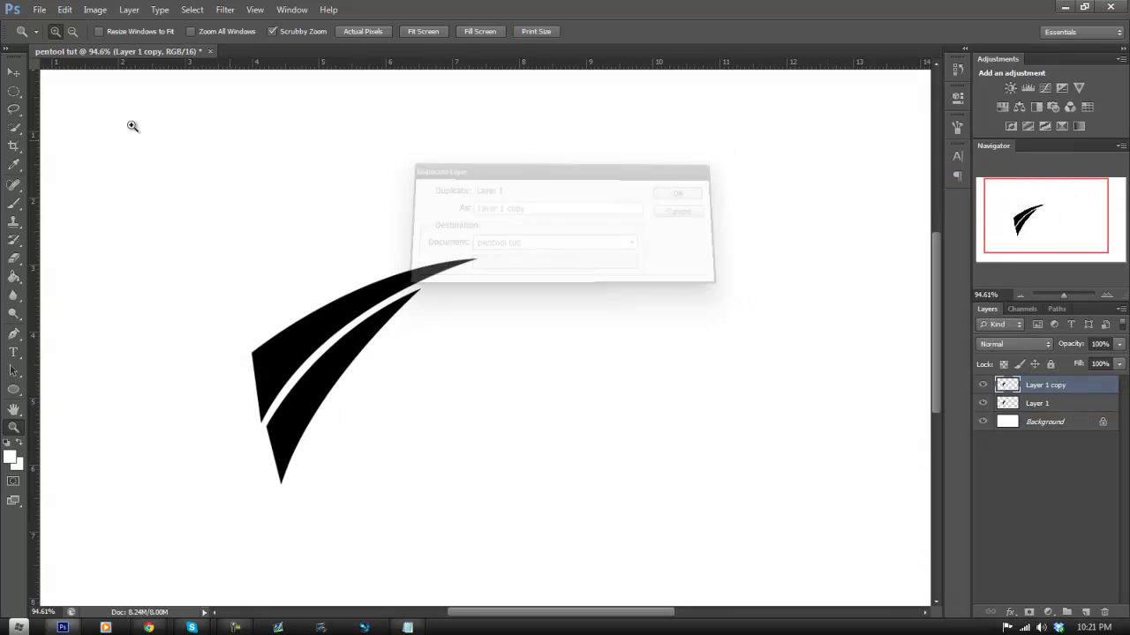
left_click(13, 72)
left_click_drag(320, 245, 397, 288)
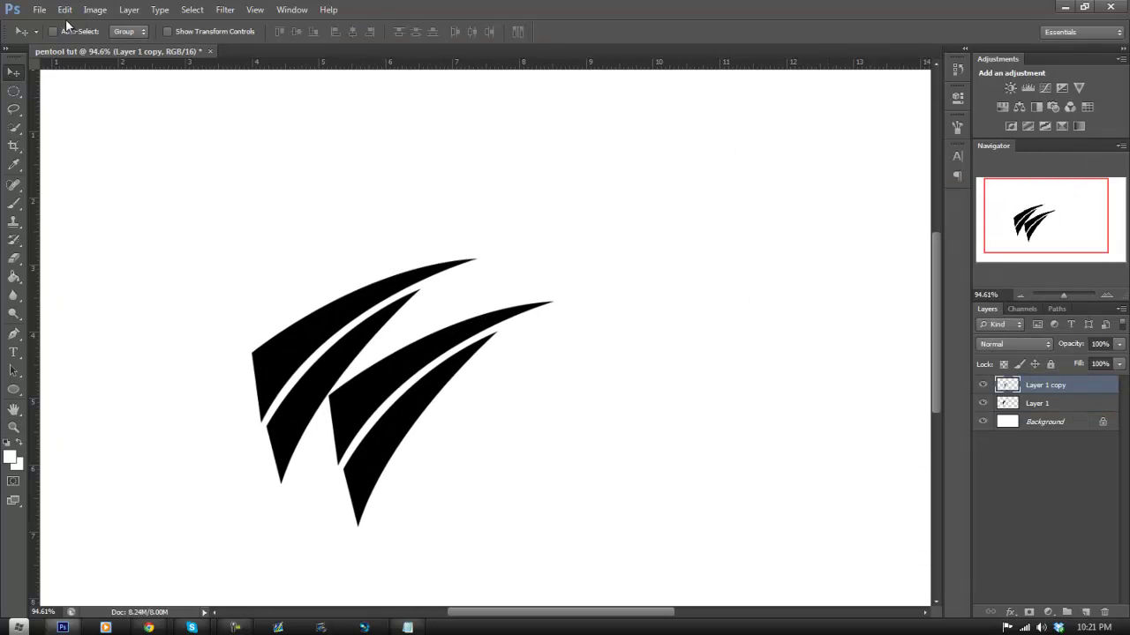
- Transform the copied swooshes: flip them horizontally, rotate them and position them against the originals to form mirrored wings
left_click(64, 9)
left_click(80, 244)
left_click_drag(635, 386, 599, 295)
left_click_drag(486, 396, 427, 407)
right_click(502, 422)
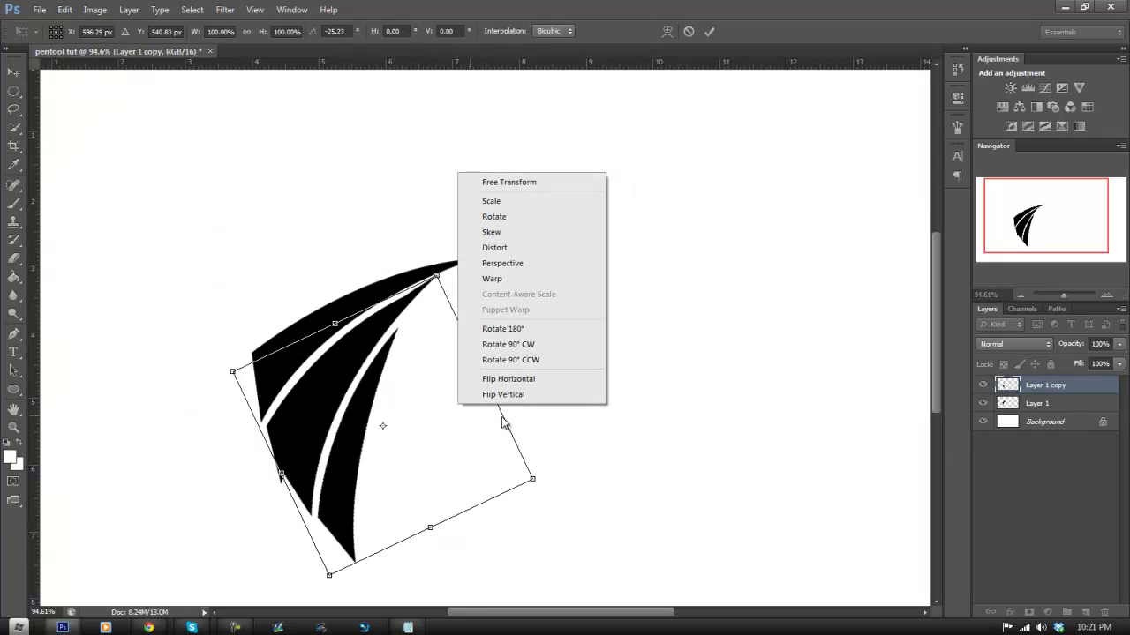
left_click(530, 379)
left_click_drag(305, 360, 53, 274)
left_click_drag(370, 416, 273, 323)
left_click_drag(156, 323, 213, 350)
left_click_drag(331, 386, 260, 329)
left_click(708, 31)
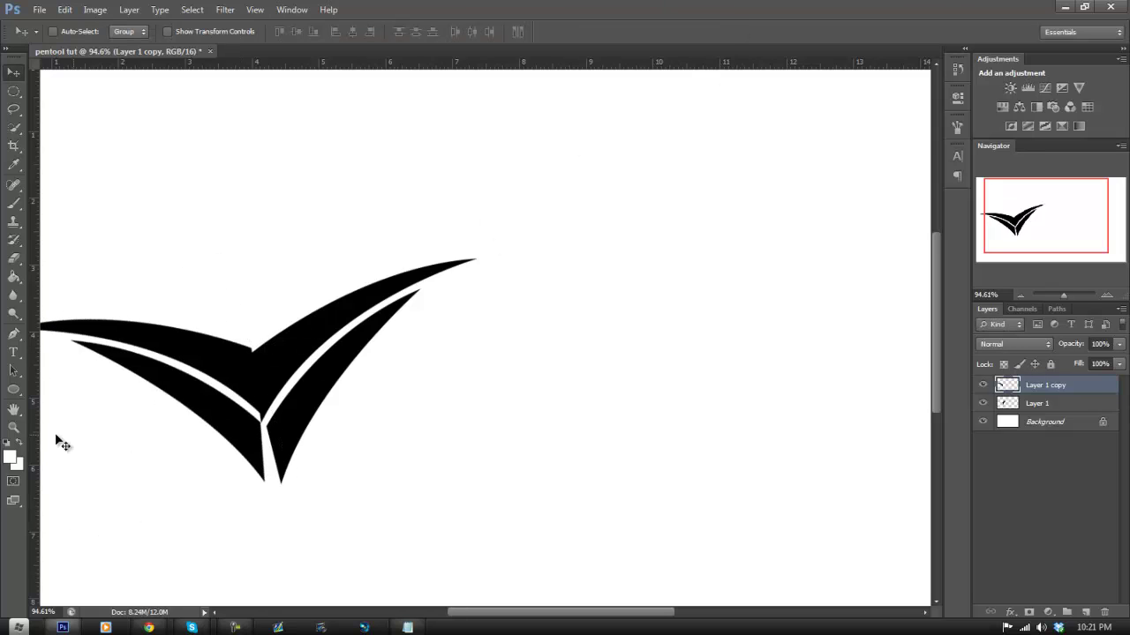
- Delete the mirrored copy layer and Layer 1 so only the Background remains, and fit the canvas to the screen
key("z")
key("Delete")
left_click_drag(318, 389, 236, 441)
left_click_drag(378, 365, 509, 361)
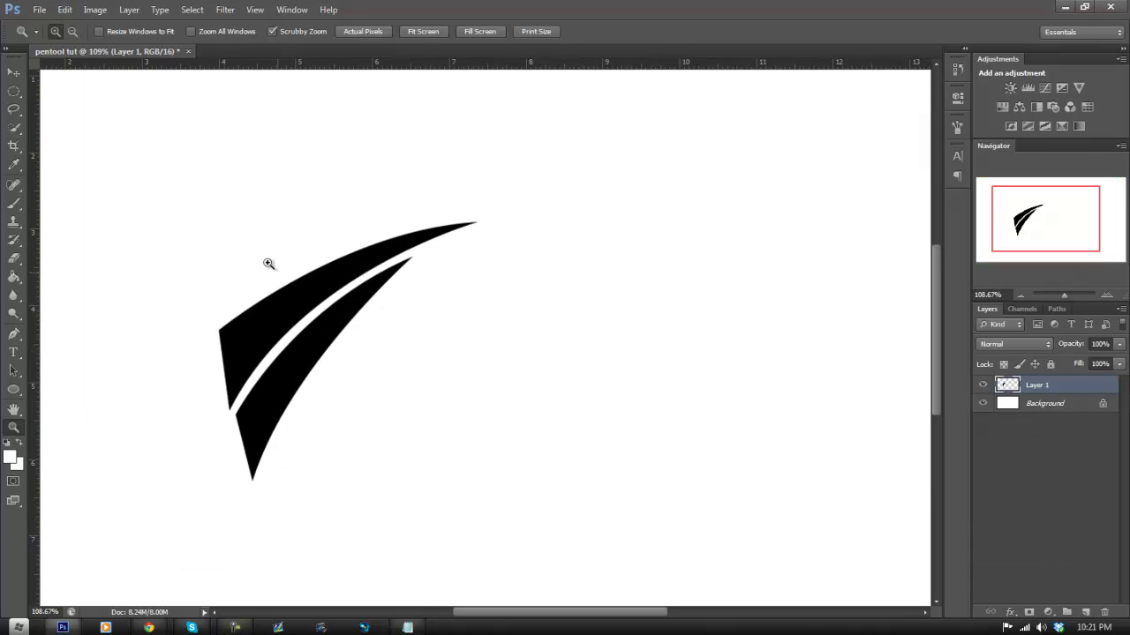
left_click_drag(174, 89, 441, 245)
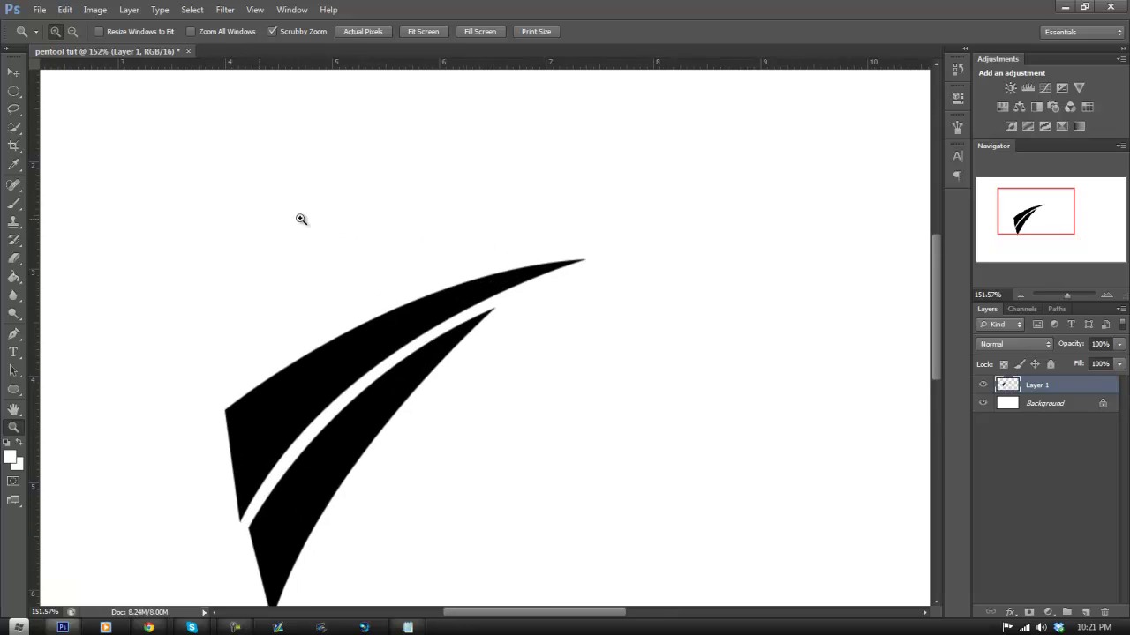
left_click_drag(424, 304, 398, 327)
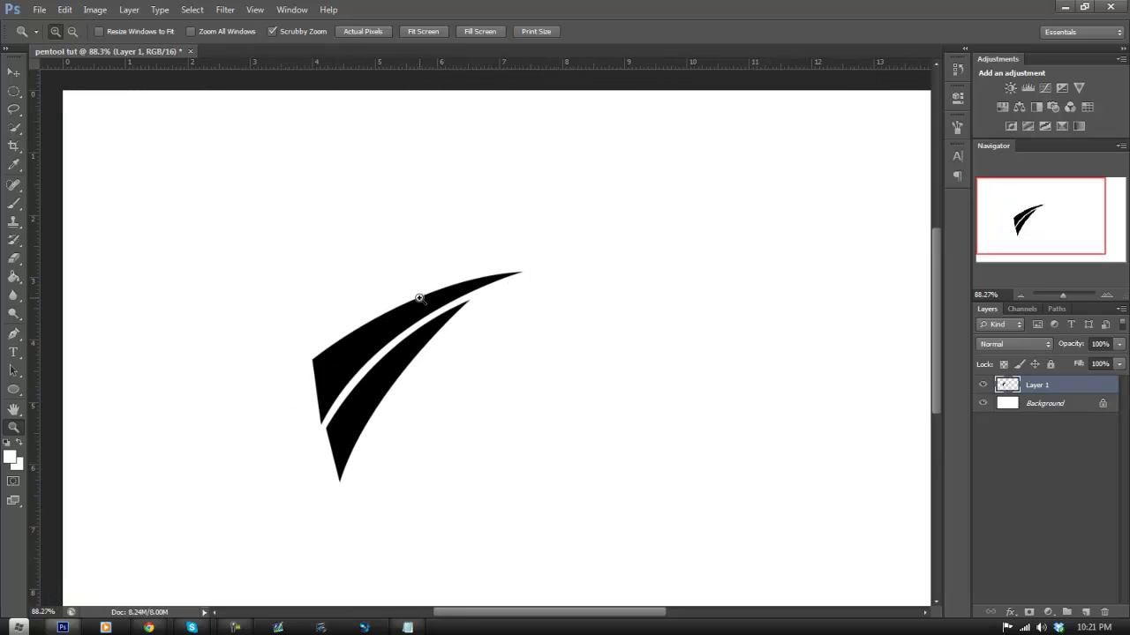
left_click_drag(372, 317, 390, 319)
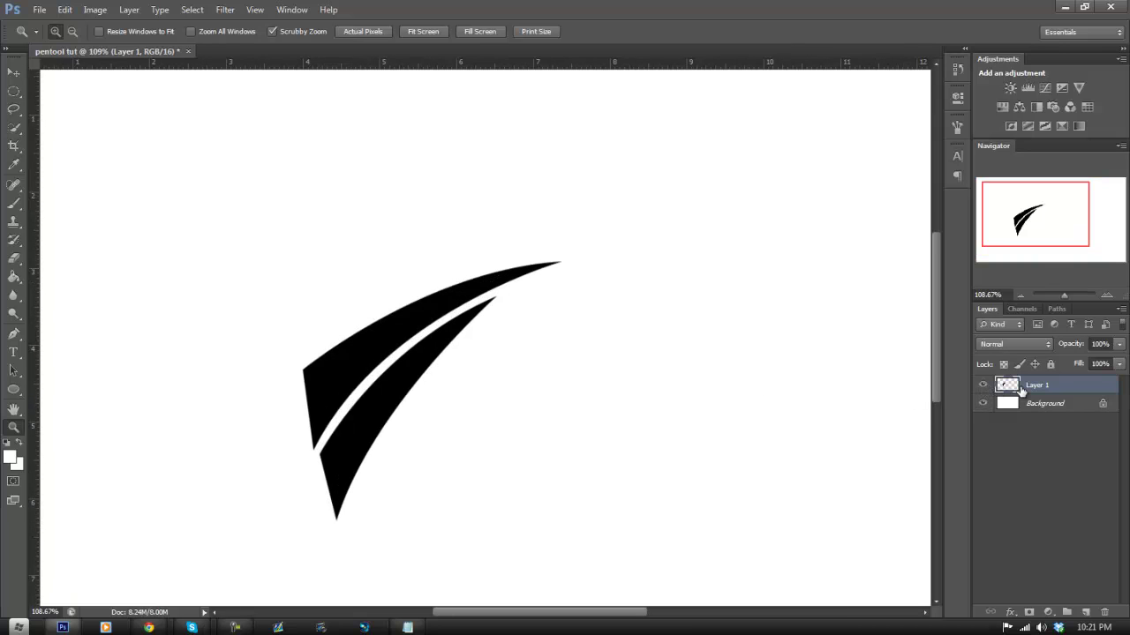
key("Delete")
key("ctrl+0")
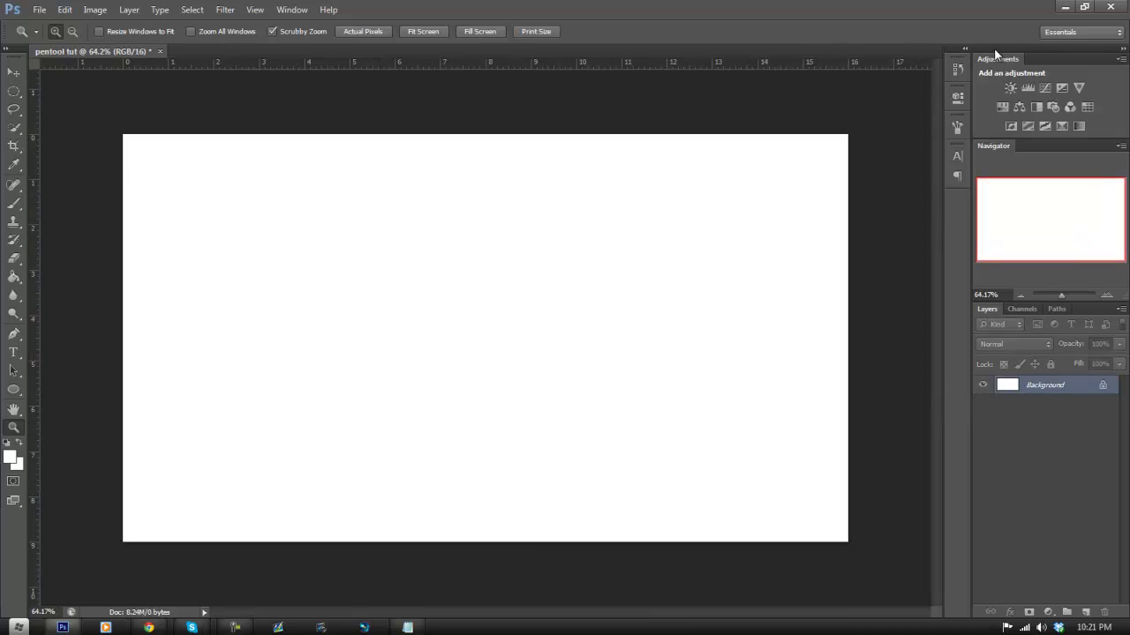
- Open the Logos Hi Deff PSD file from the desktop
left_click(1064, 8)
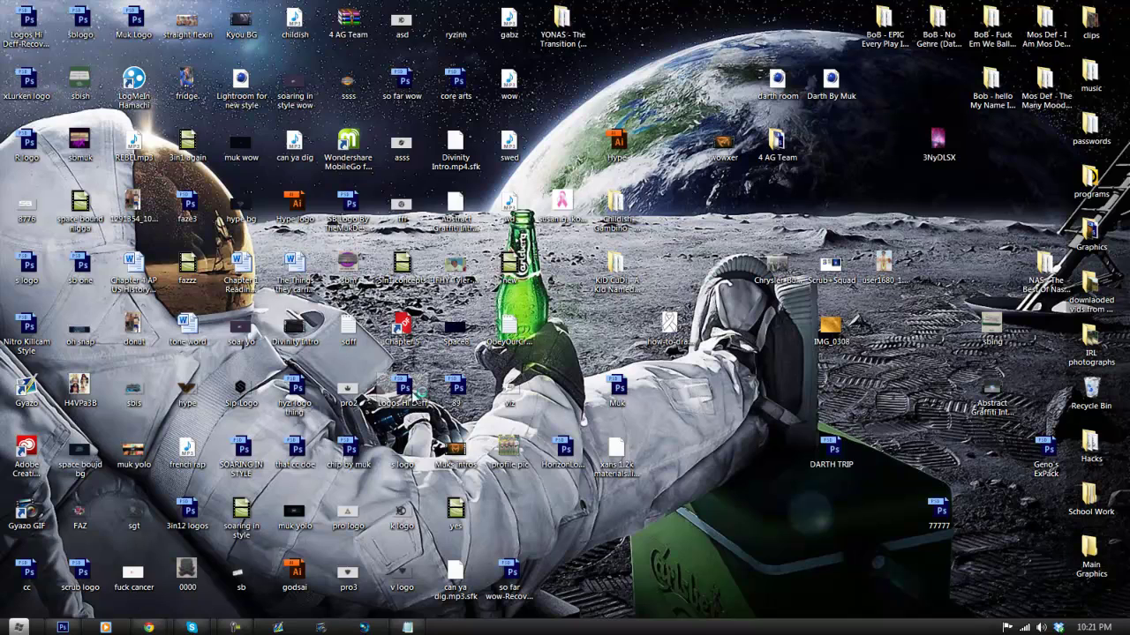
double_click(440, 394)
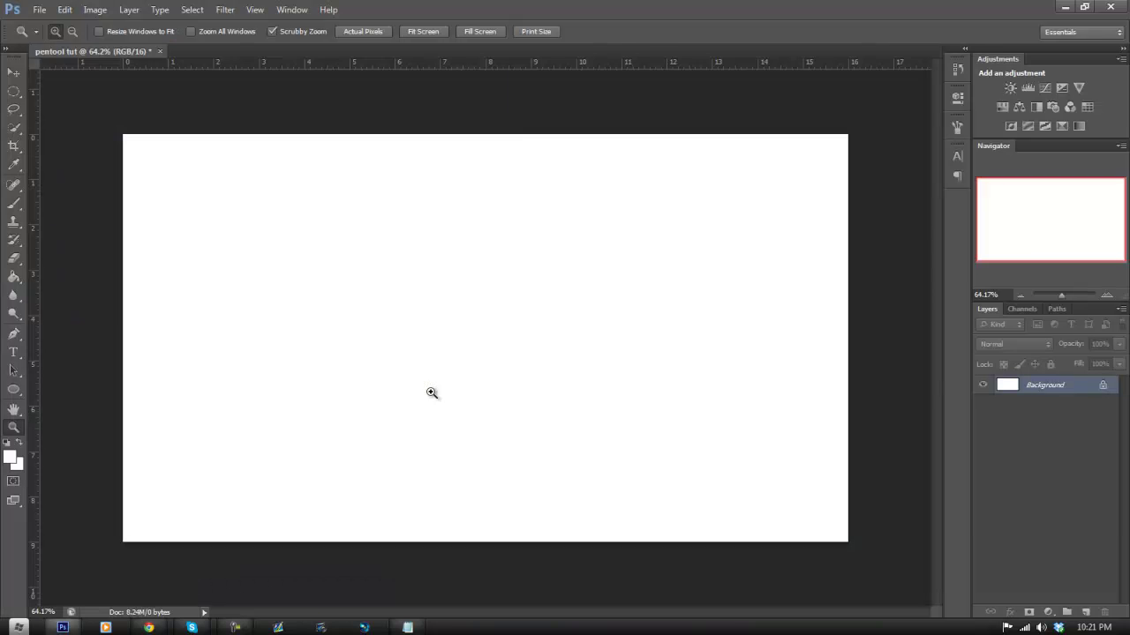
- Preview the individual logo layers in Logos Hi Deff.psd by showing and hiding them one at a time
left_click(983, 421)
left_click(982, 421)
left_click(983, 439)
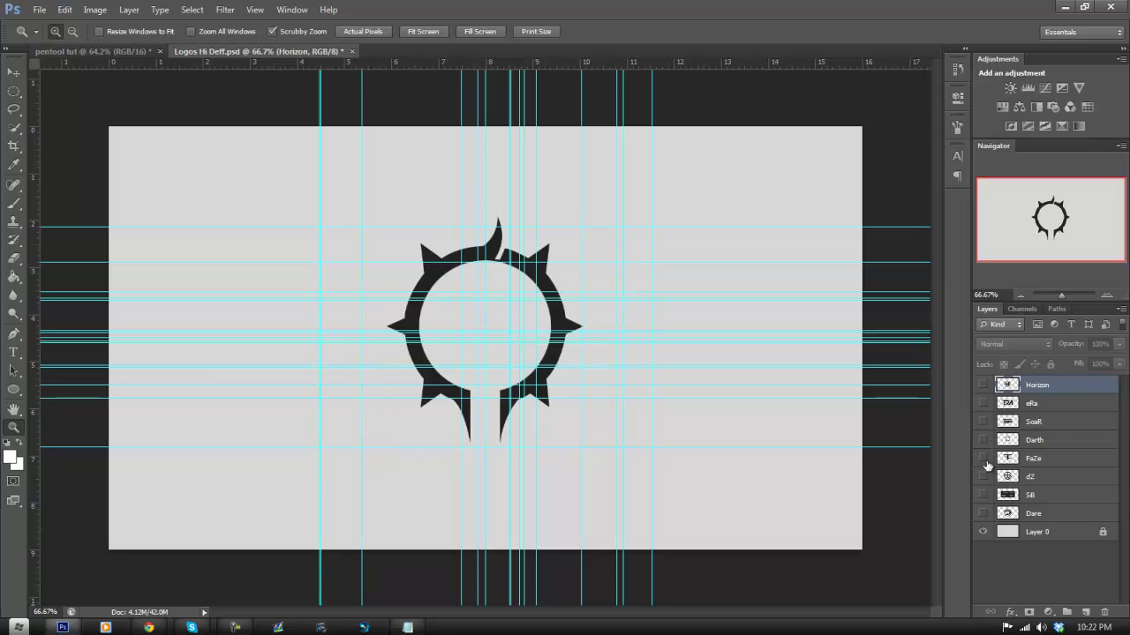
left_click(983, 459)
left_click(983, 458)
left_click(982, 476)
left_click(982, 476)
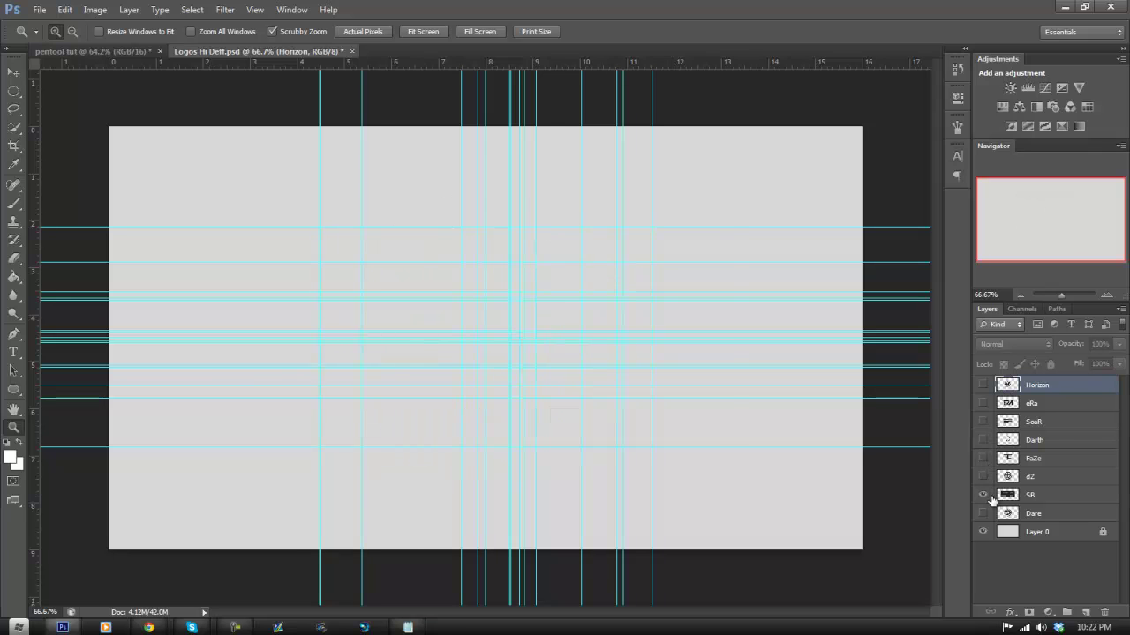
- Copy the SB logo layer from Logos Hi Deff.psd into the pentool tut document and centre it on the canvas
left_click(983, 495)
left_click(1021, 492)
left_click(14, 72)
left_click_drag(254, 177, 389, 231)
left_click(547, 249)
left_click_drag(565, 282, 489, 239)
- Examine the SB logo's straight edges, slots and rounded corners up close and as a whole
left_click(14, 425)
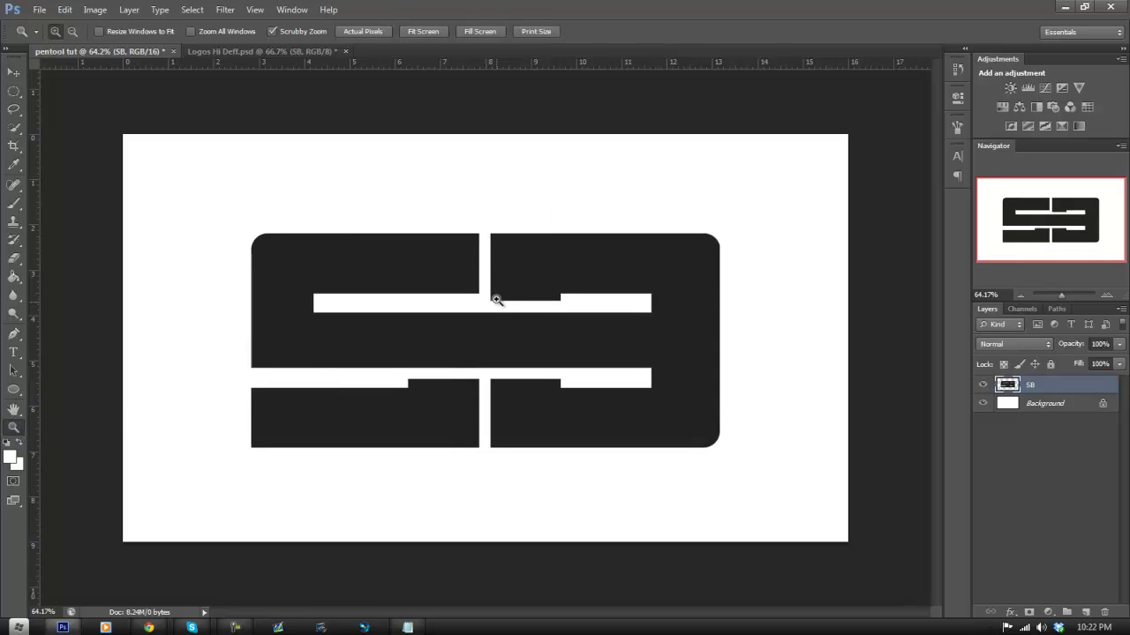
left_click_drag(497, 300, 524, 297)
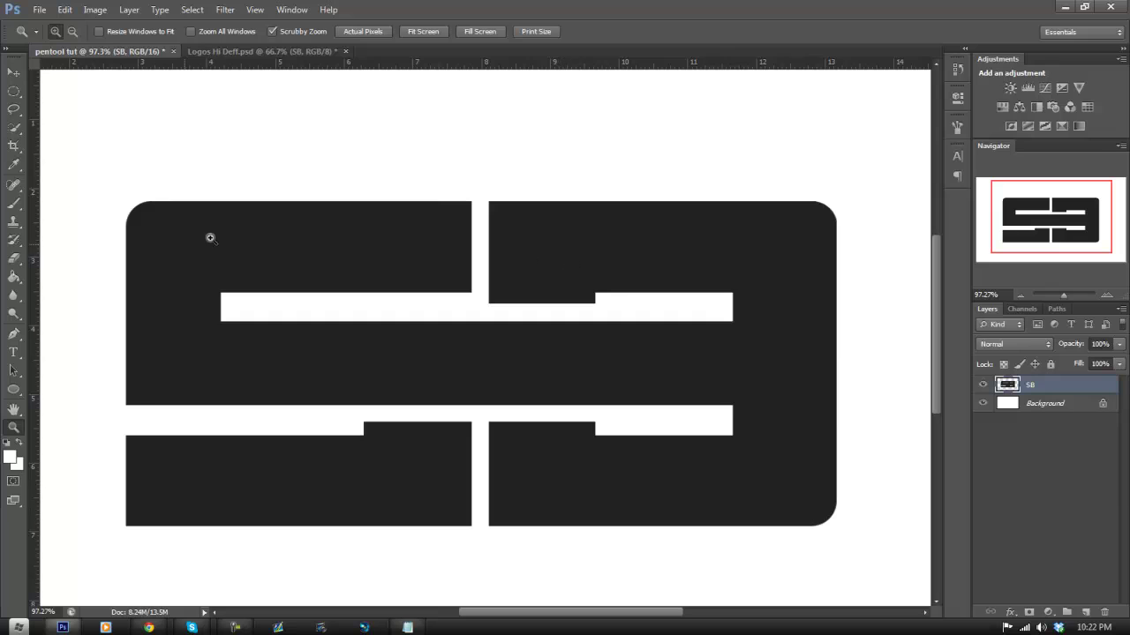
left_click_drag(254, 209, 441, 496)
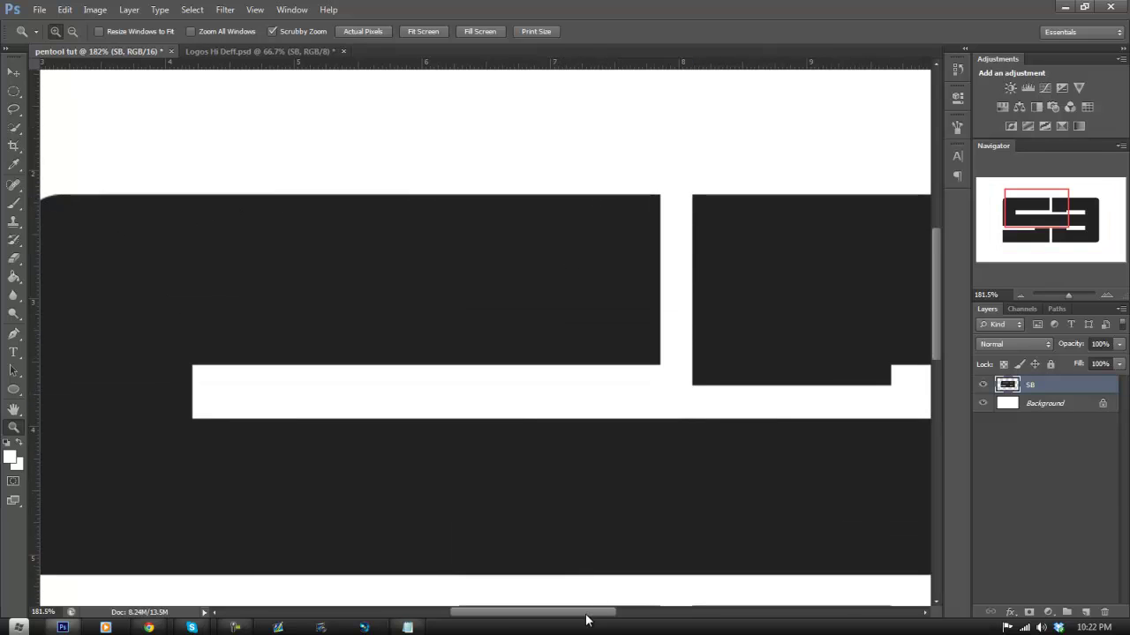
left_click_drag(586, 616, 545, 614)
left_click_drag(257, 262, 307, 173)
left_click_drag(252, 133, 209, 249)
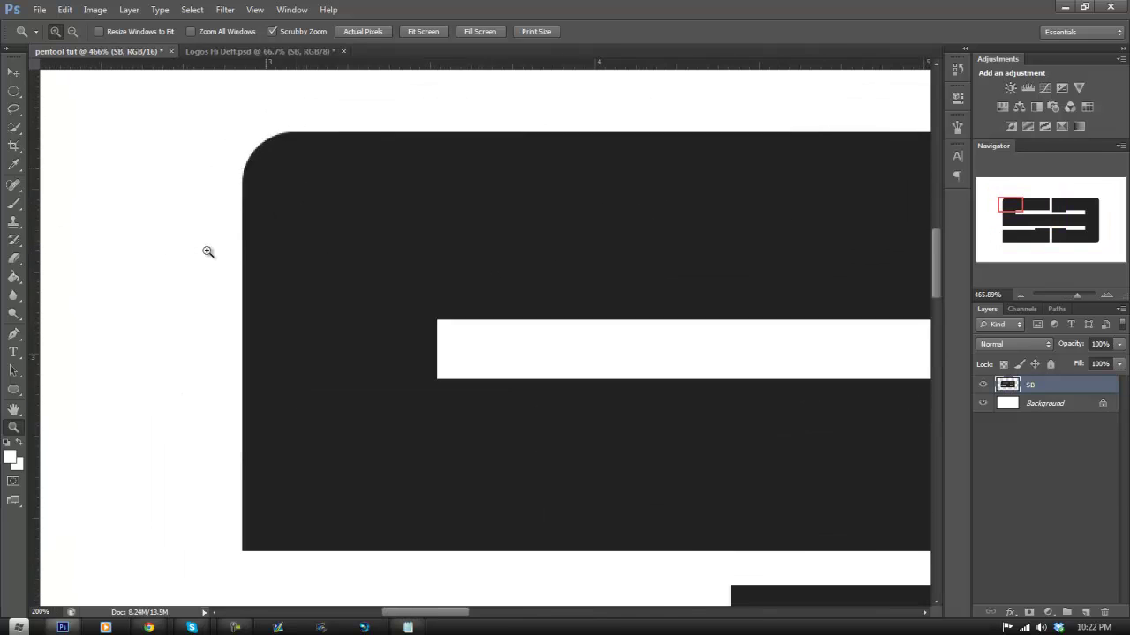
left_click_drag(507, 612, 565, 615)
left_click_drag(591, 432, 520, 397)
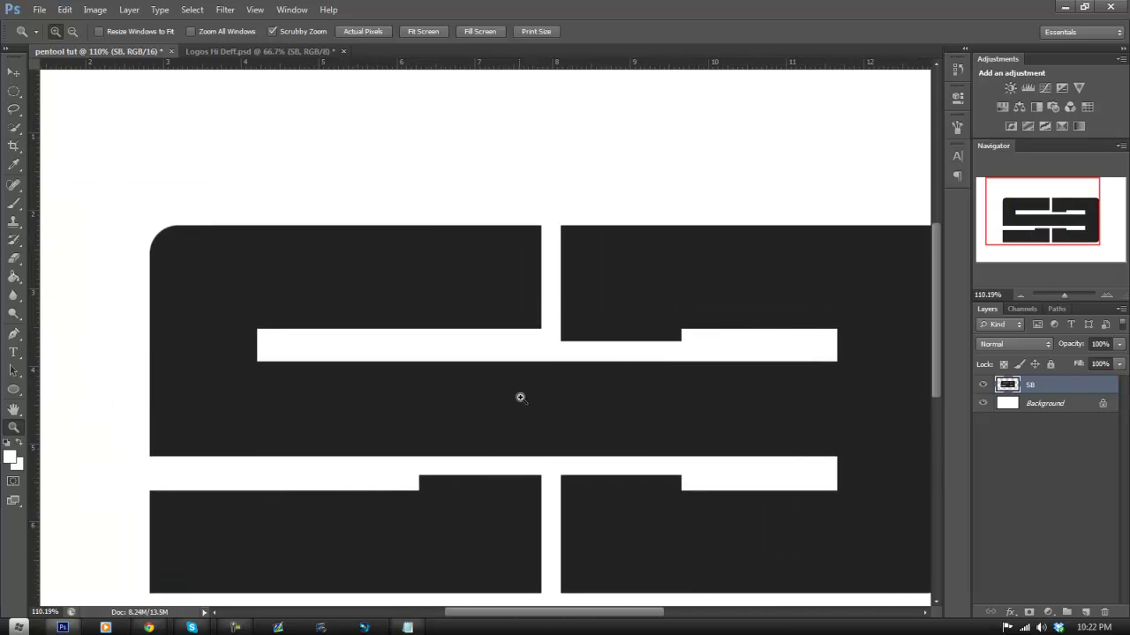
left_click_drag(520, 612, 538, 614)
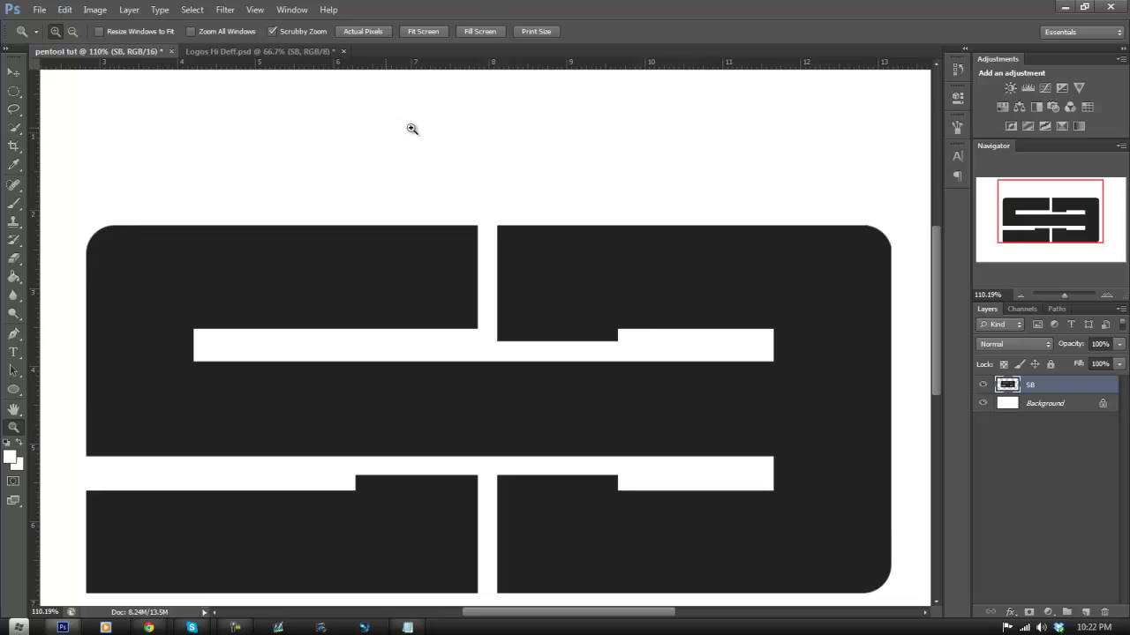
- Place horizontal guides along the logo's top edge and along the upper slot's top, stepped and bottom edges
left_click_drag(408, 67, 424, 225)
left_click(265, 12)
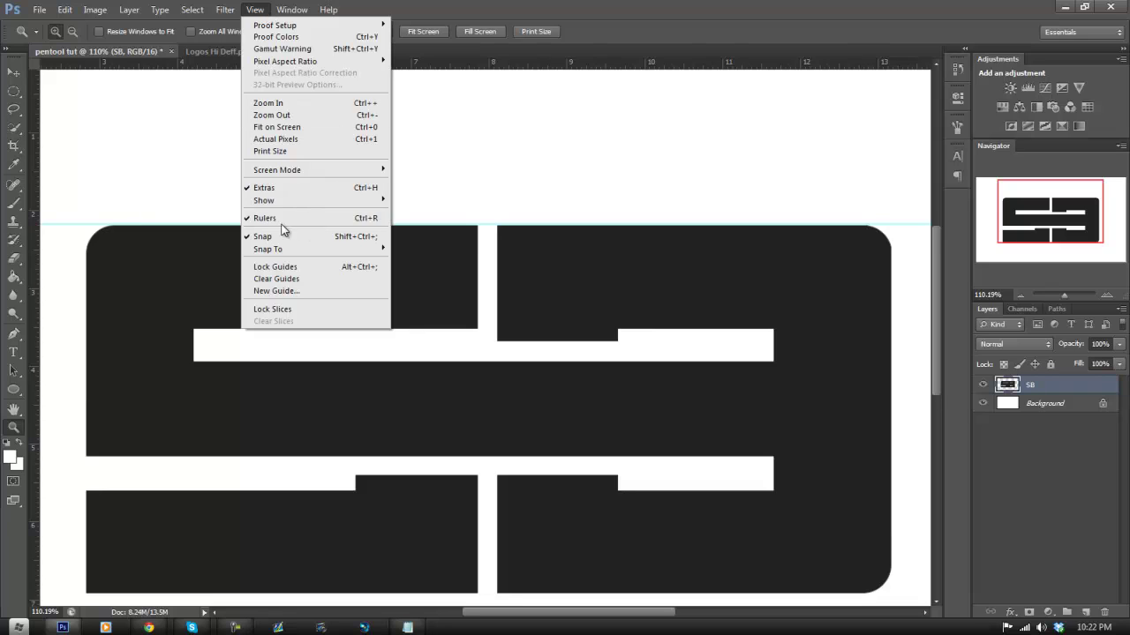
left_click(573, 102)
left_click_drag(280, 62, 388, 330)
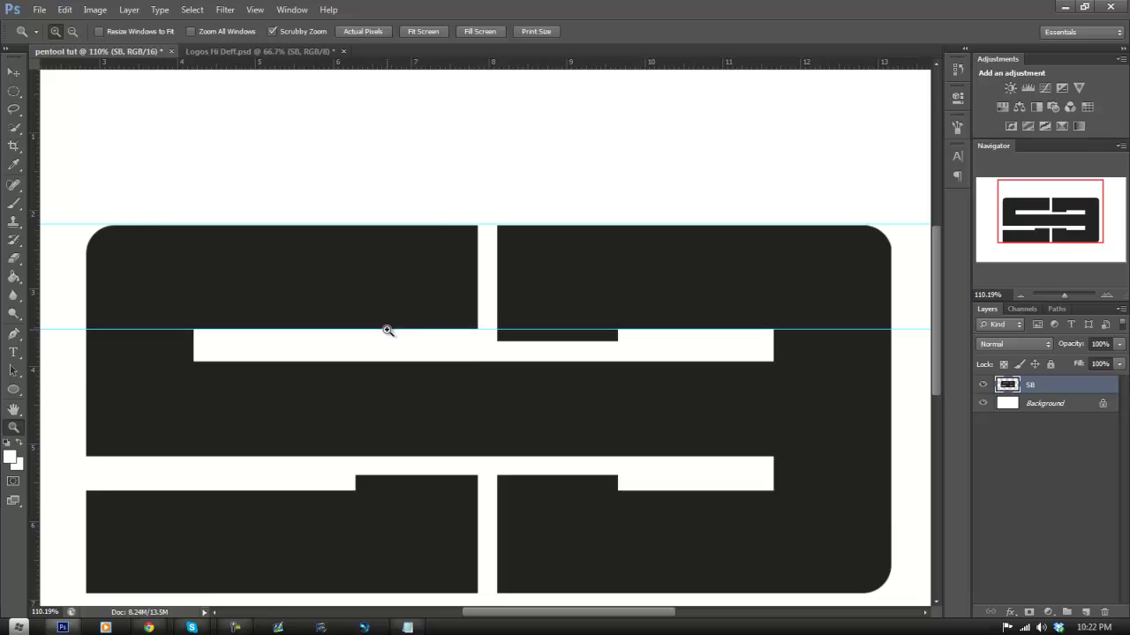
left_click_drag(401, 62, 641, 340)
left_click_drag(468, 62, 501, 361)
- Place vertical guides at the logo's left edge, the upper slot's left end and both sides of the centre gap
left_click_drag(37, 284, 86, 306)
left_click_drag(36, 373, 192, 427)
left_click_drag(35, 421, 478, 389)
left_click_drag(31, 449, 499, 452)
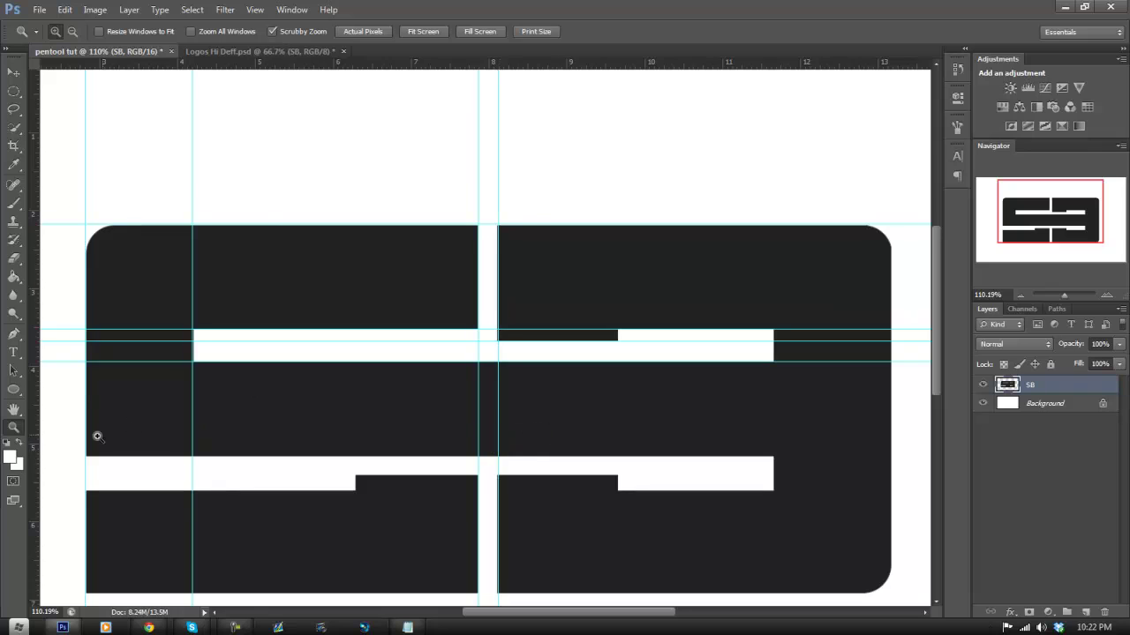
- Align the top horizontal guide and the two centre-gap vertical guides exactly with the logo's edges at high zoom
left_click(465, 206)
left_click(13, 71)
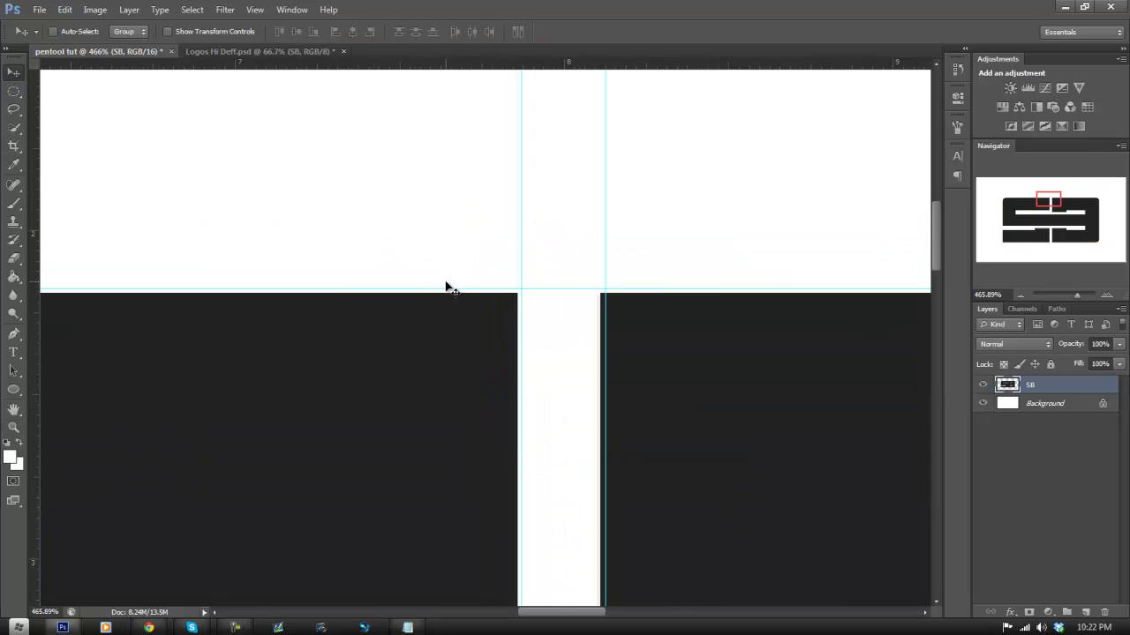
left_click_drag(448, 289, 447, 293)
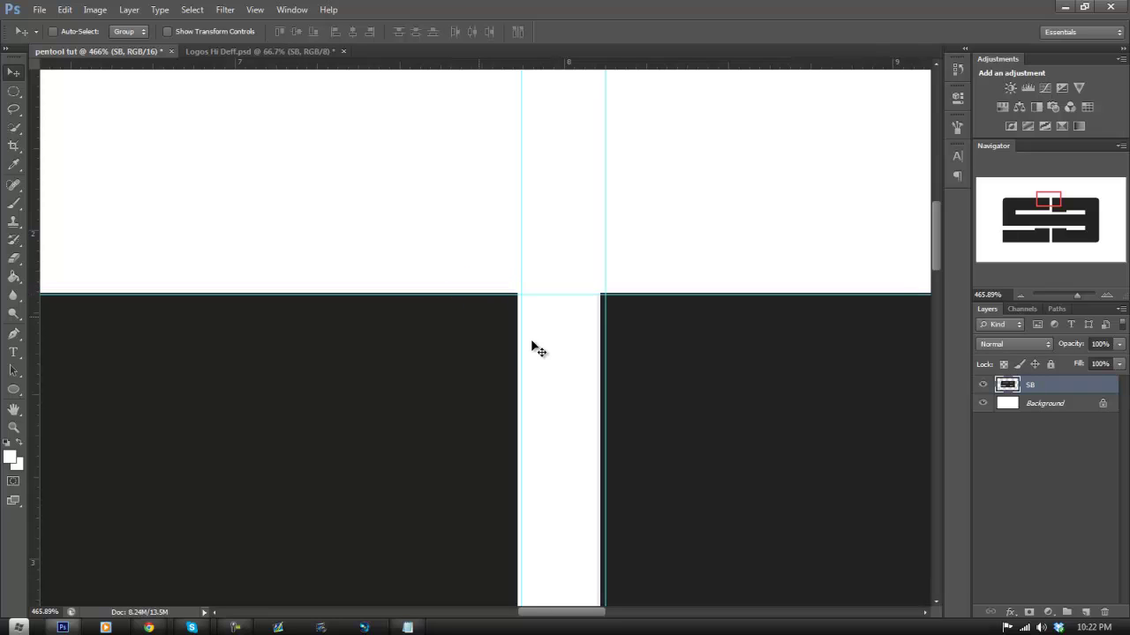
left_click_drag(524, 347, 518, 348)
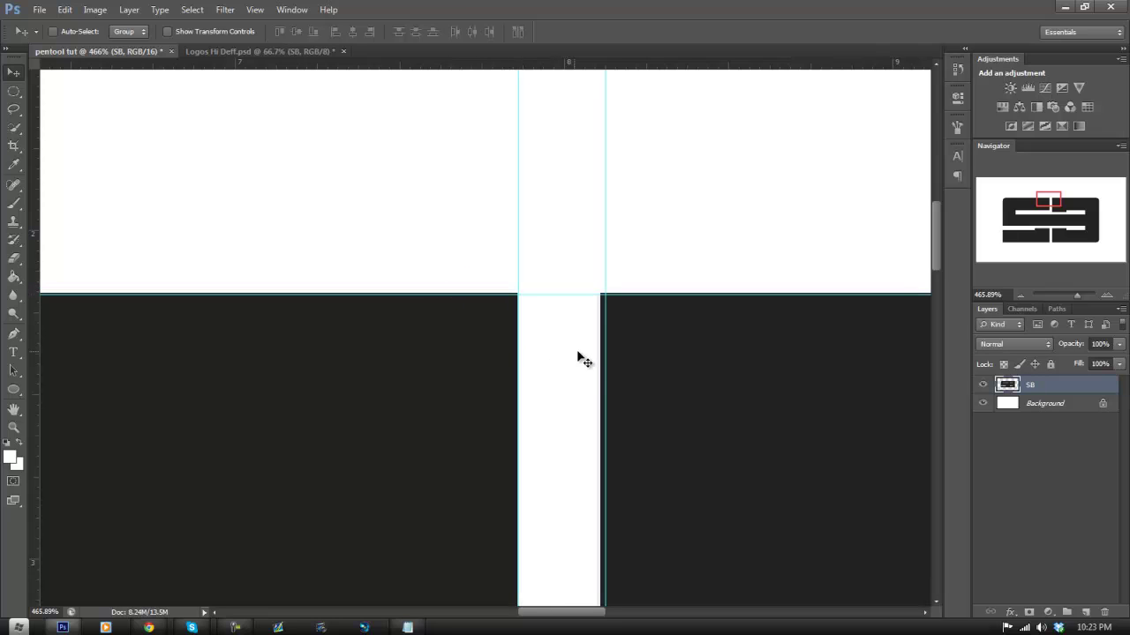
left_click_drag(606, 346, 601, 346)
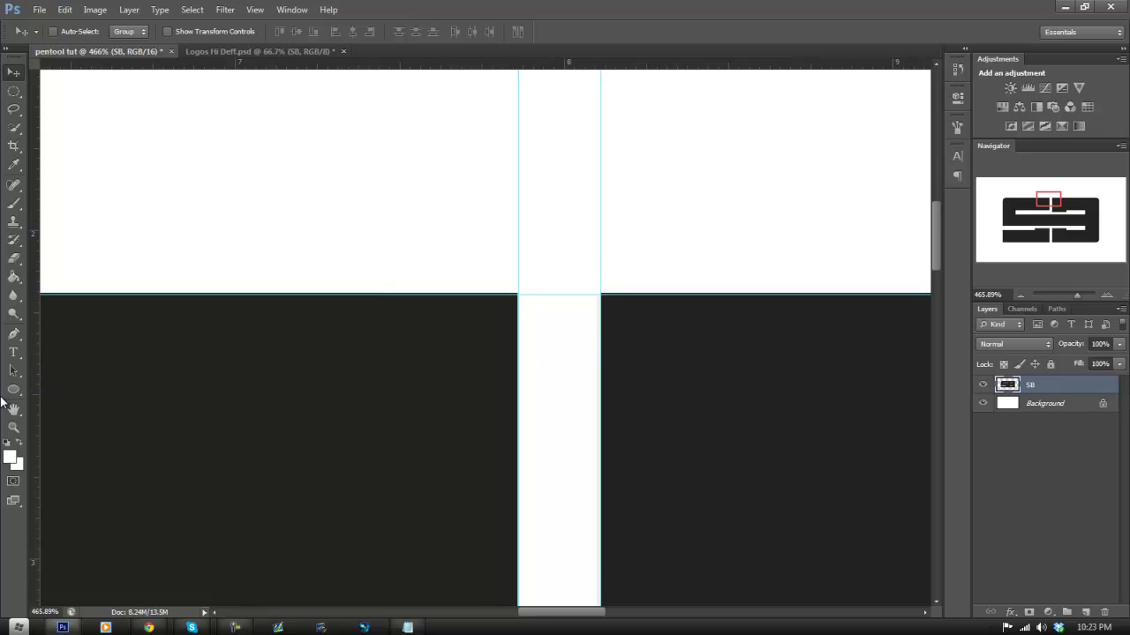
- Place horizontal guides along the lower slot's stepped and top edges and along the logo's bottom edge
left_click(13, 427)
left_click_drag(435, 446, 328, 524)
left_click_drag(521, 424, 573, 459)
left_click_drag(296, 51, 176, 113)
left_click(109, 52)
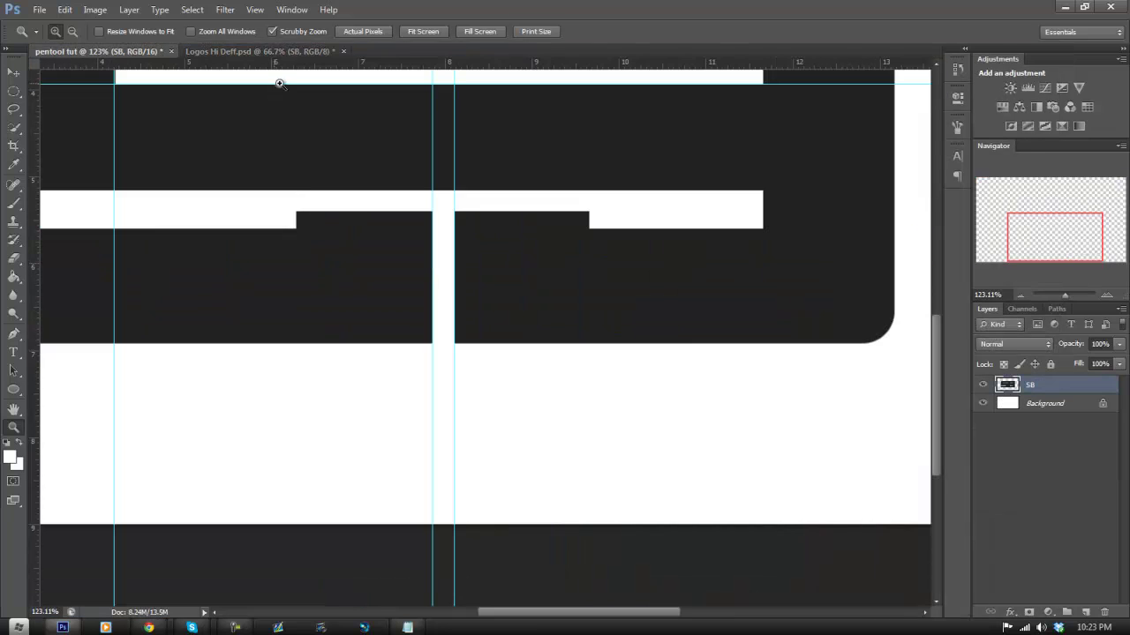
left_click_drag(304, 67, 404, 211)
left_click_drag(397, 63, 412, 190)
left_click_drag(406, 70, 453, 344)
- Place vertical guides at the logo's right edge and at the right end of the slots
left_click_drag(591, 305, 582, 290)
scroll(583, 291, "up", 3)
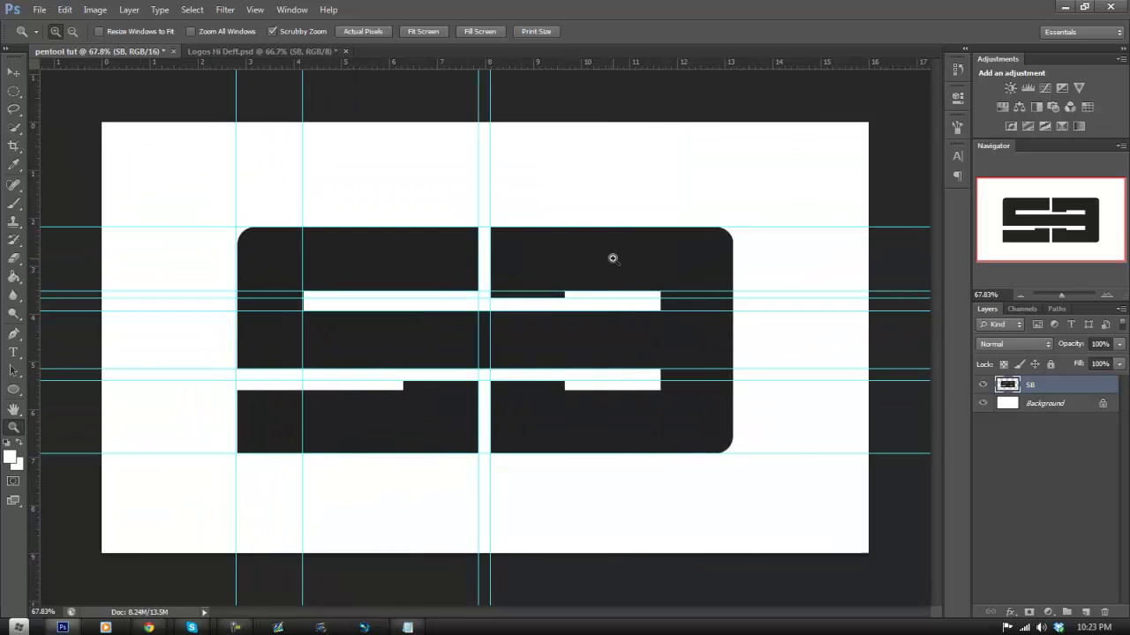
left_click_drag(36, 435, 733, 433)
scroll(533, 329, "up", 2)
scroll(533, 329, "up", 1)
left_click_drag(39, 412, 718, 427)
scroll(83, 310, "up", 3)
left_click_drag(159, 265, 116, 295)
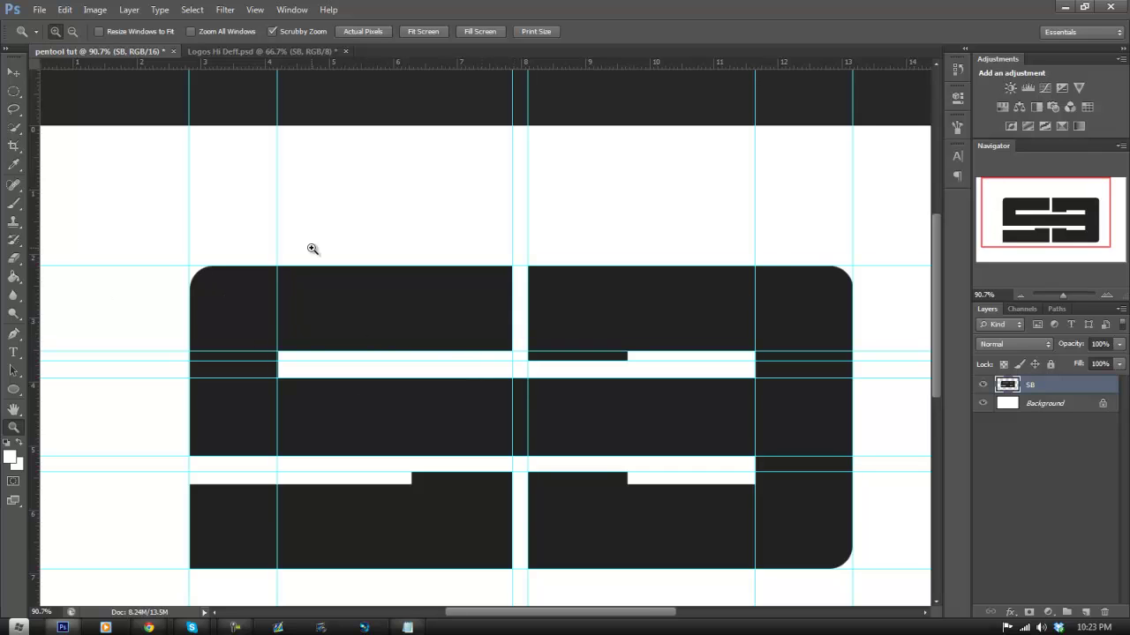
left_click_drag(120, 252, 210, 282)
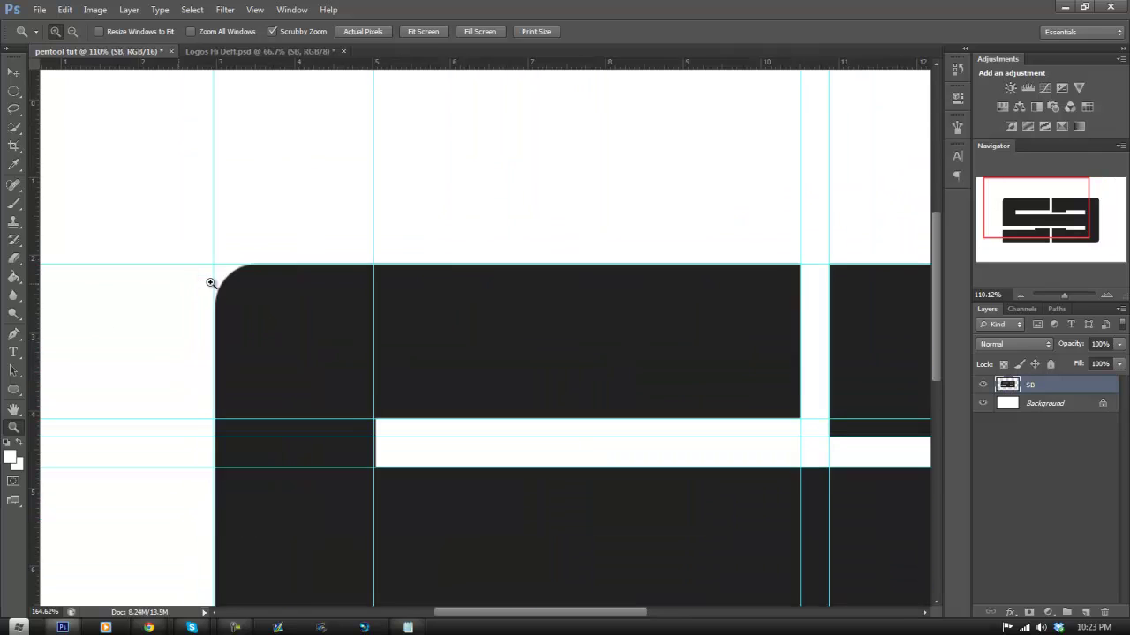
left_click(14, 334)
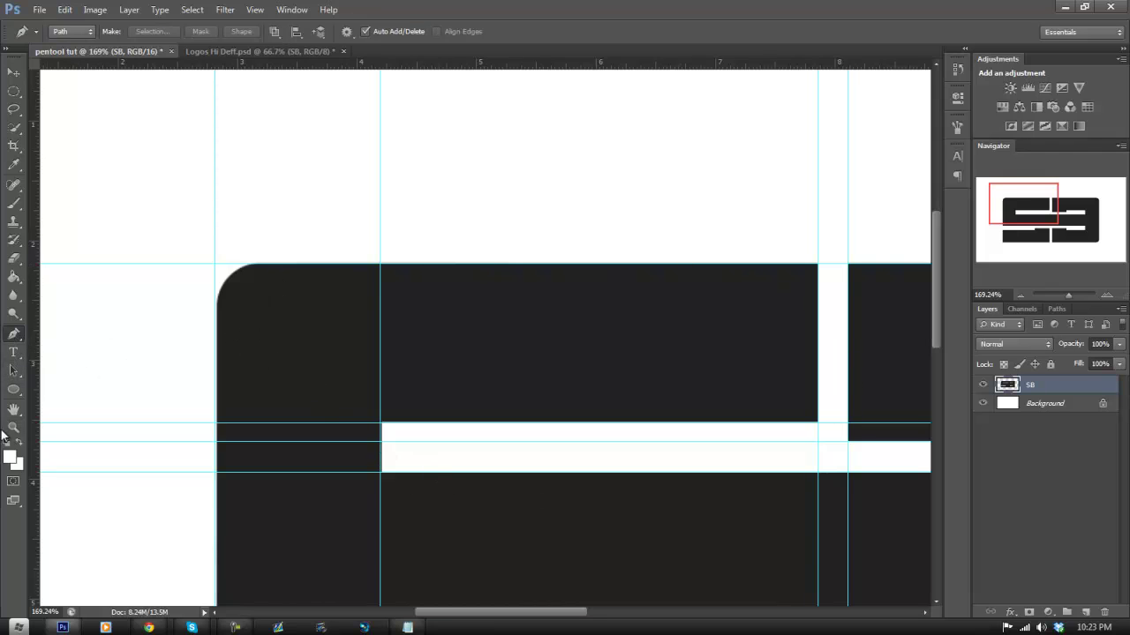
left_click(15, 428)
left_click_drag(240, 293, 273, 292)
left_click(14, 334)
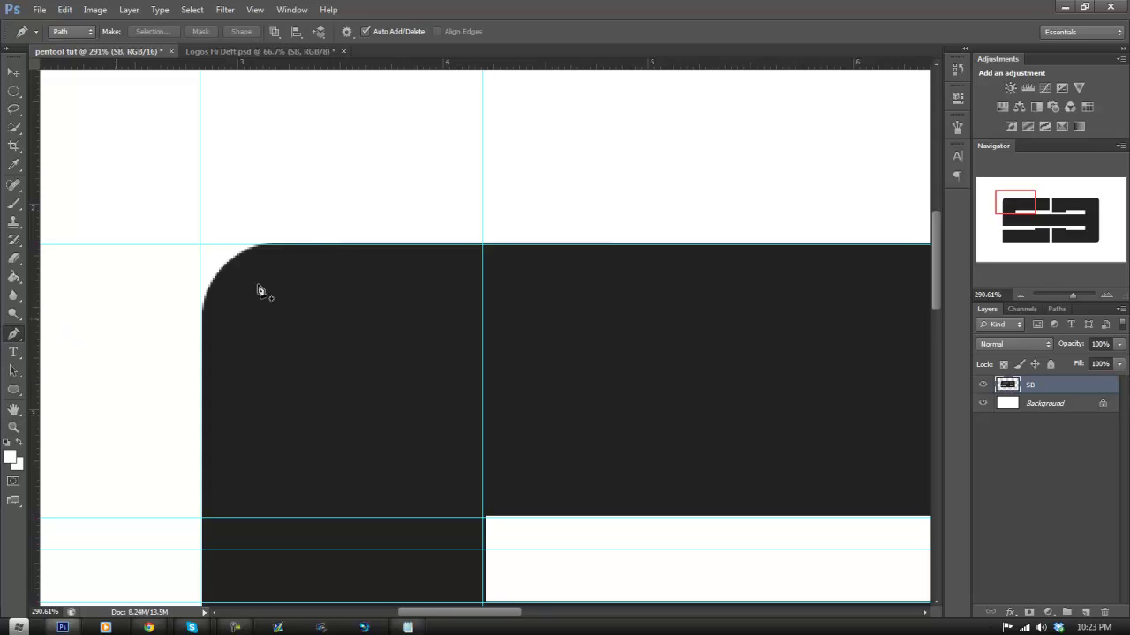
left_click(269, 246)
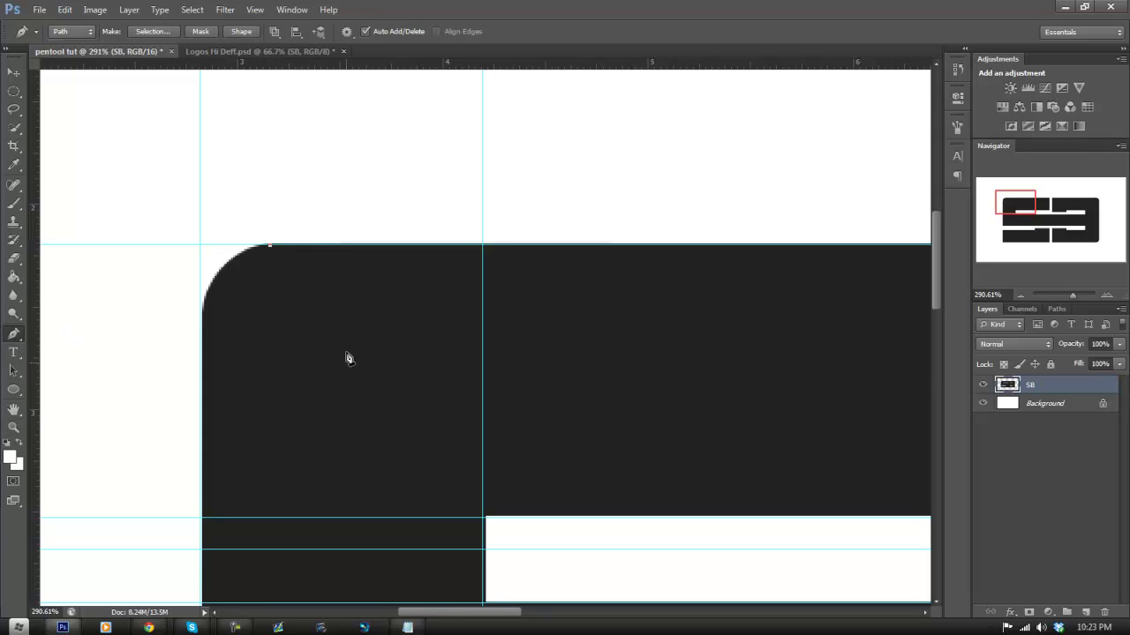
left_click(15, 431)
mouse_move(514, 349)
left_mouse_down()
mouse_move(479, 378)
mouse_move(505, 353)
left_mouse_up()
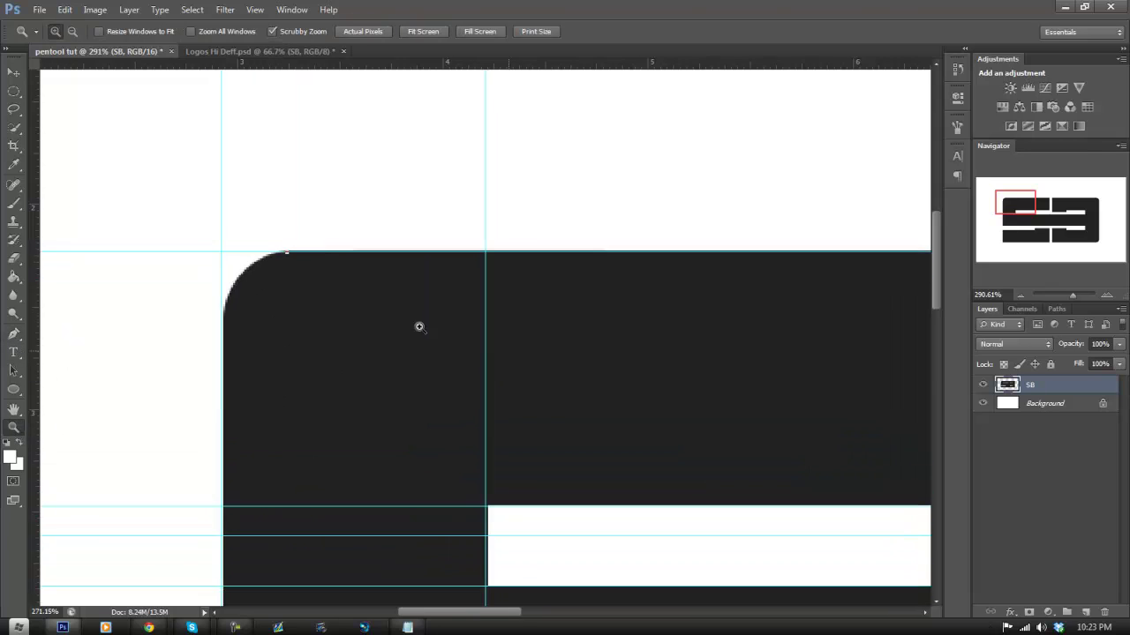
left_click(66, 10)
left_click(80, 46)
- Start a Pen path where the logo's upper left rounded corner meets the top edge and extend it to the centre gap's left side
left_click_drag(269, 257, 353, 252)
left_click(14, 334)
left_click(301, 244)
left_click(14, 429)
key("ctrl+0")
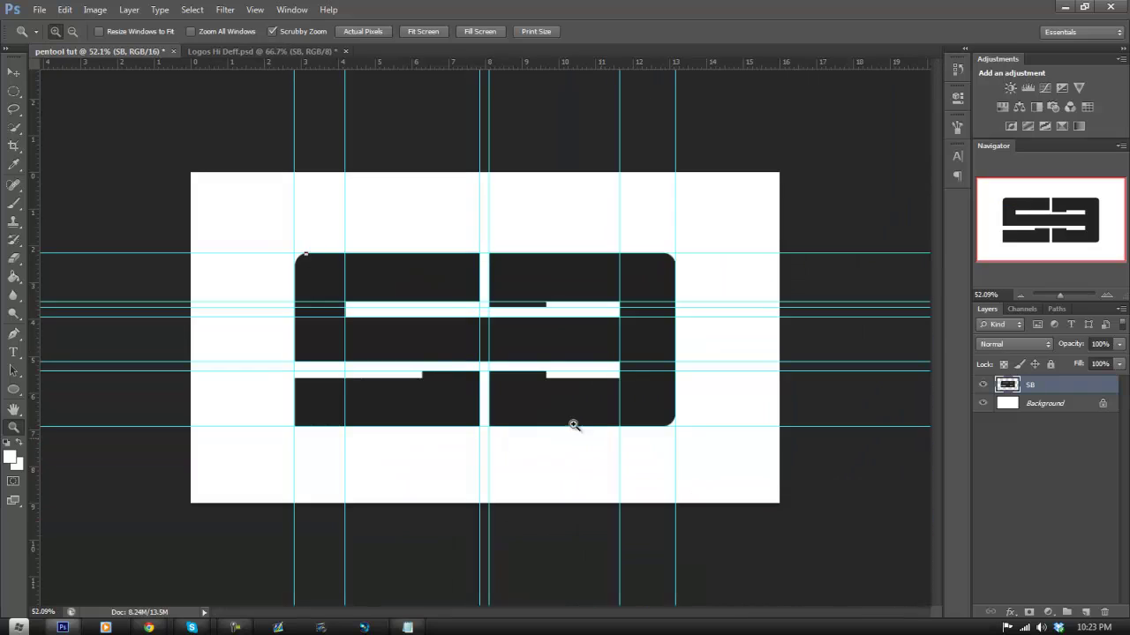
left_click(501, 262)
key("p")
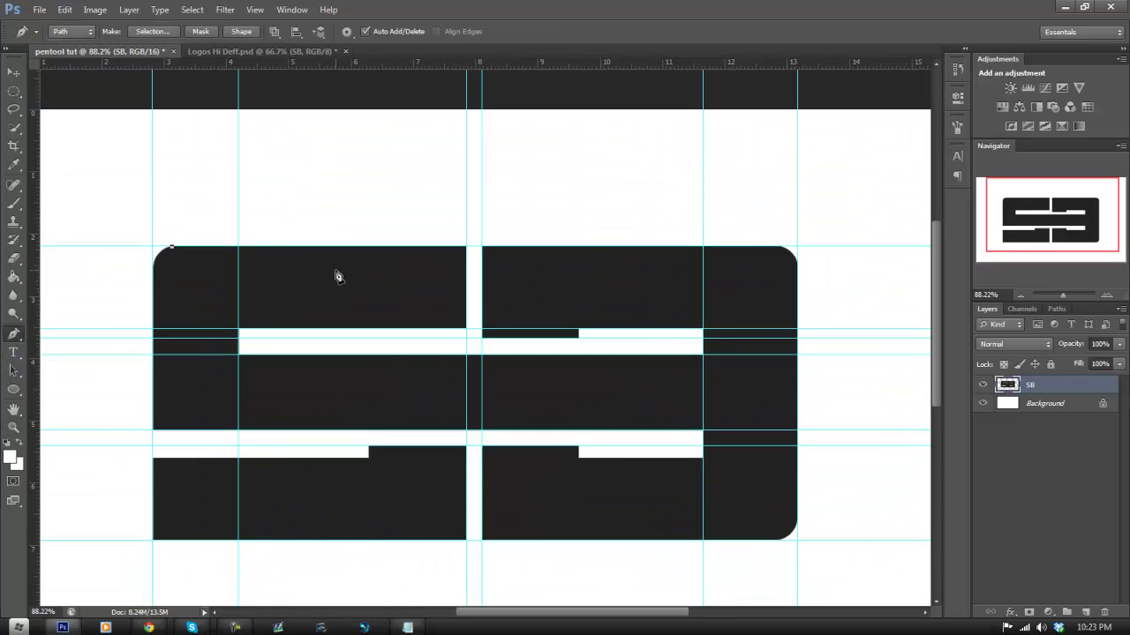
left_click(466, 247)
- Continue the path down the gap's left side, around the upper slot's left end and along its bottom edge to its right end
left_click(14, 427)
left_click_drag(450, 244, 574, 245)
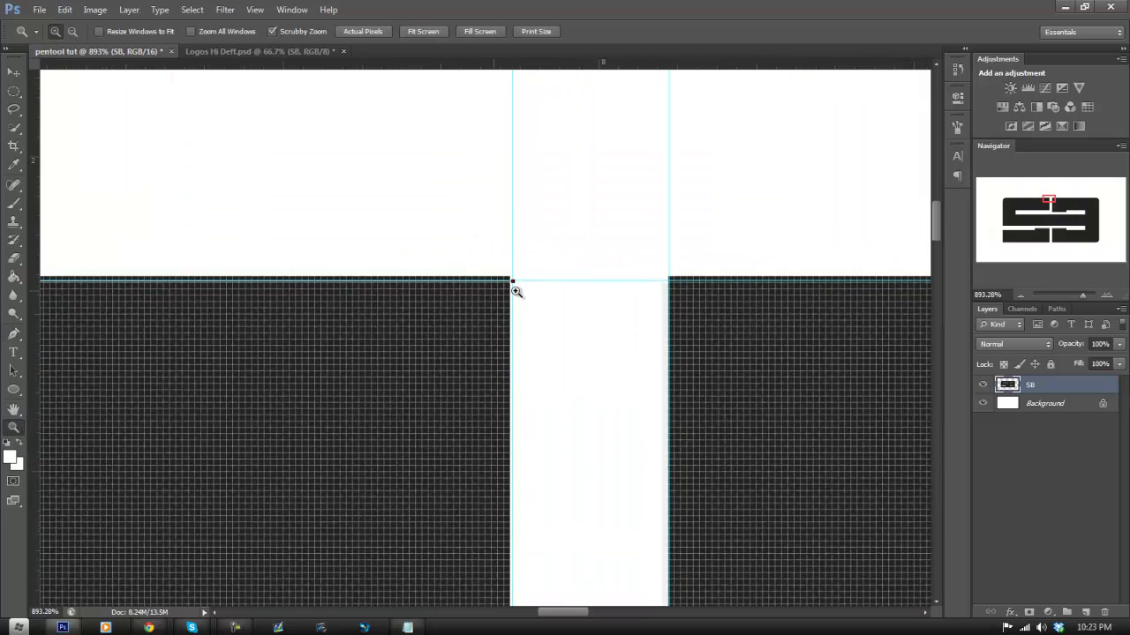
left_click(13, 334)
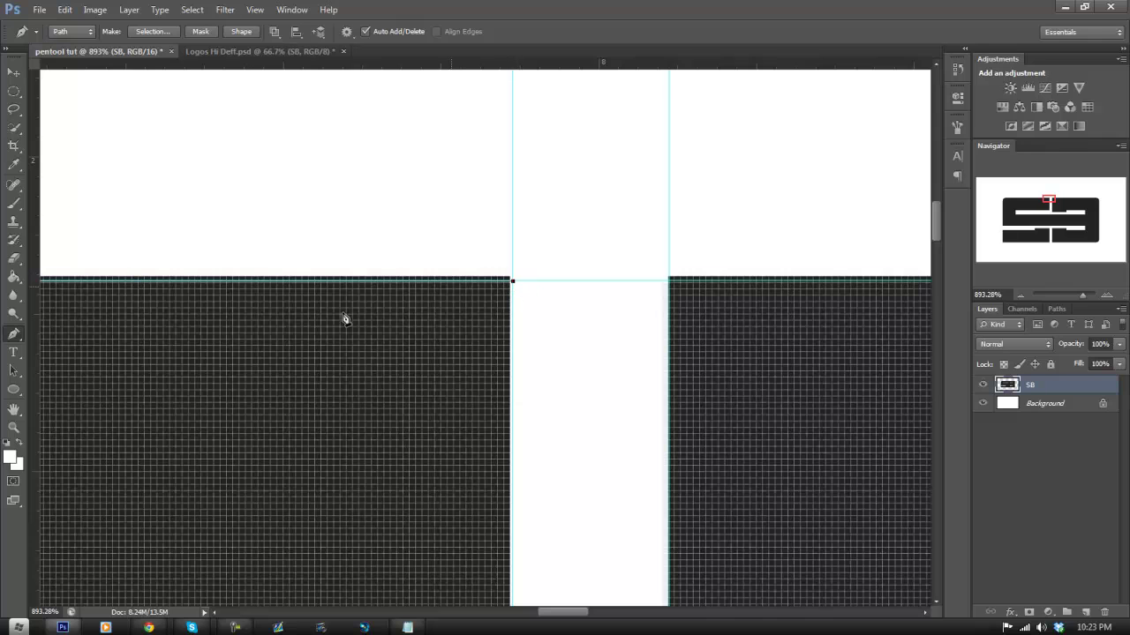
left_click(13, 427)
left_click_drag(578, 280, 550, 308)
left_click_drag(187, 279, 220, 307)
left_click_drag(573, 391, 631, 451)
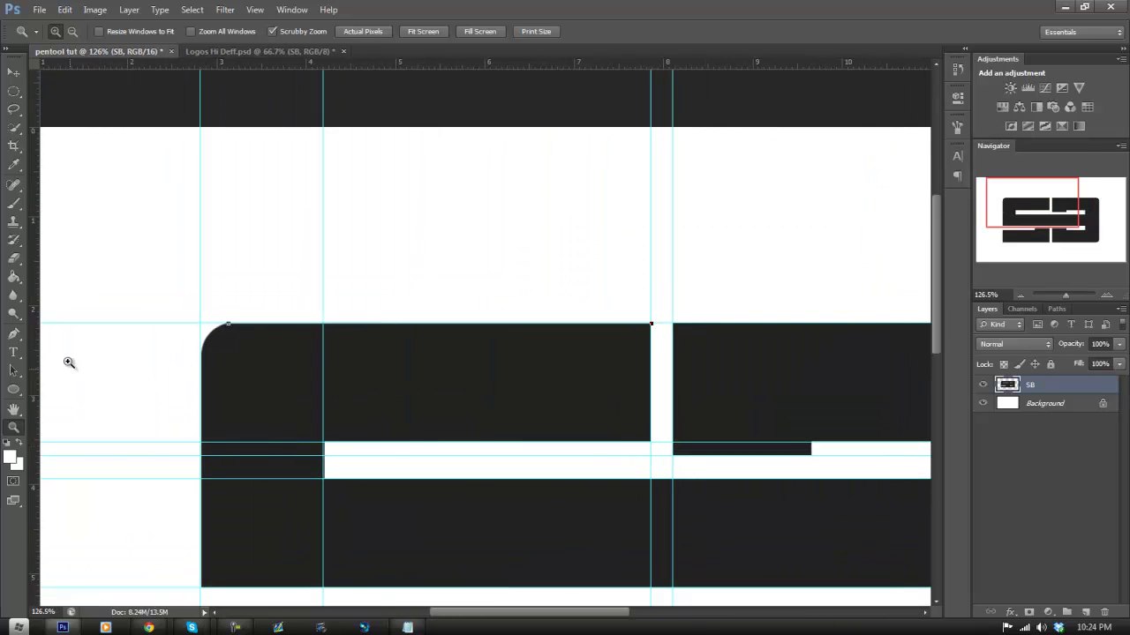
left_click(13, 334)
left_click(651, 442)
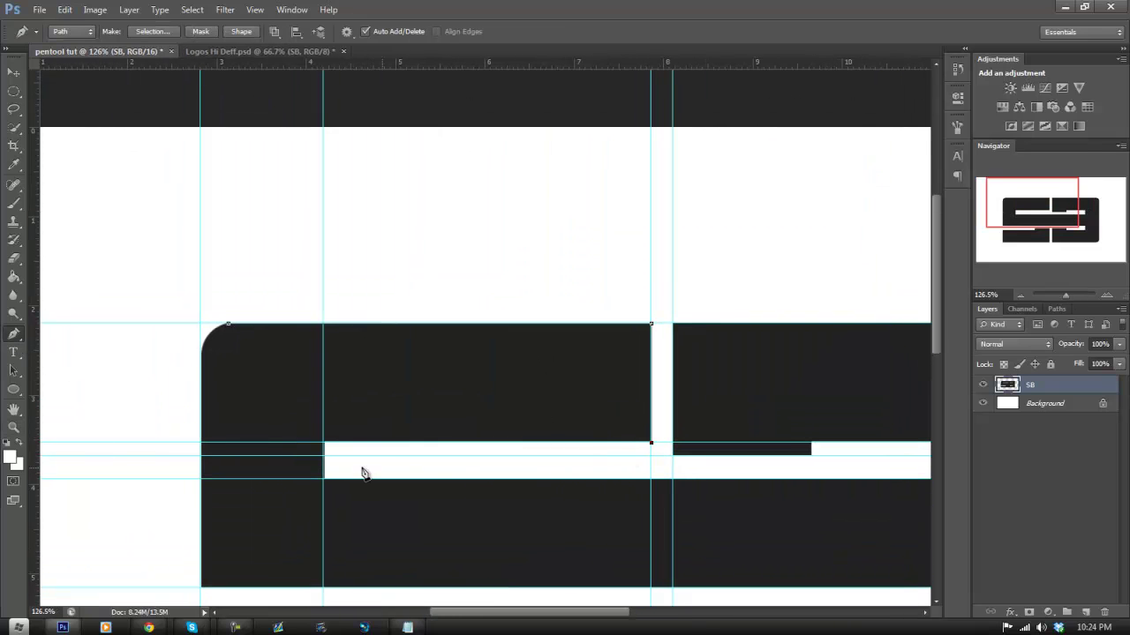
left_click(324, 444)
left_click_drag(464, 612, 537, 614)
left_click(673, 480)
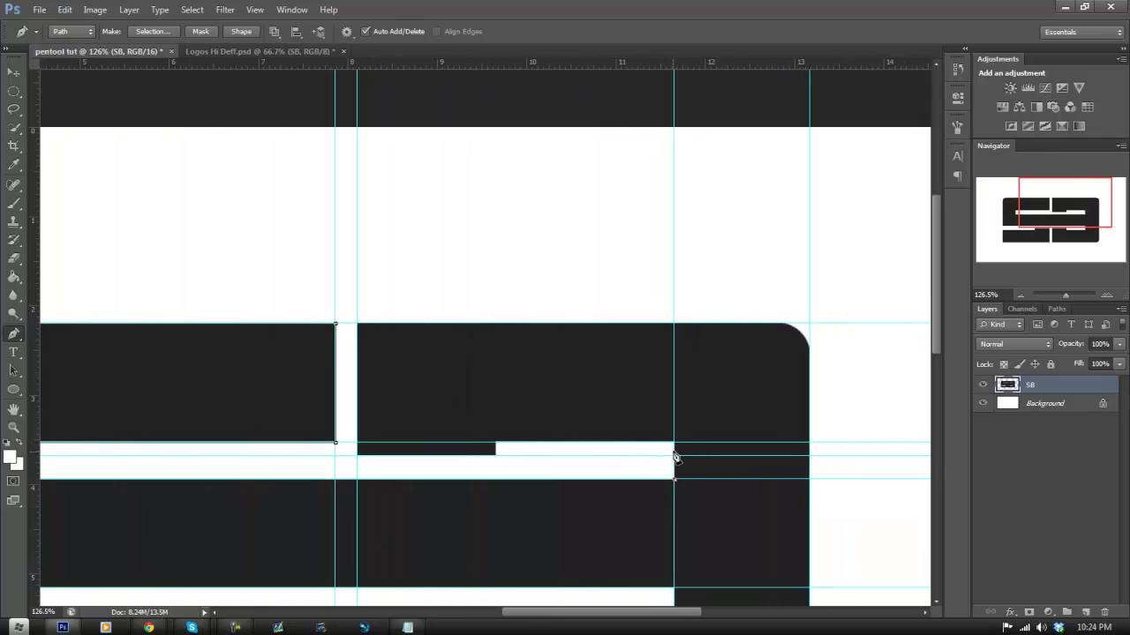
left_click(495, 443)
left_click(12, 429)
left_click_drag(413, 470, 496, 461)
left_click(64, 10)
left_click(86, 48)
- Place a vertical guide at the upper slot's step and trace the path around the step and up the gap's right side
left_click_drag(110, 386, 703, 491)
left_click(13, 336)
left_click(704, 370)
left_click(704, 420)
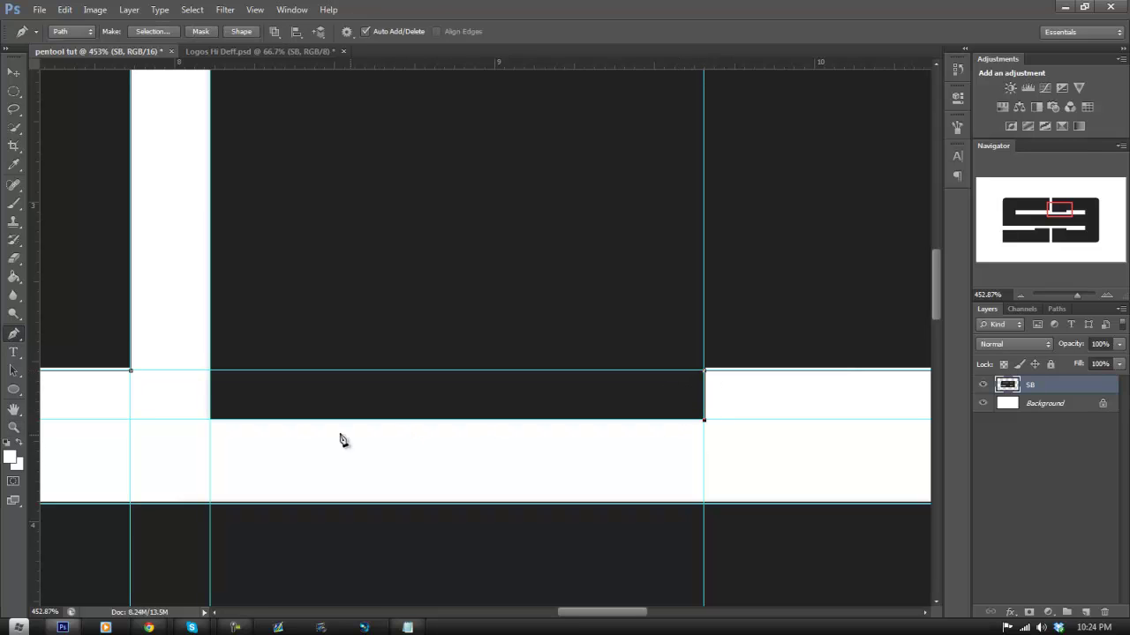
left_click(210, 420)
scroll(212, 424, "up", 5)
left_click(210, 171)
- Extend the path along the top edge, curve it around the logo's upper right rounded corner and remove the outgoing handle
left_click(13, 428)
left_click_drag(515, 342, 406, 426)
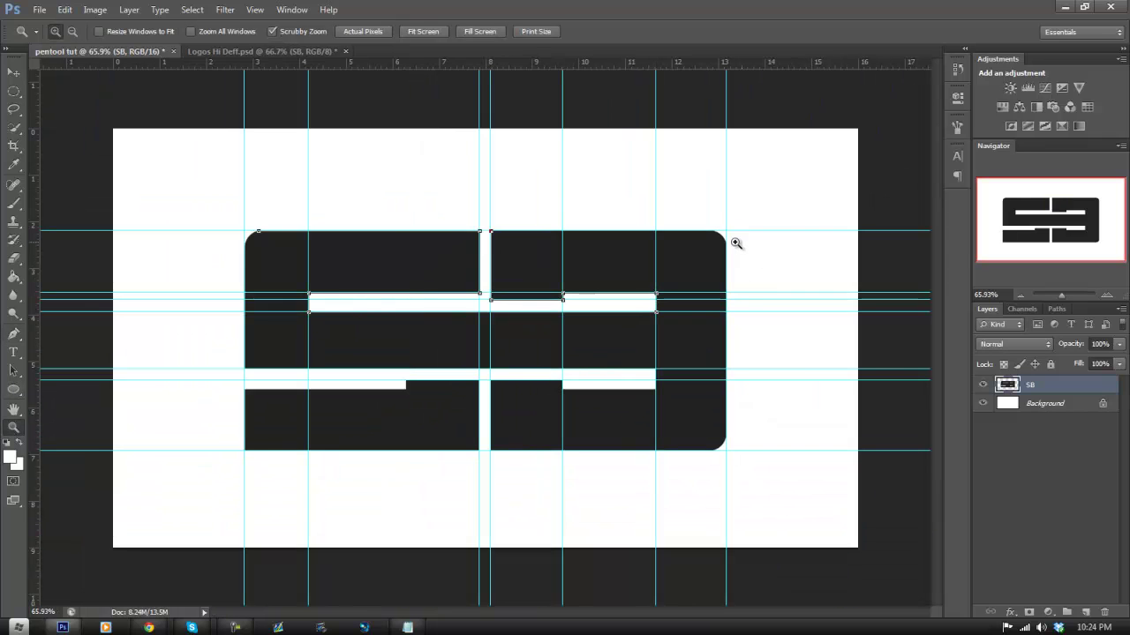
key("ctrl+0")
left_click_drag(781, 222, 835, 222)
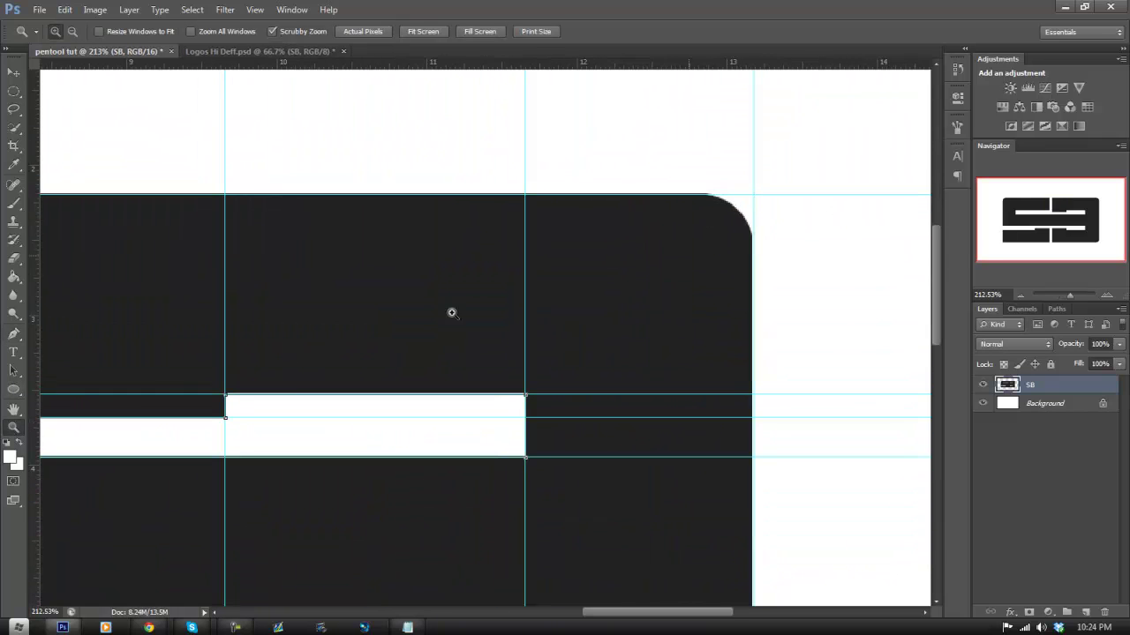
left_click(13, 334)
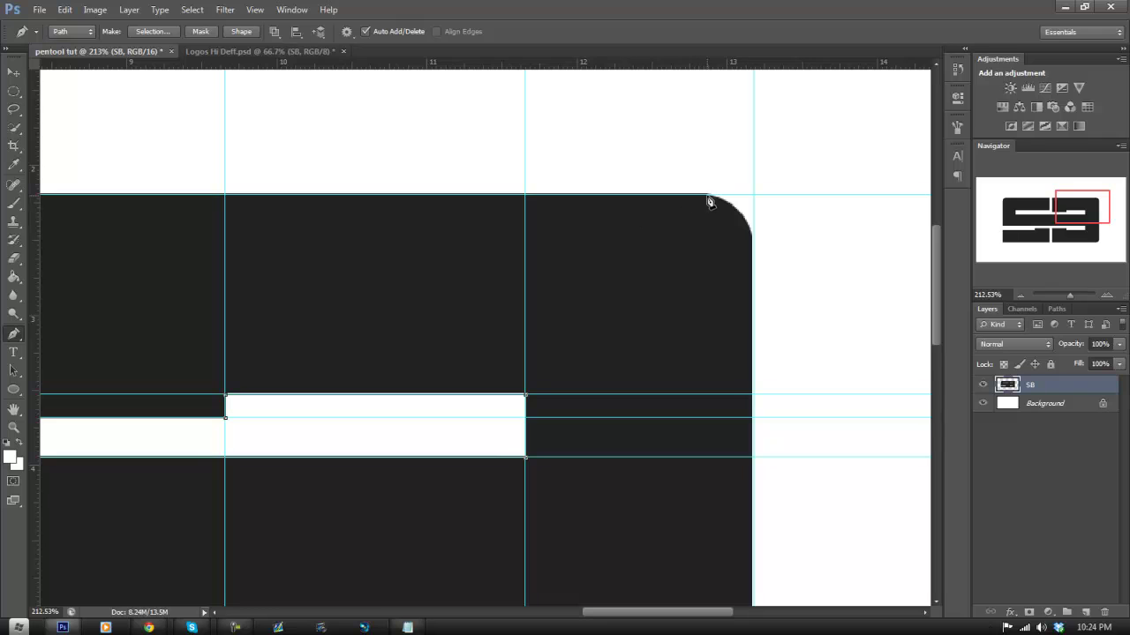
key("z")
left_click_drag(724, 234, 767, 242)
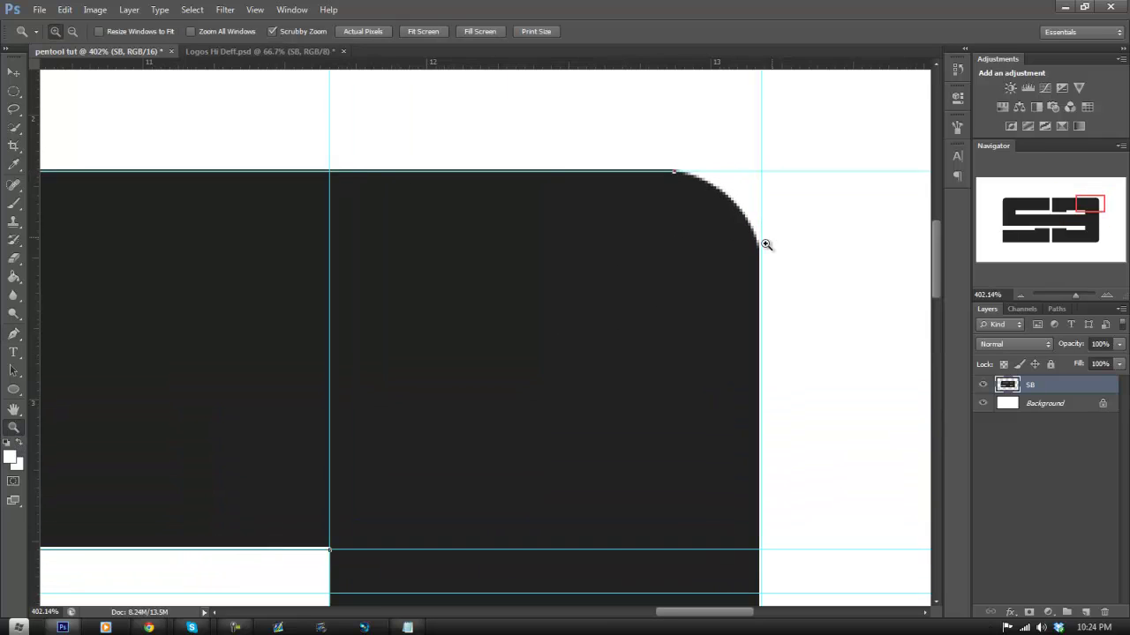
scroll(648, 524, "right", 3)
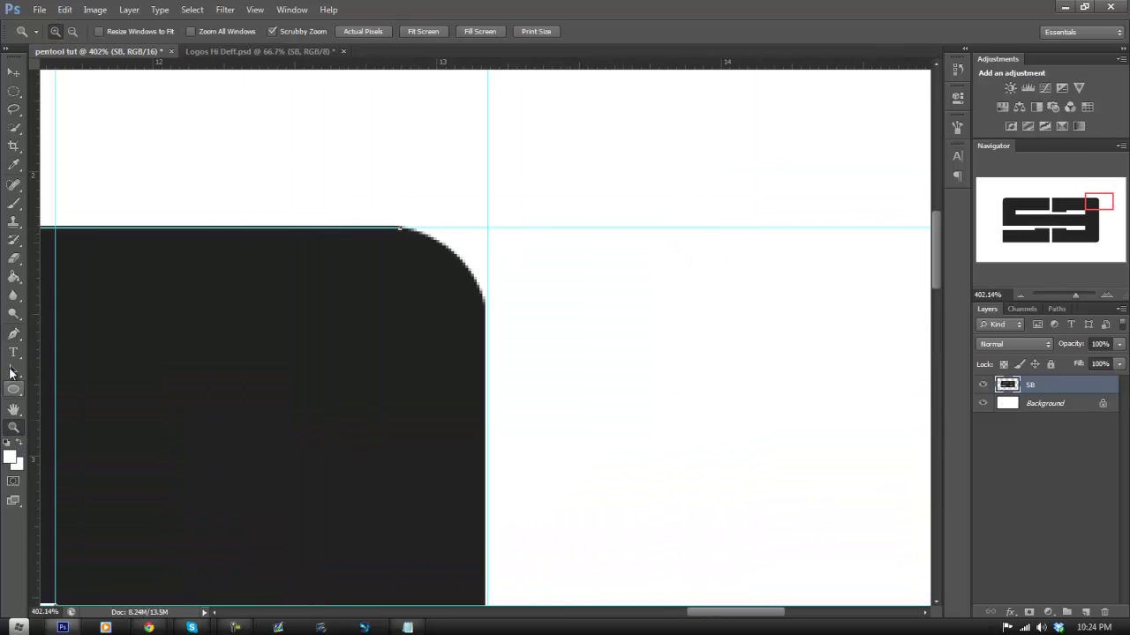
key("p")
left_click(487, 305)
left_click_drag(489, 311, 516, 385)
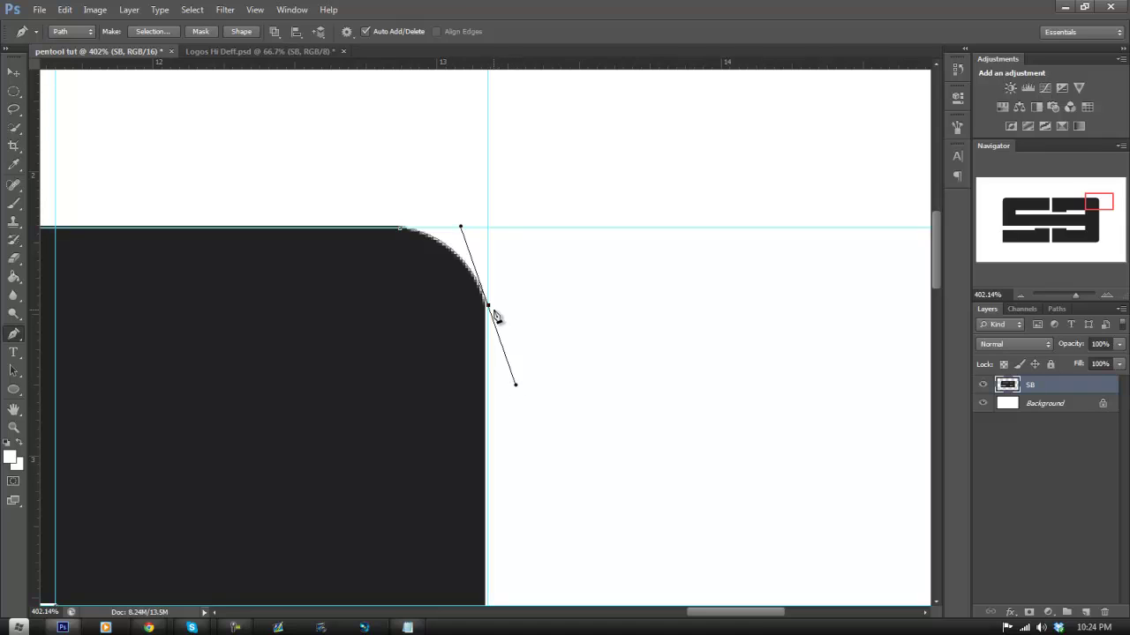
left_click(488, 308, "alt")
- Continue the path down the right edge, curve it around the lower right rounded corner and remove the outgoing handle
scroll(471, 362, "down", 10)
scroll(471, 363, "down", 15)
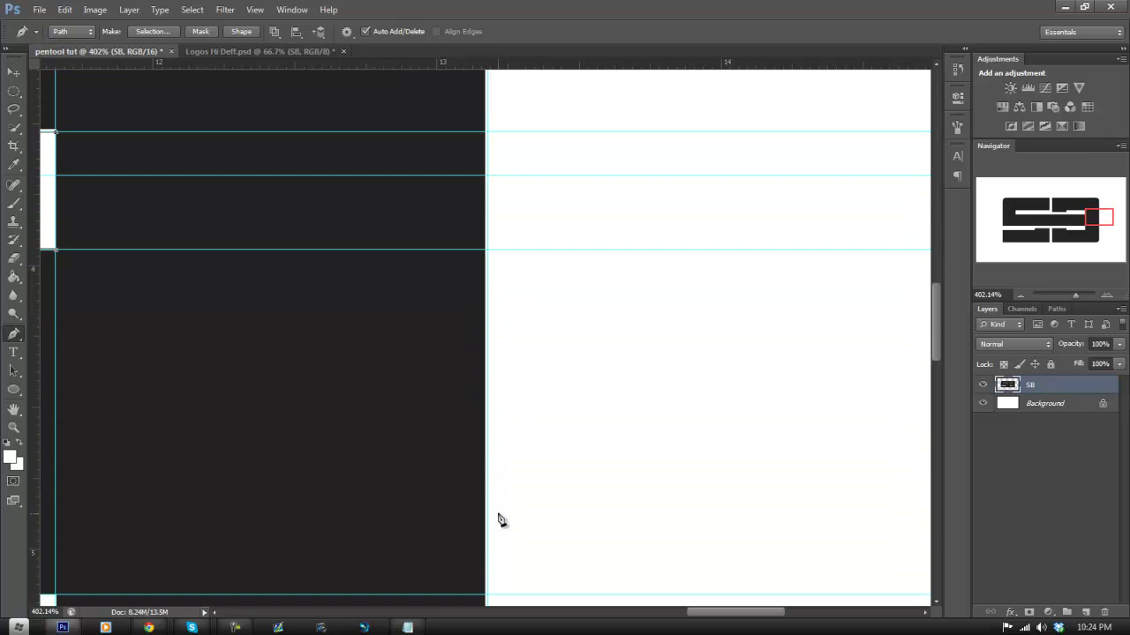
scroll(481, 548, "down", 3)
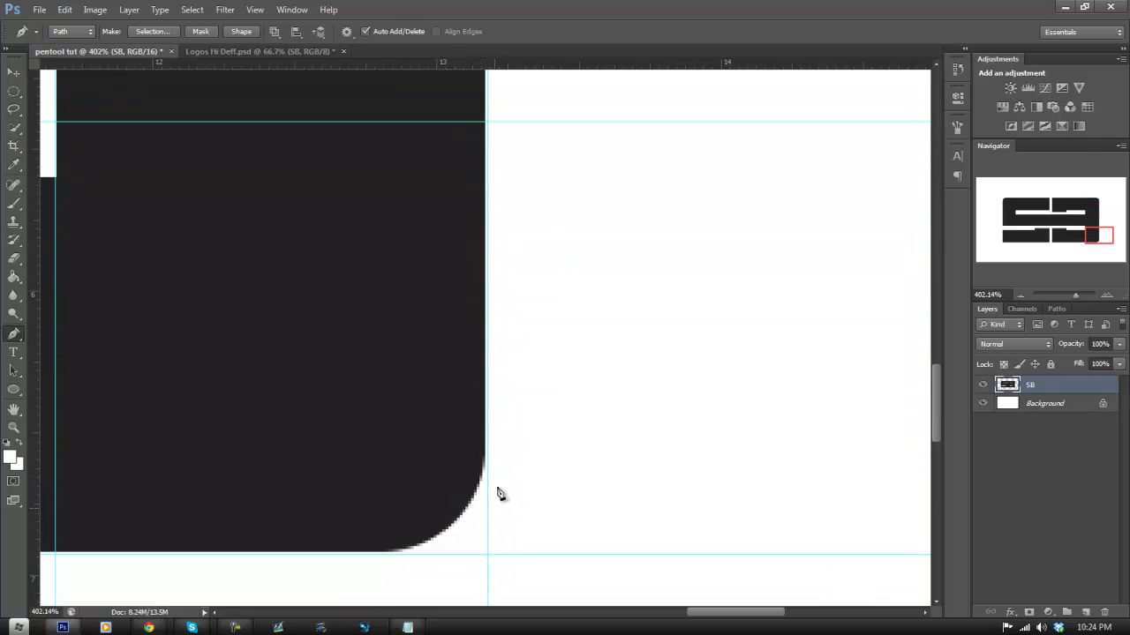
left_click(488, 453)
left_click_drag(385, 554, 289, 569)
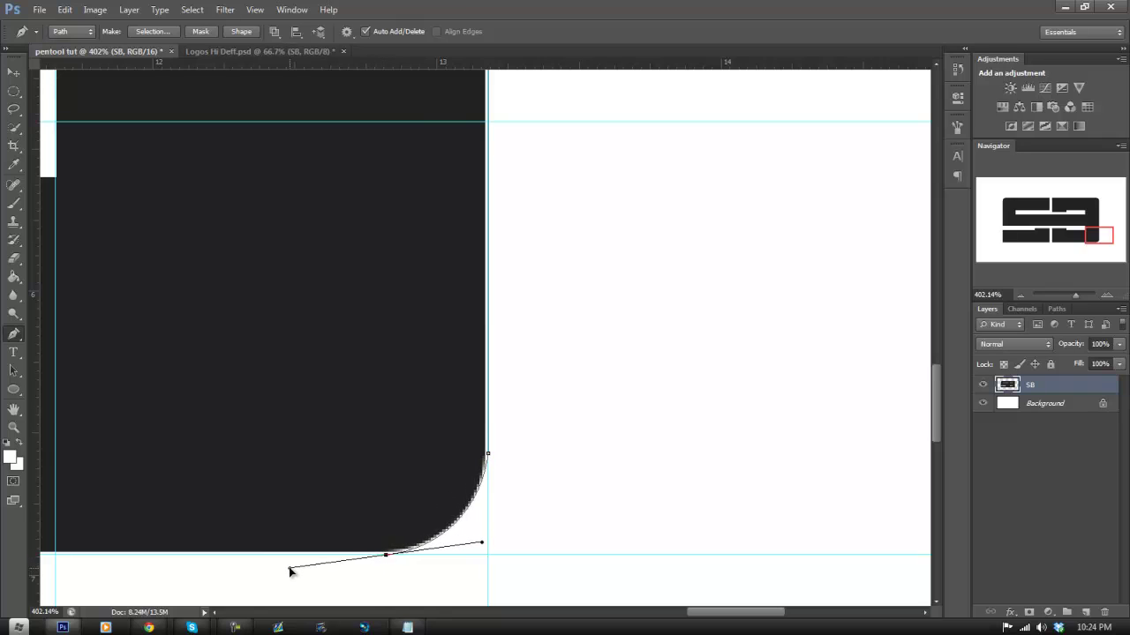
left_click(385, 555)
- Trace the path along the bottom edge to the centre gap, up the gap's right side and across the top of the lower step
left_click_drag(692, 610, 616, 600)
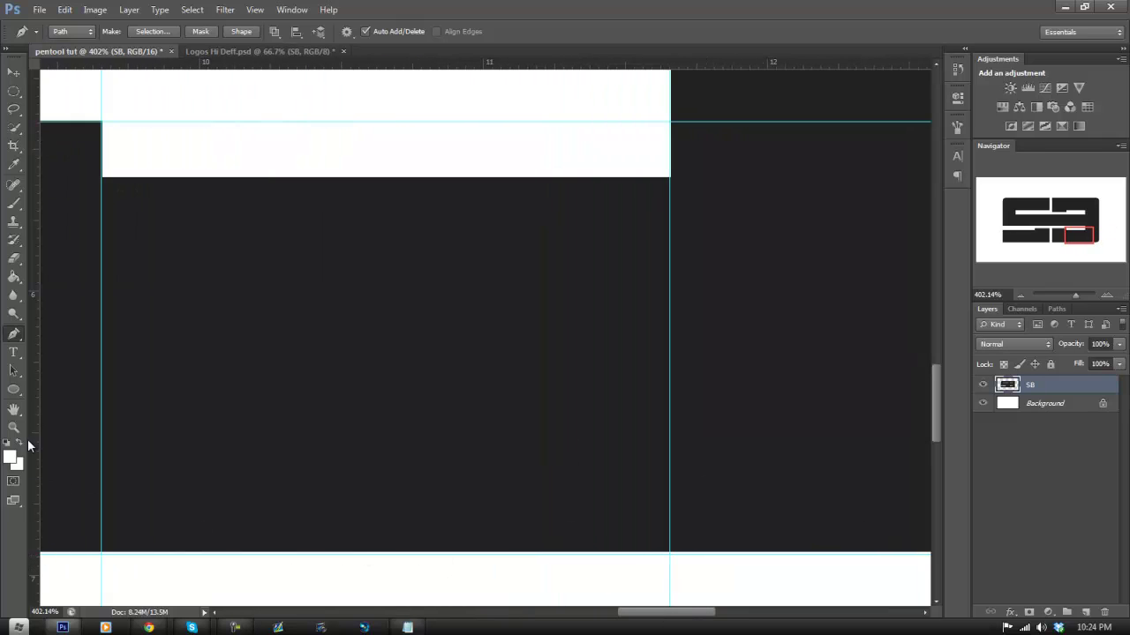
key("z")
left_click_drag(510, 439, 290, 458)
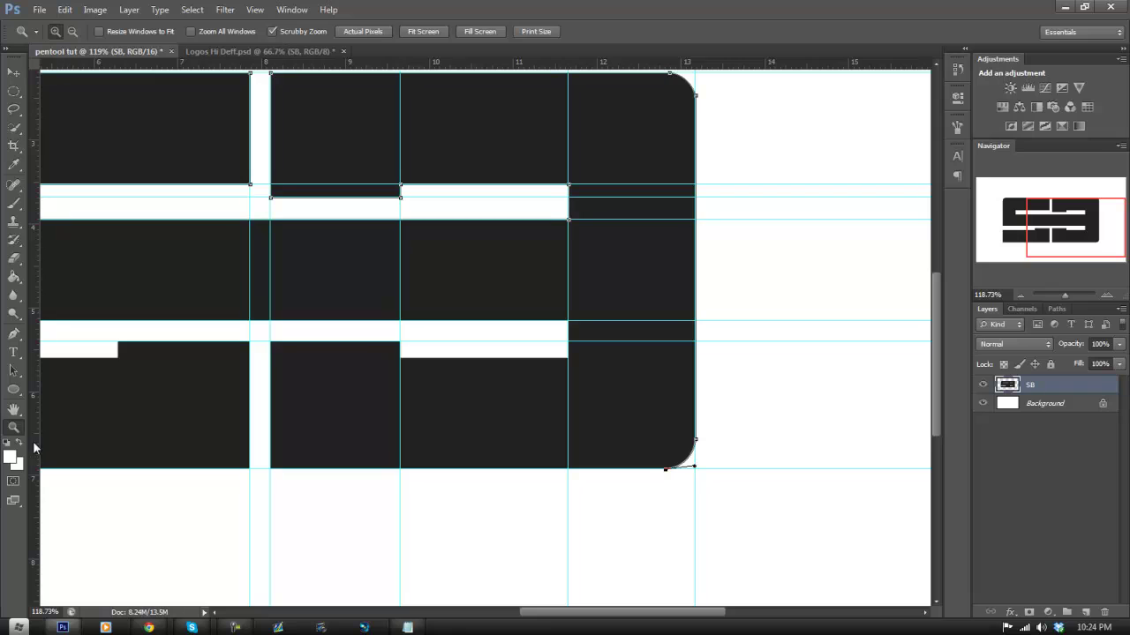
left_click(13, 334)
left_click(271, 468)
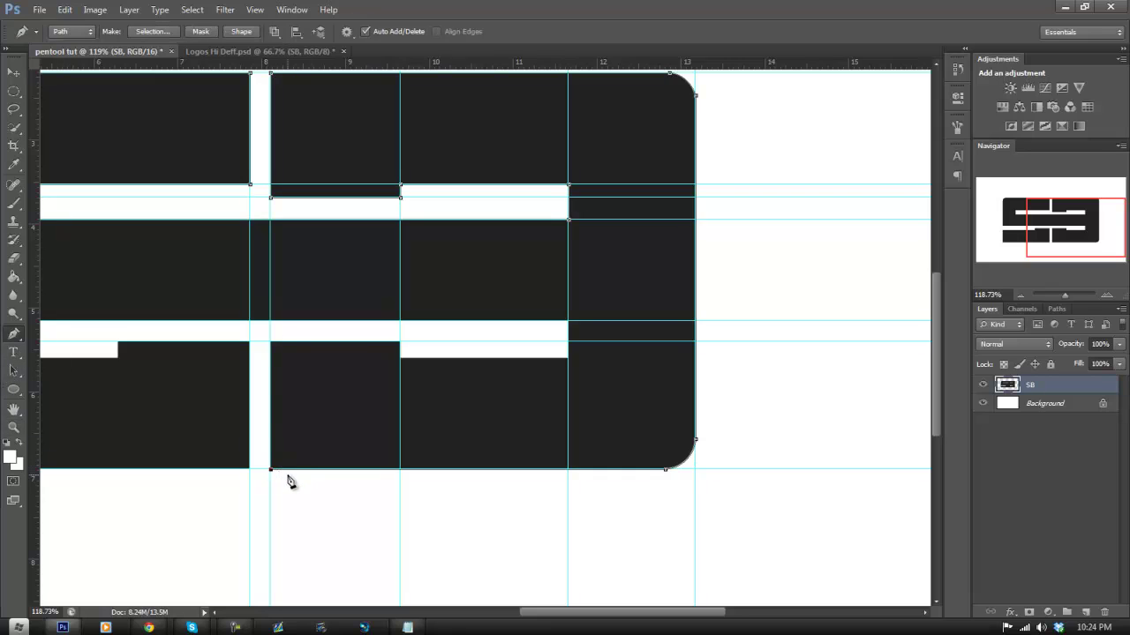
left_click(270, 342)
left_click(400, 341)
left_click(400, 356)
left_click(568, 359)
left_click(63, 10)
left_click(92, 46)
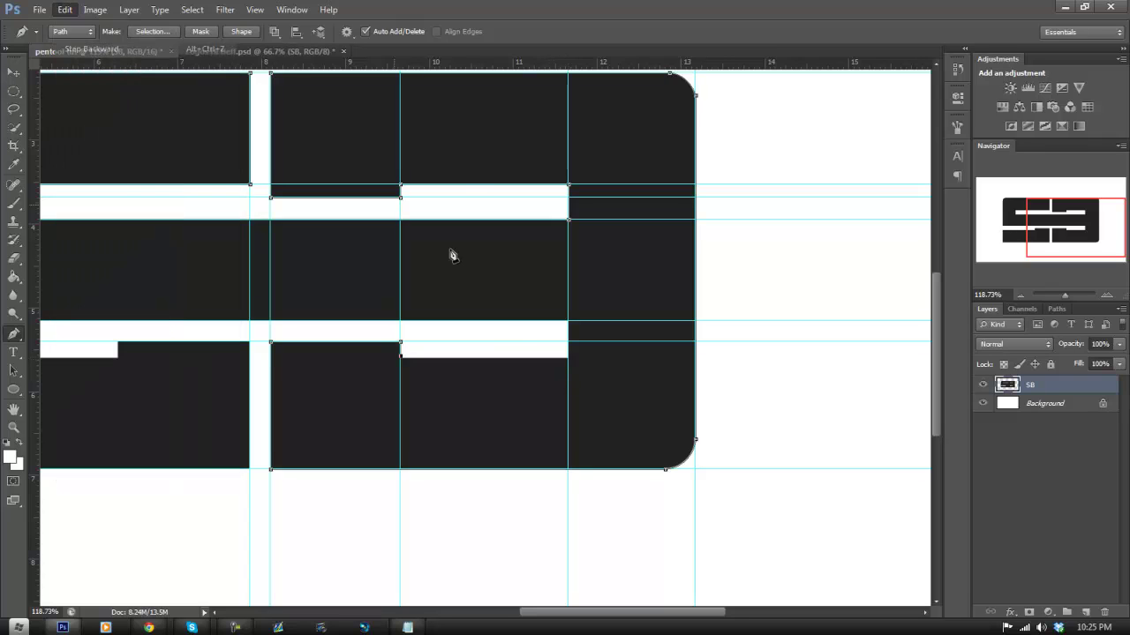
left_click(569, 359)
left_click(64, 10)
left_click(88, 47)
left_click(64, 10)
left_click(88, 47)
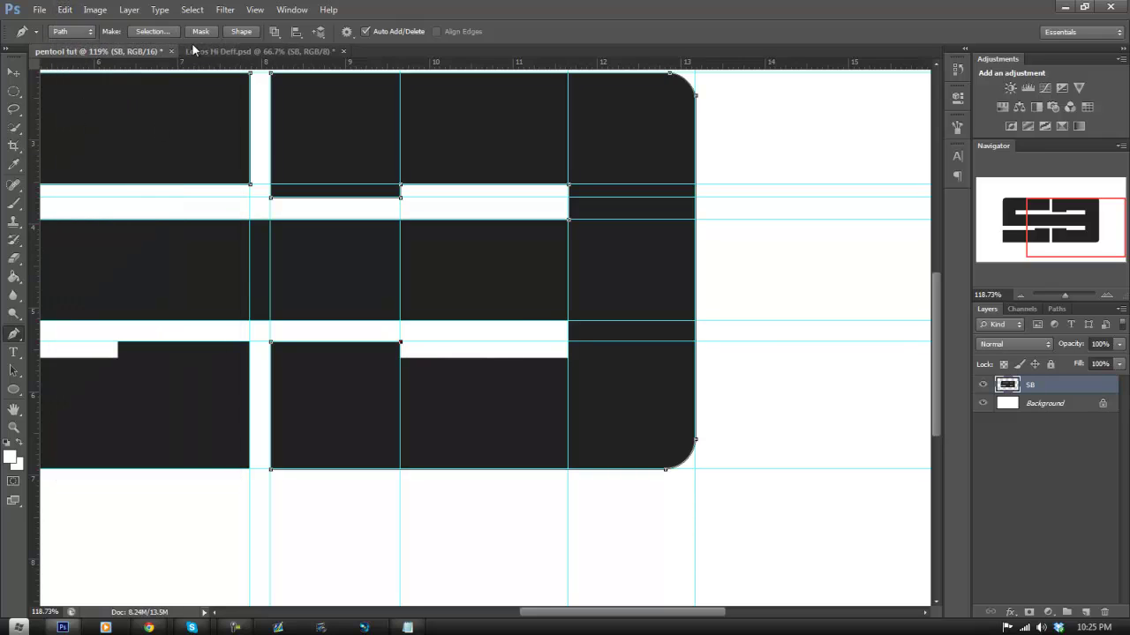
- Place a horizontal guide along the lower slot's bottom edge, trace the path around the slot and up the left edge, and close it
left_click_drag(213, 63, 465, 359)
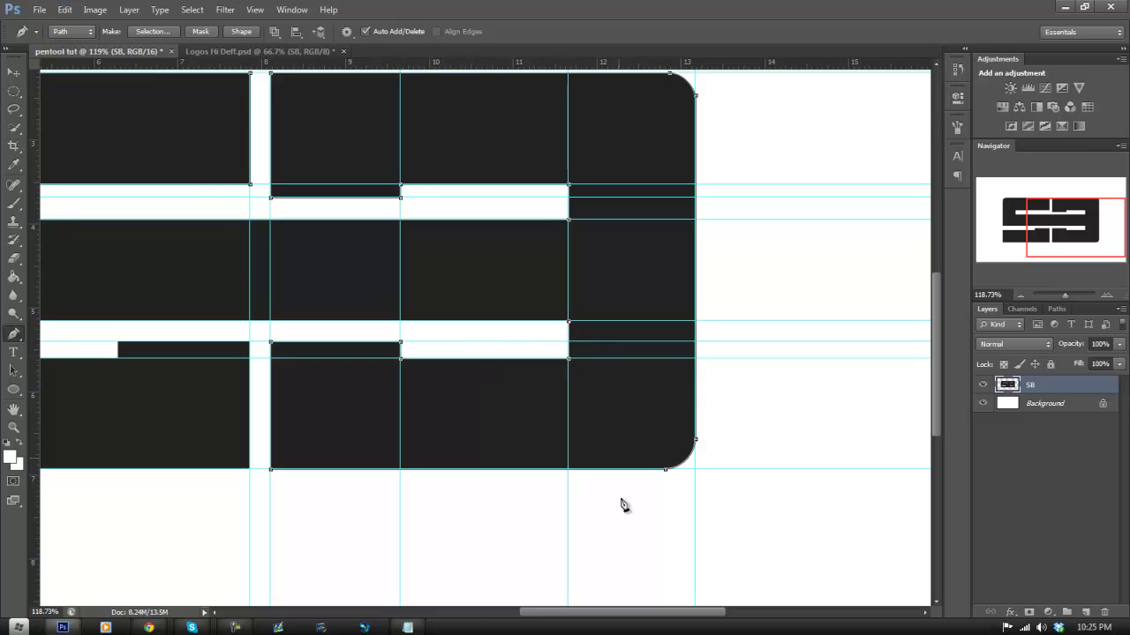
left_click_drag(596, 611, 506, 611)
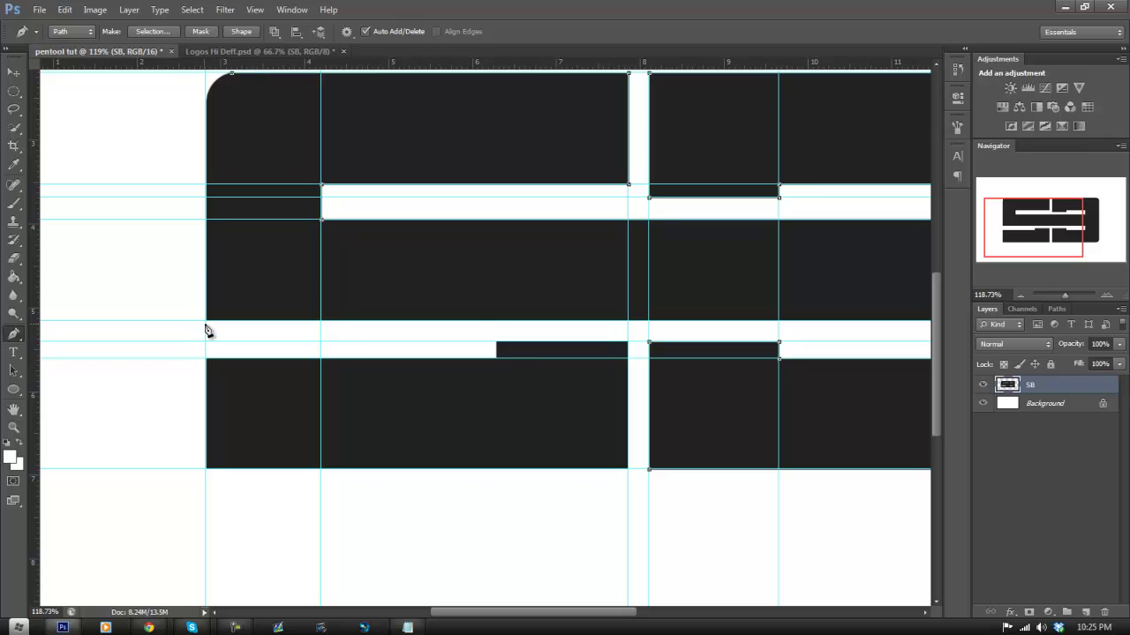
scroll(209, 343, "up", 2)
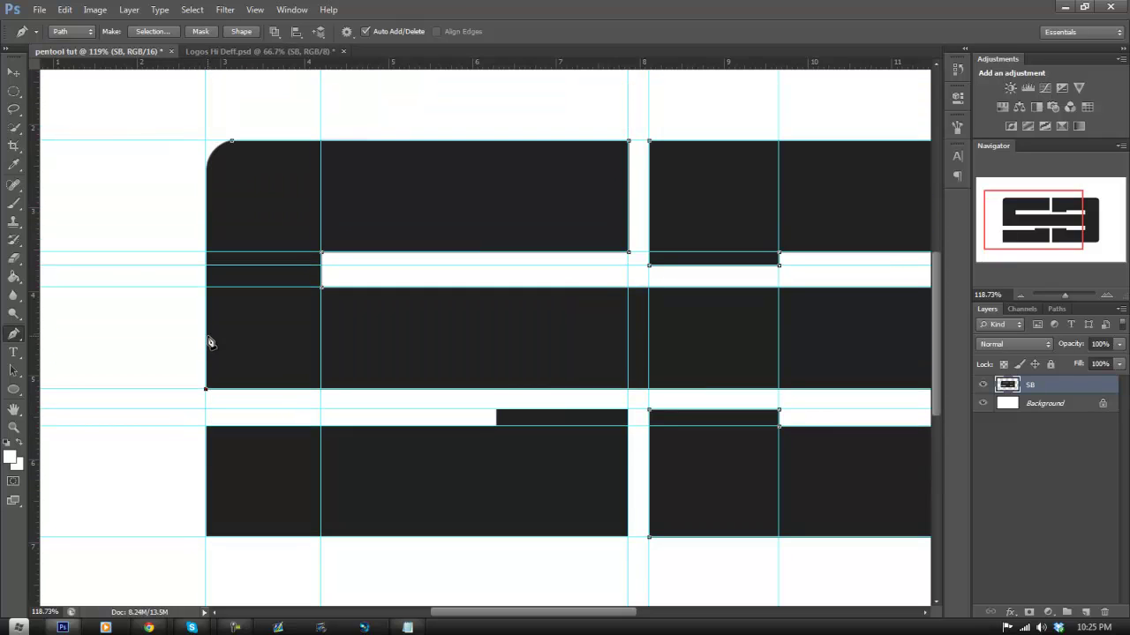
left_click(205, 167)
left_click_drag(232, 140, 255, 140)
- Start a separate path along the stepped top edge of the logo's lower left block, ending at the centre gap
scroll(285, 294, "down", 2)
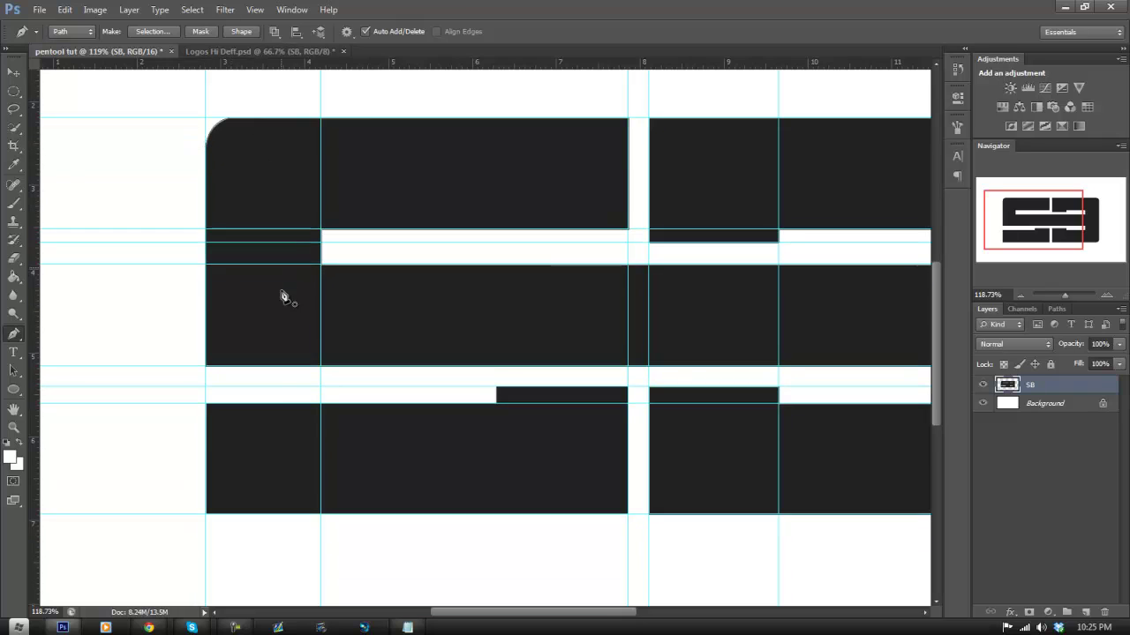
left_click(497, 370)
left_click(629, 354)
left_click(629, 476)
left_click(206, 481)
left_click(65, 9)
left_click(80, 50)
left_click(65, 9)
left_click(80, 50)
- Trace the lower left block's right and bottom edges with anchors exactly on its two bottom corners
left_click(628, 481)
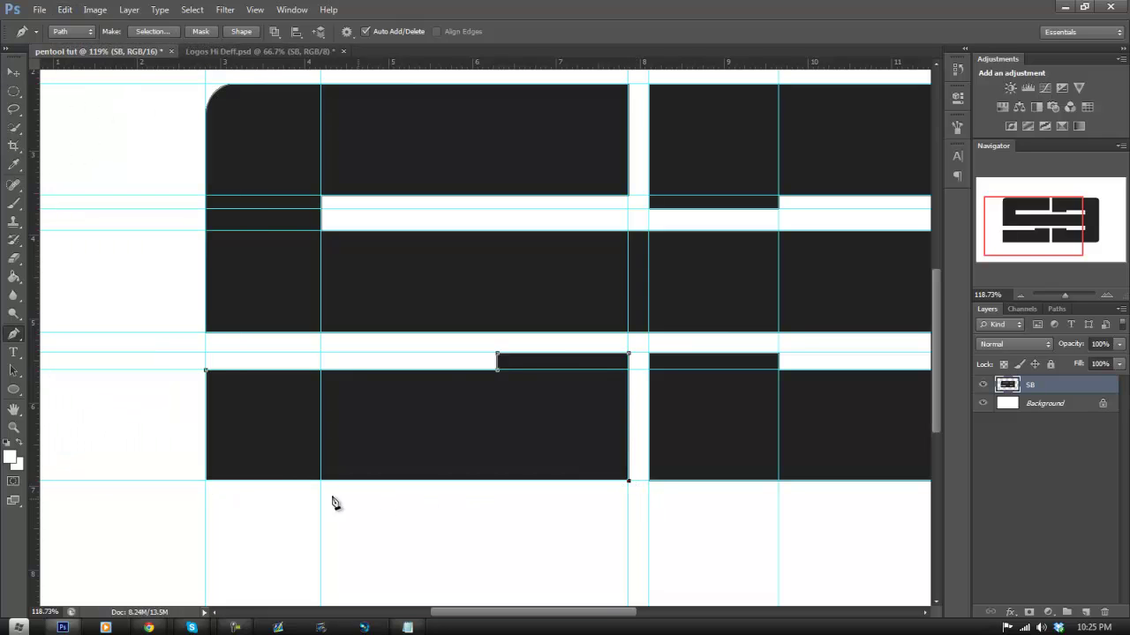
left_click(205, 481)
left_click(209, 372)
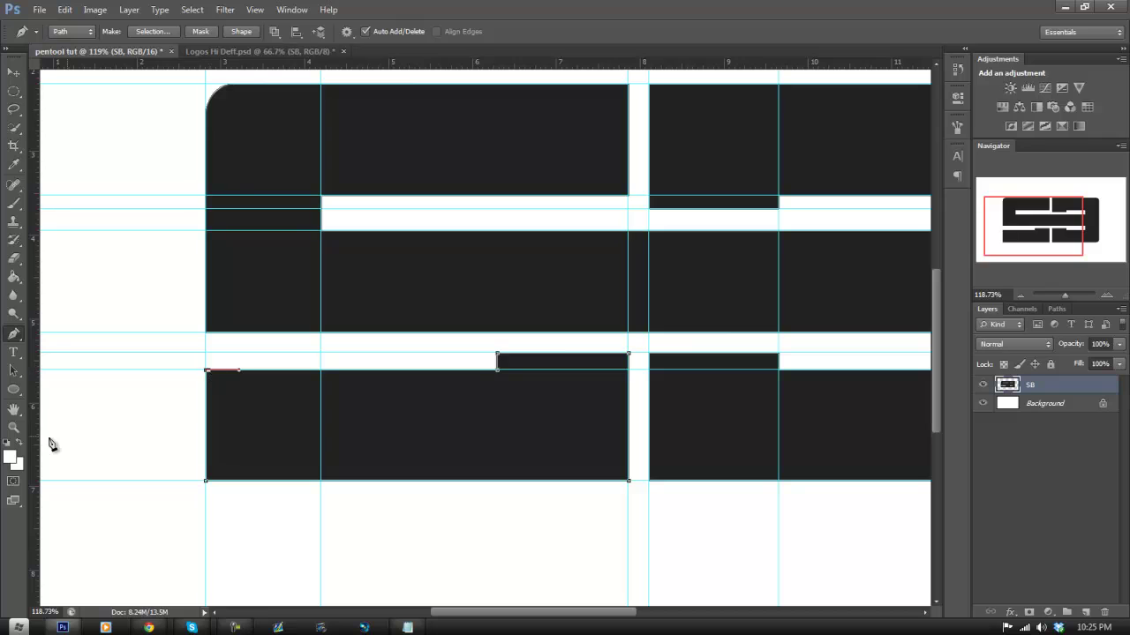
left_click(65, 9)
left_click(80, 49)
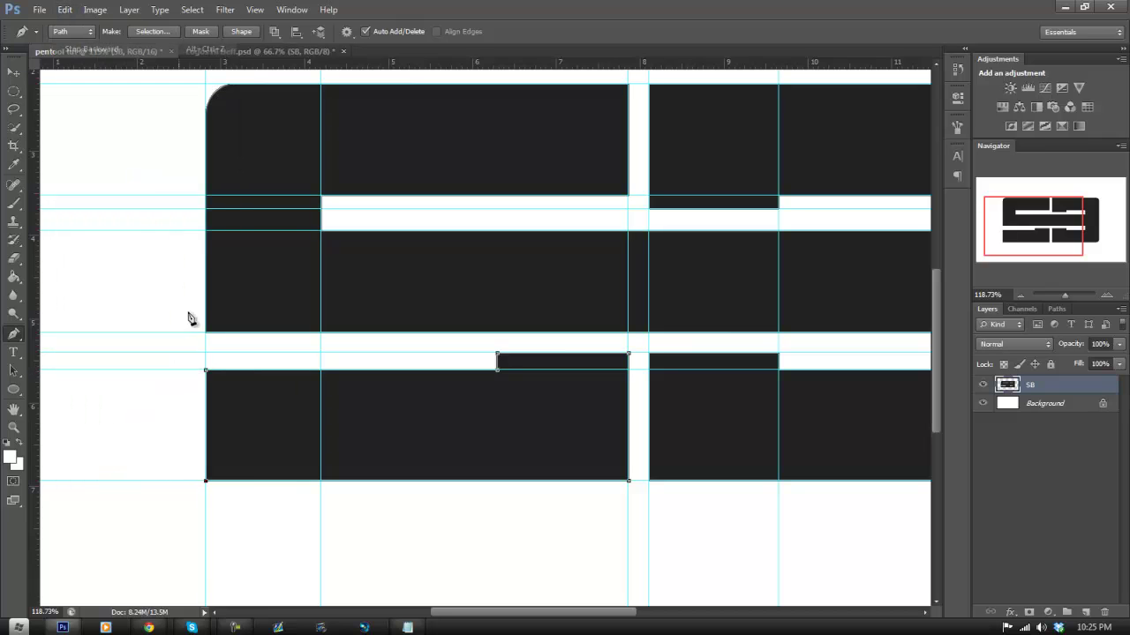
- Close the path around the logo's lower left block at its upper left corner
left_click(206, 371)
left_click(13, 427)
left_click_drag(505, 273, 558, 298)
left_click_drag(593, 406, 684, 405)
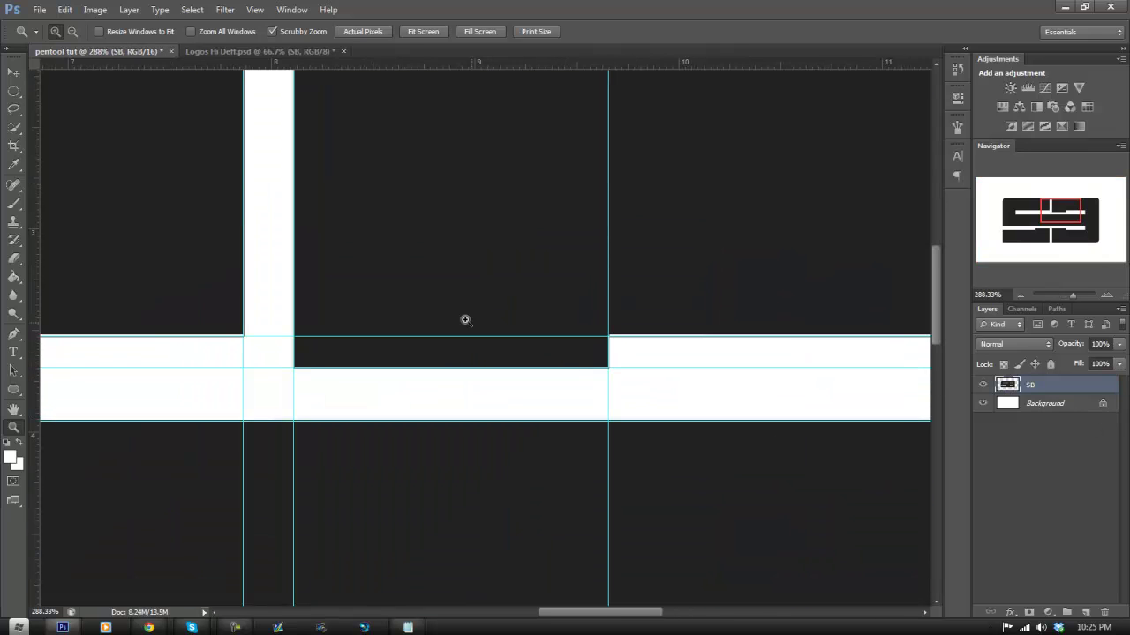
scroll(353, 318, "up", 2)
left_click_drag(429, 315, 357, 331)
left_click_drag(755, 258, 895, 430)
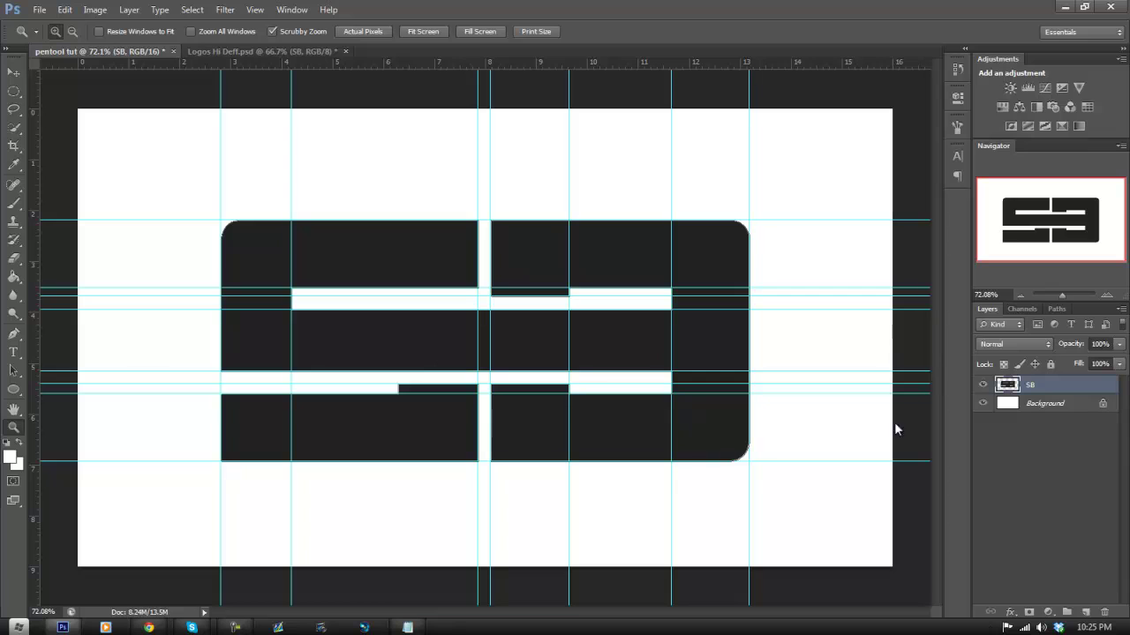
- Toggle the SB layer's visibility to check the traced paths against the artwork, and leave the layer hidden
left_click(983, 385)
left_click_drag(529, 353, 553, 347)
left_click_drag(249, 231, 396, 255)
left_click_drag(509, 266, 485, 290)
left_click_drag(800, 285, 771, 315)
left_click_drag(689, 338, 555, 405)
left_click(983, 385)
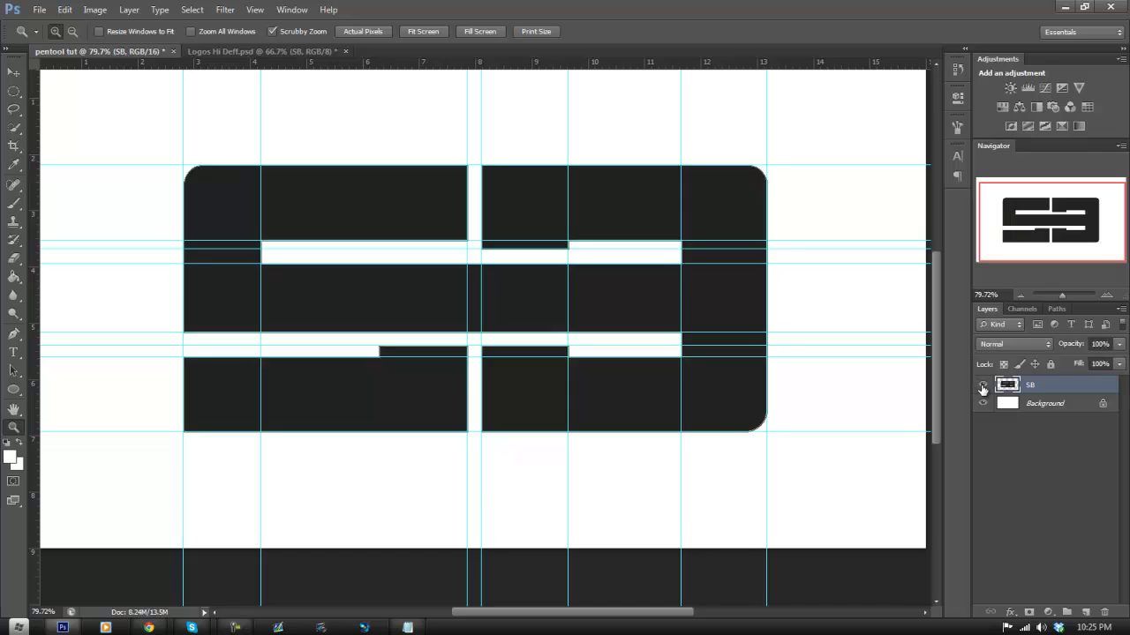
left_click(983, 385)
left_click(982, 385)
left_click(982, 384)
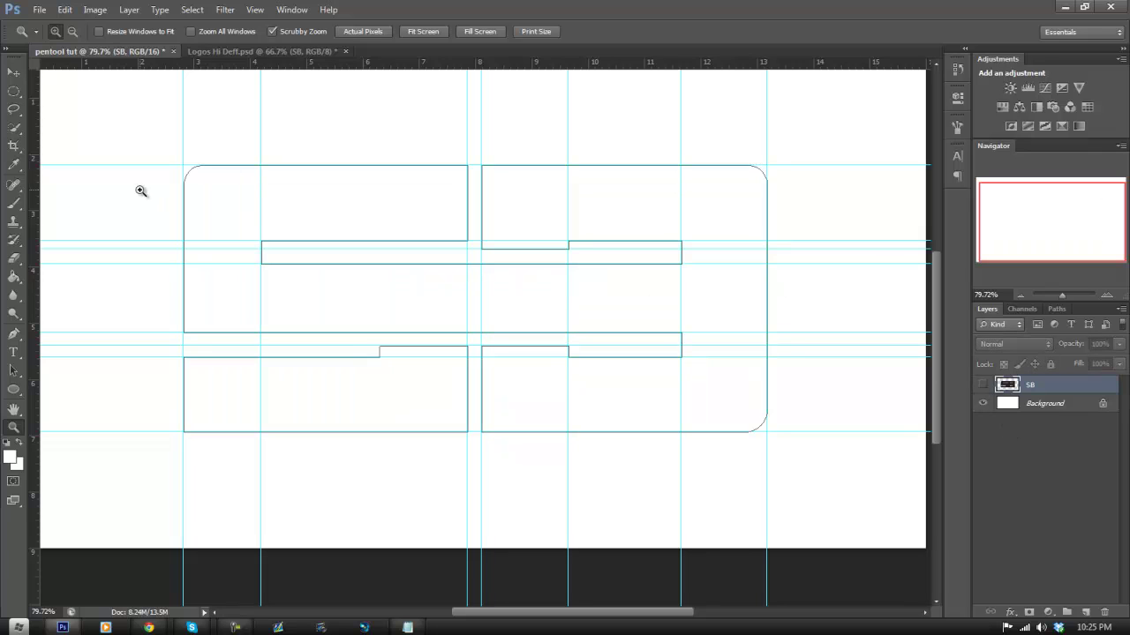
- Export the Work Path as paths for Illustrator
left_click(38, 11)
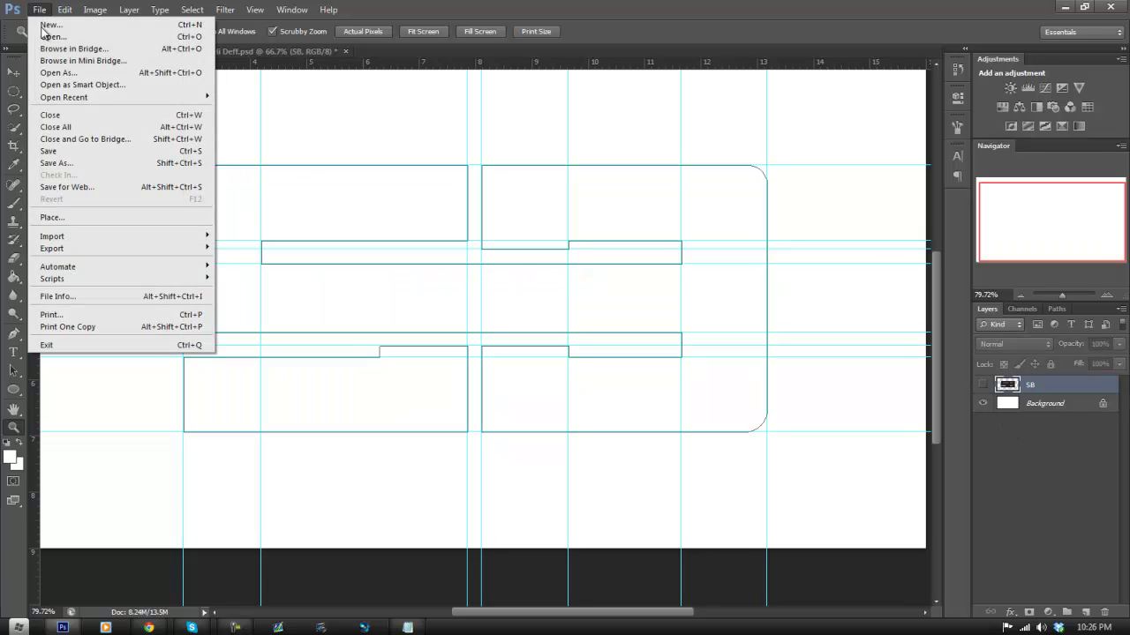
mouse_move(64, 251)
left_click(256, 260)
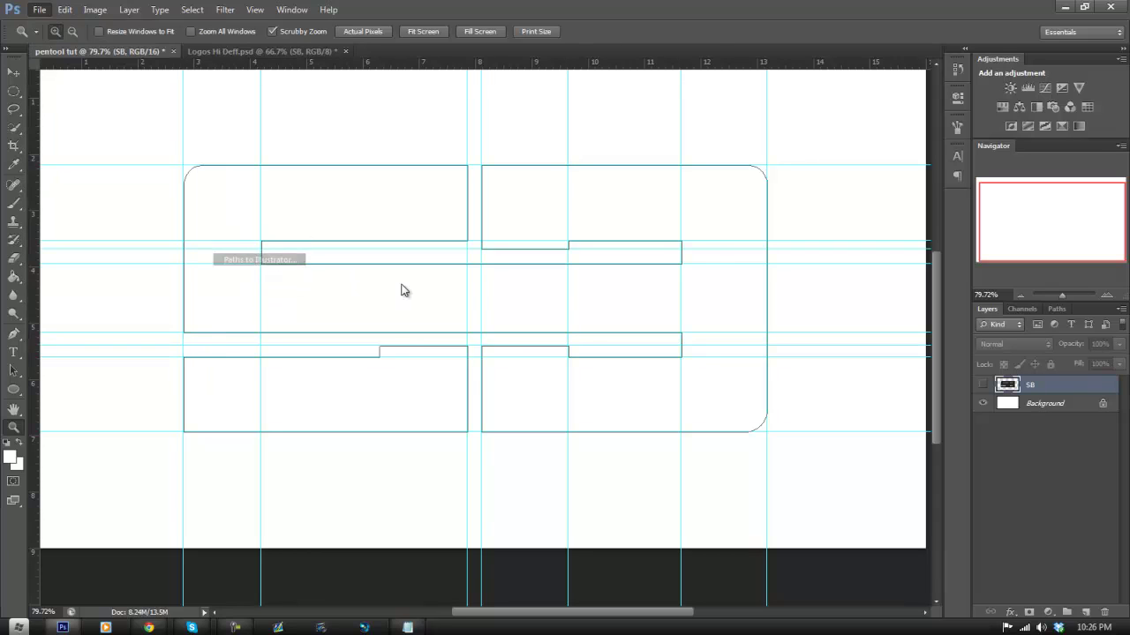
left_click(541, 223)
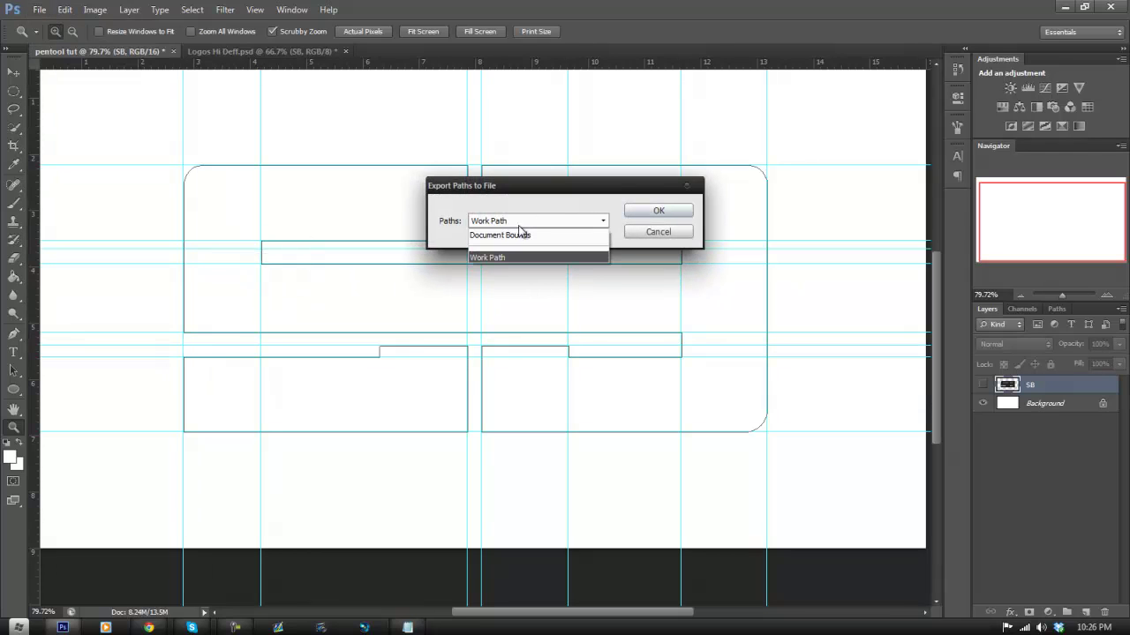
left_click(575, 256)
left_click(650, 212)
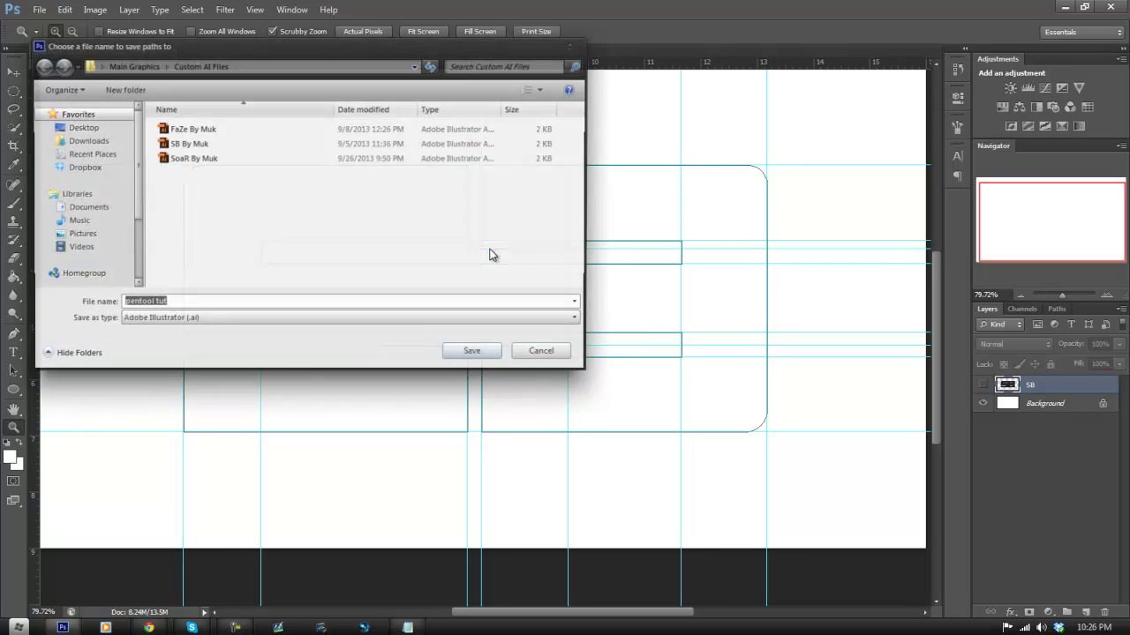
- Save the exported paths to the Desktop as an Adobe Illustrator file named pentool tut
left_click_drag(255, 48, 416, 45)
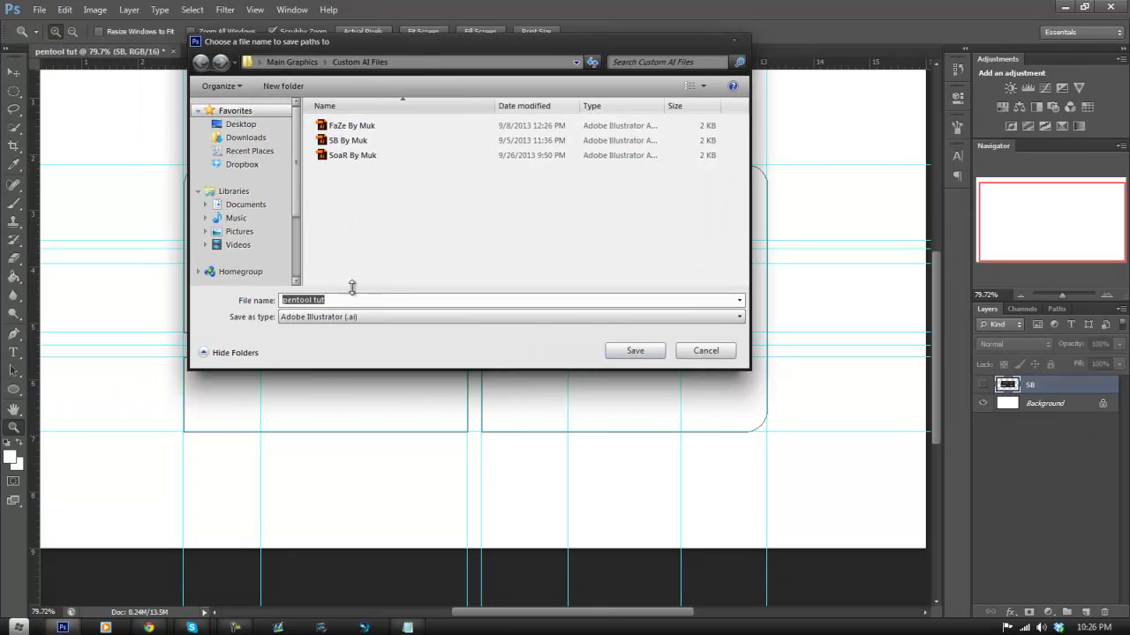
left_click(247, 124)
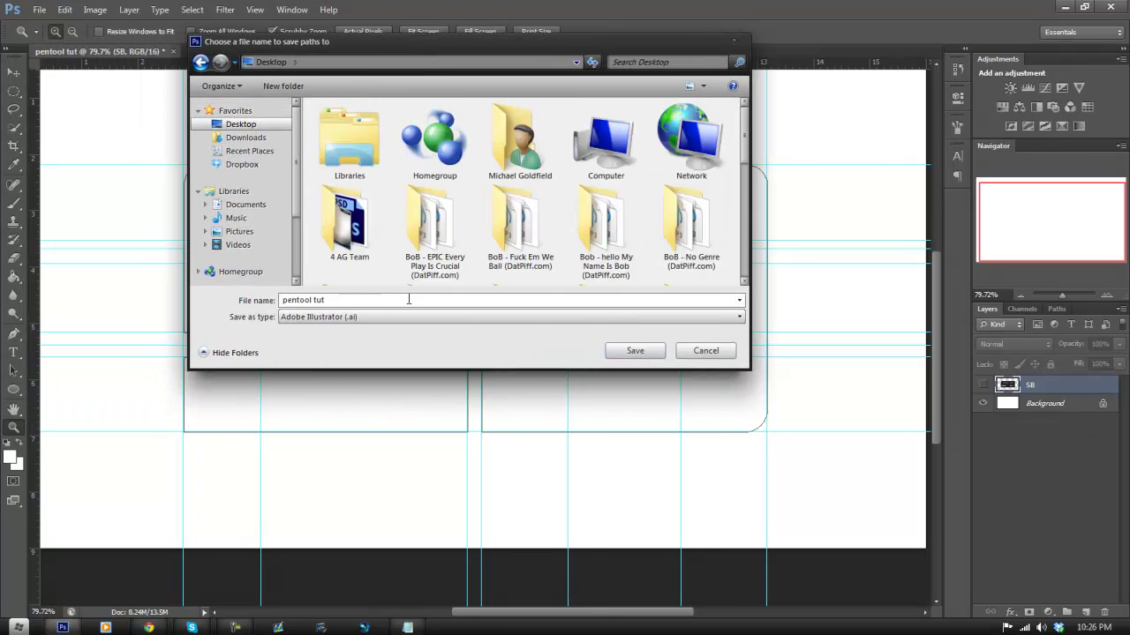
left_click(360, 300)
key("Right")
left_click(636, 351)
mouse_move(533, 259)
left_mouse_down()
mouse_move(484, 308)
mouse_move(534, 277)
left_mouse_up()
- Minimize Photoshop and launch Cinema 4D
left_click(1071, 9)
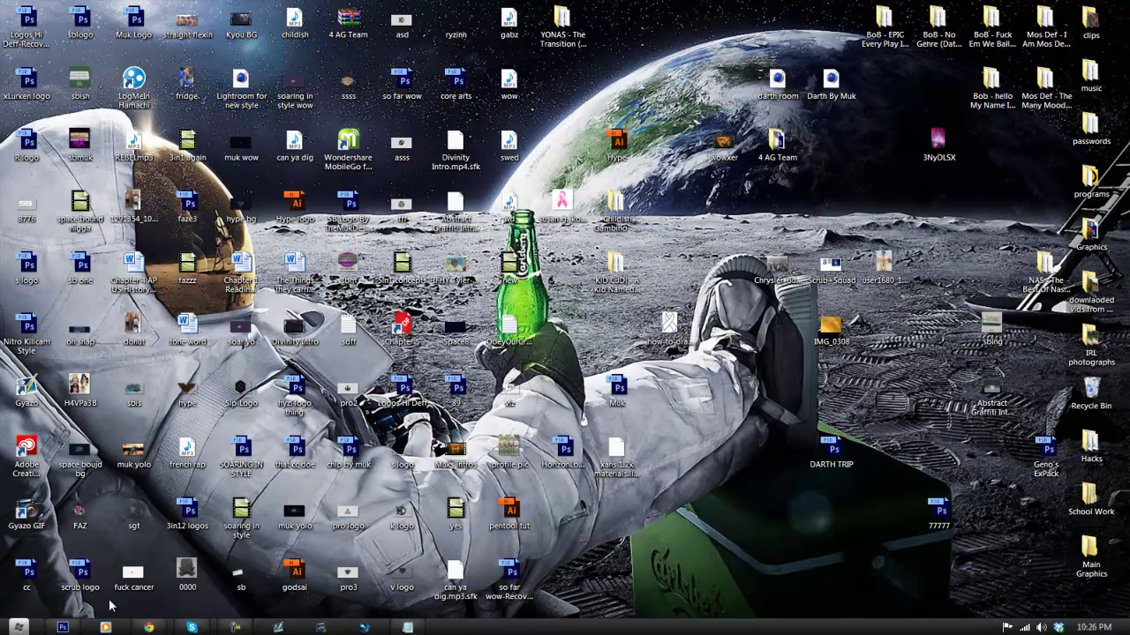
left_click(19, 627)
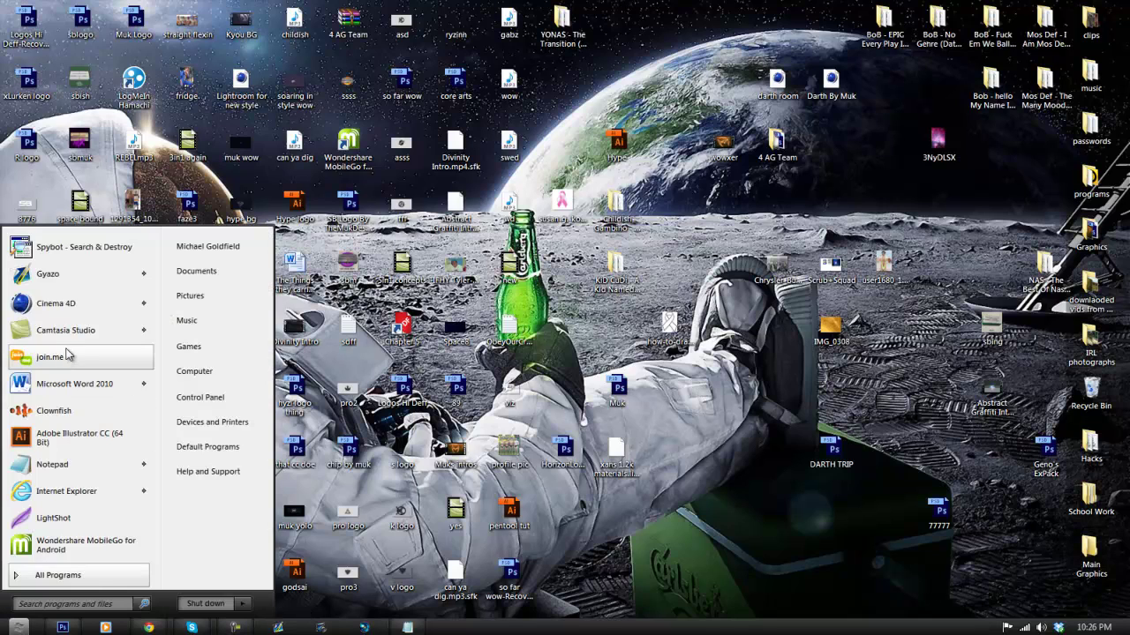
left_click(83, 309)
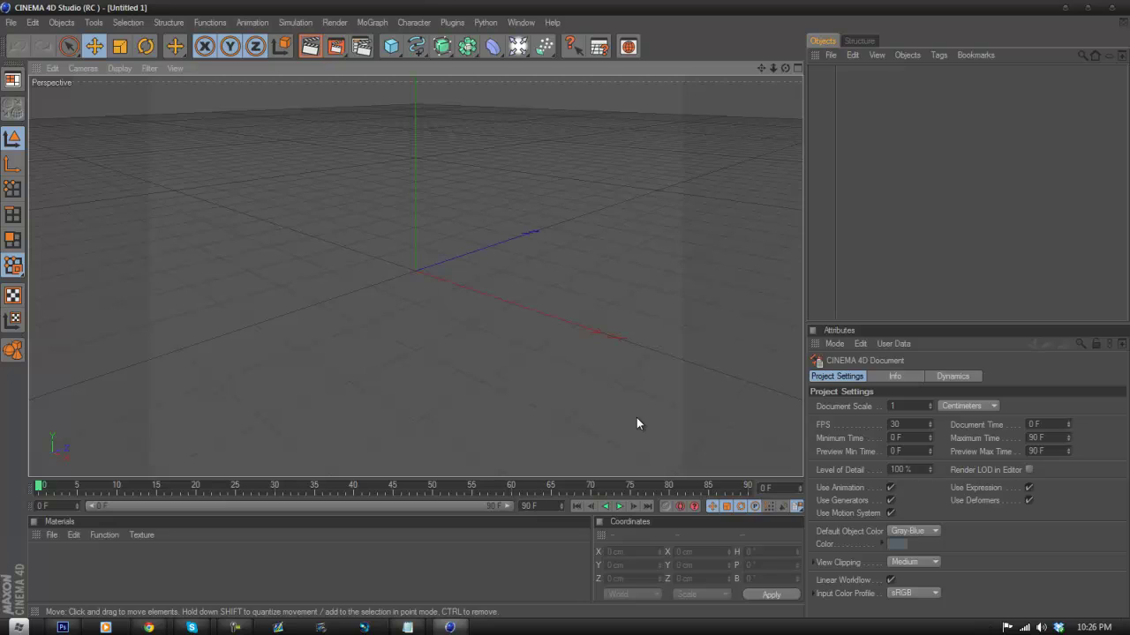
left_click(11, 22)
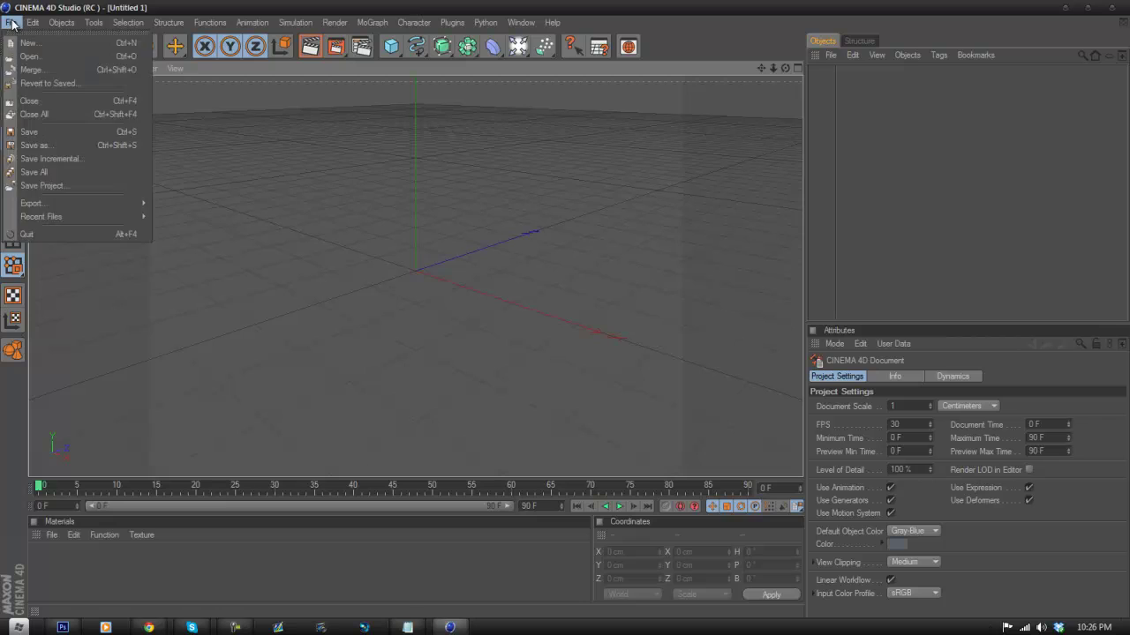
left_click(61, 22)
left_click(445, 138)
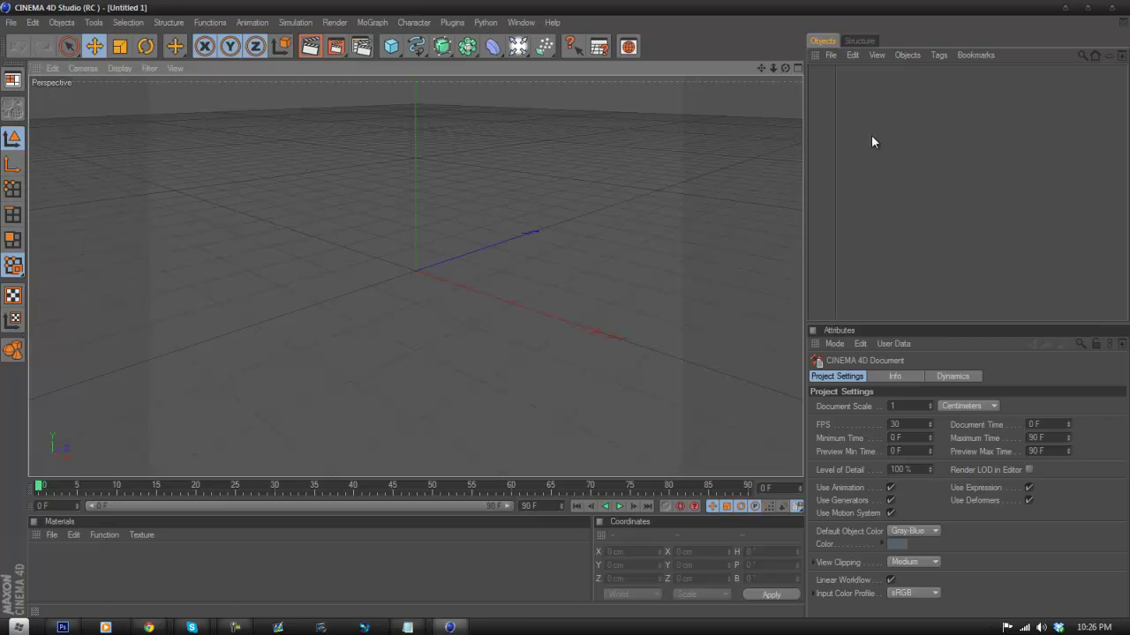
- Open the Lightroom for new style scene from the Main Graphics folder on the desktop and dismiss the missing plugins warning
left_click(1060, 8)
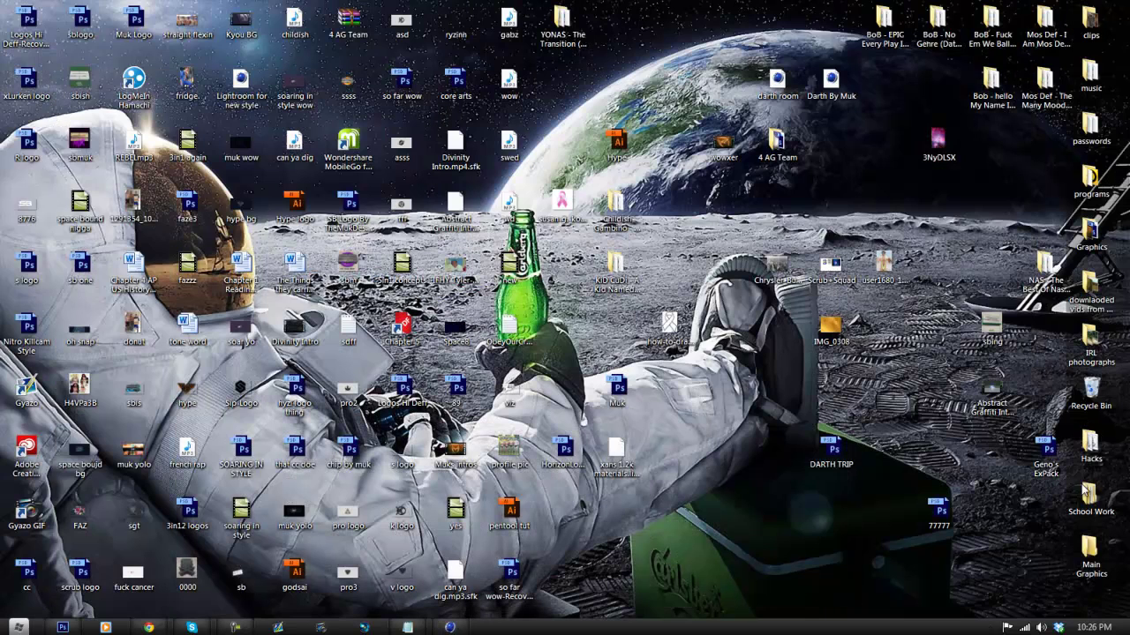
double_click(1091, 551)
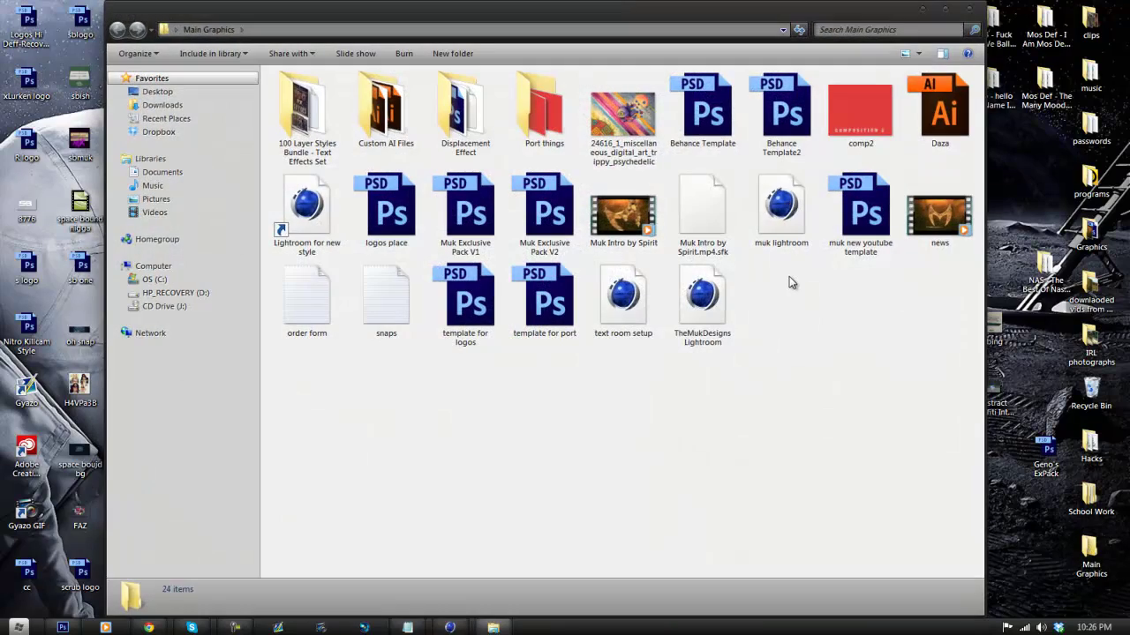
double_click(288, 228)
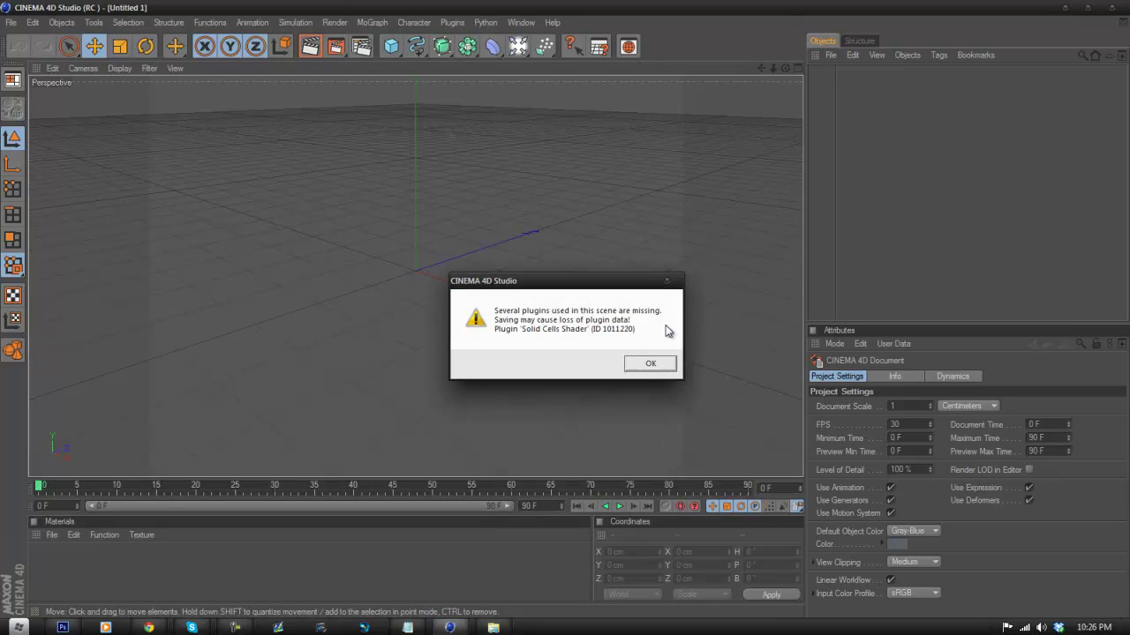
left_click(651, 362)
left_click_drag(960, 263, 808, 7)
key("Delete")
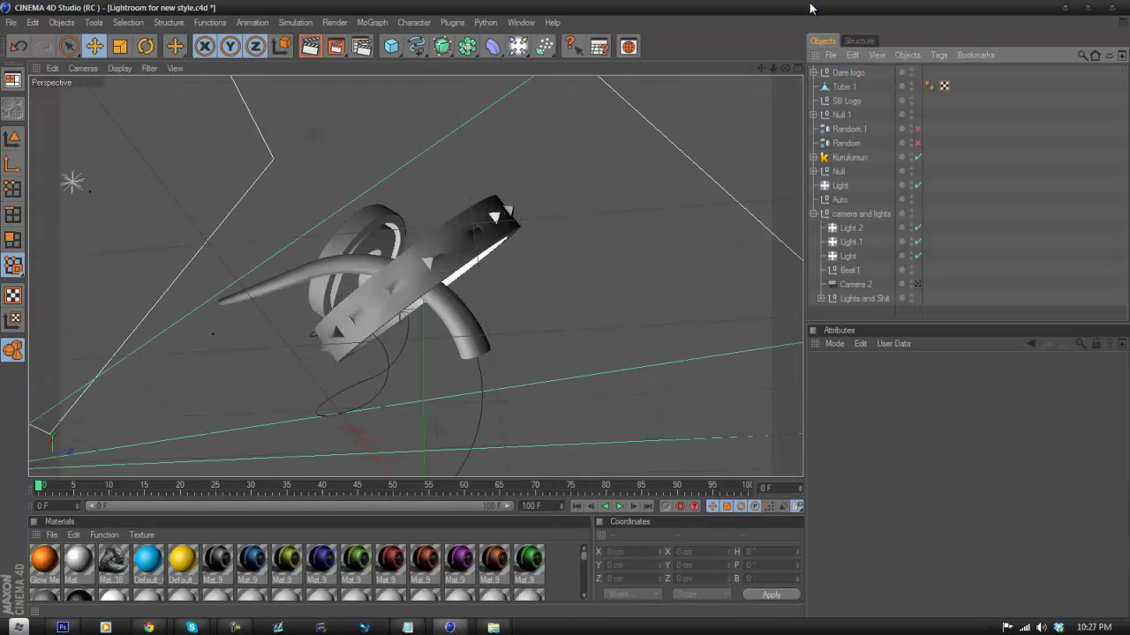
left_click(32, 22)
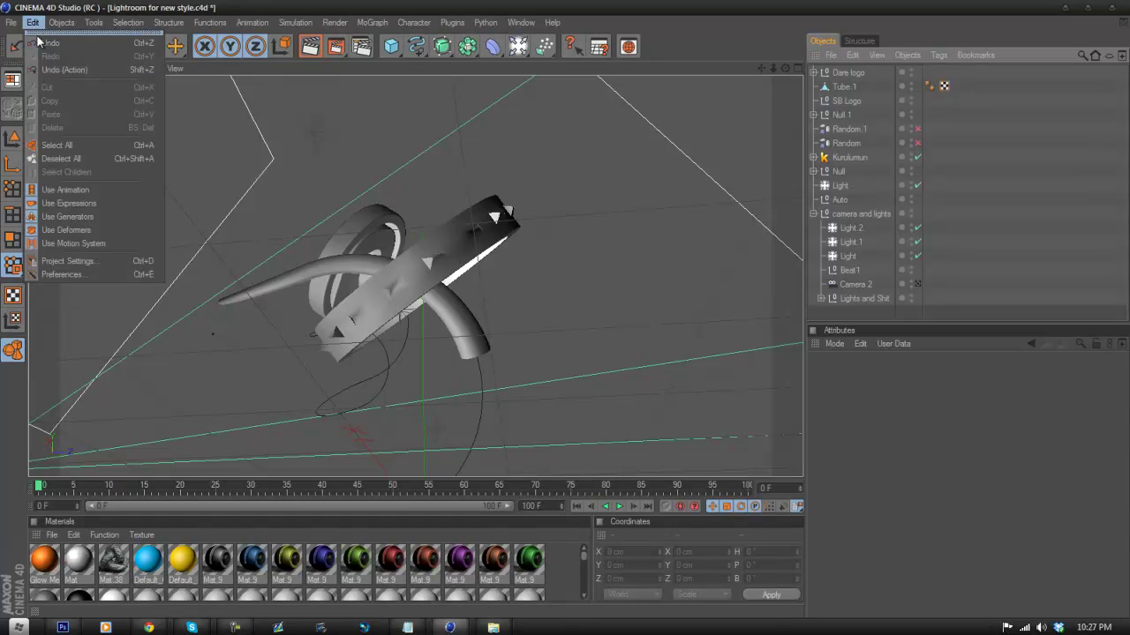
left_click(53, 36)
left_click(968, 215)
- Disable the numbered Kurulumun objects, Light.1 and Metaball.2 in the object list
left_click_drag(918, 256, 927, 154)
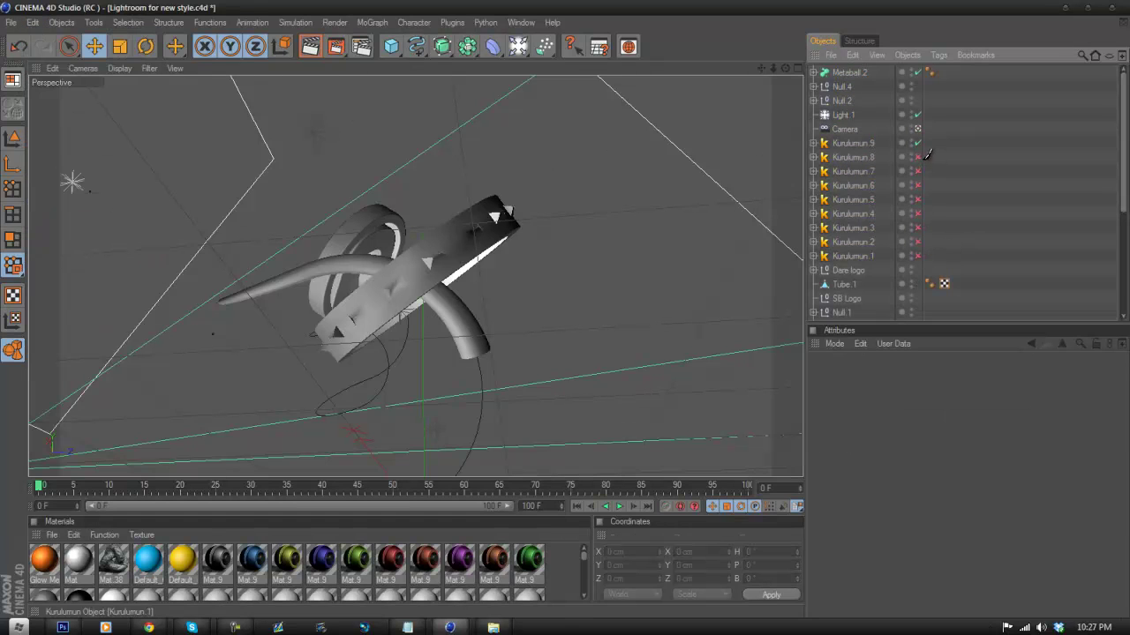
left_click(918, 115)
left_click(918, 73)
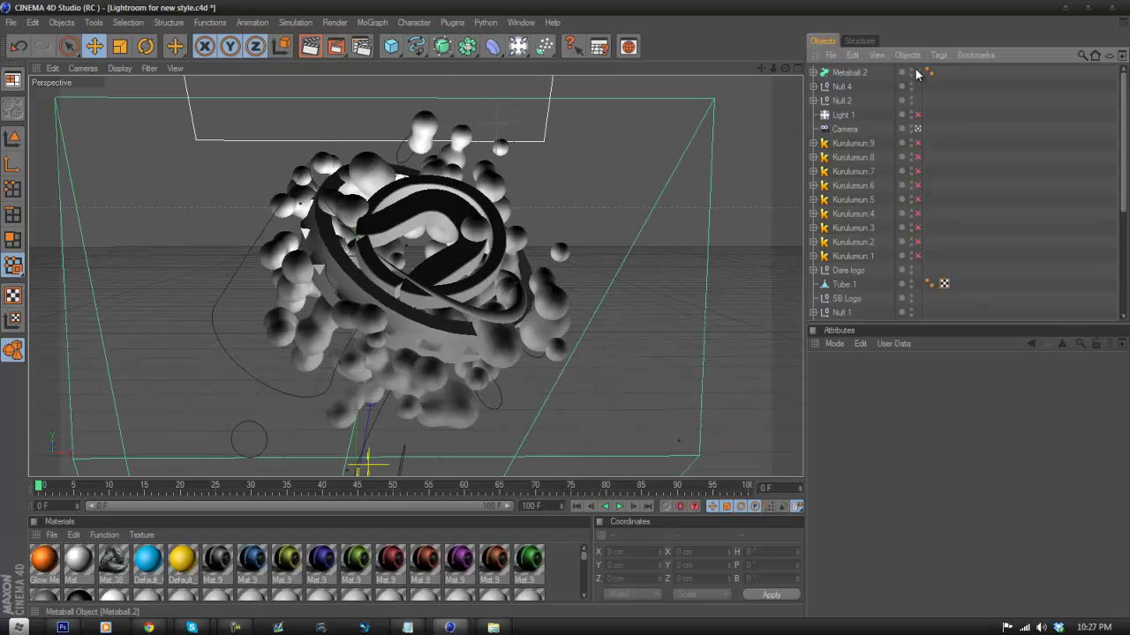
- Delete Null.2, Null.4 and Metaball.2 from the scene
left_click(836, 74)
left_click(838, 101)
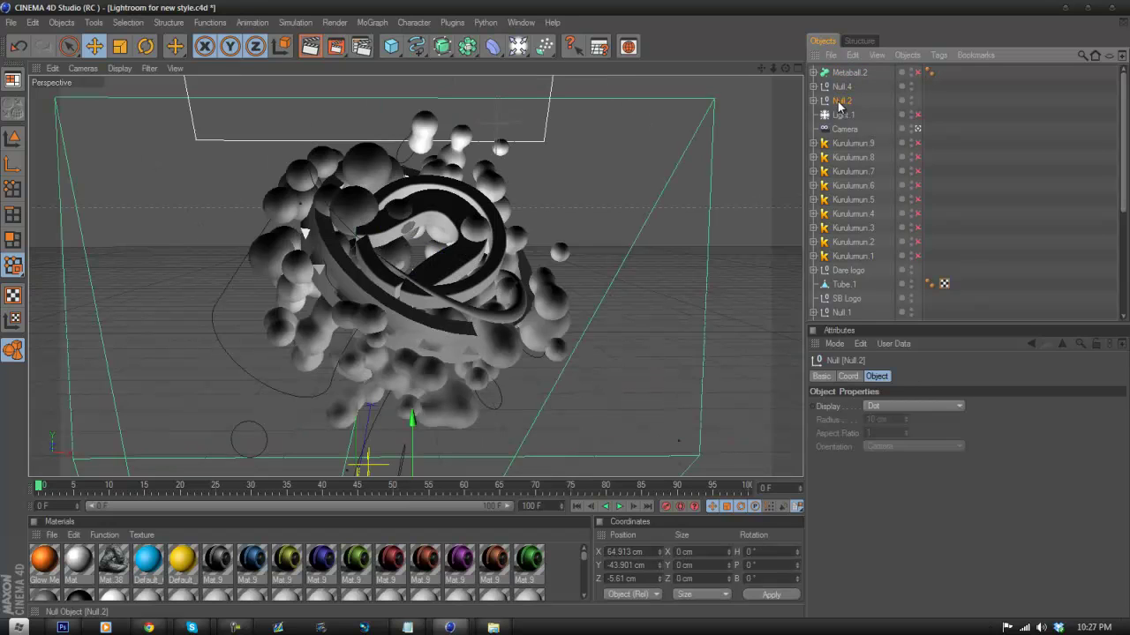
key("Delete")
left_click(846, 101)
left_click(847, 89)
key("Delete")
left_click(847, 75)
key("Delete")
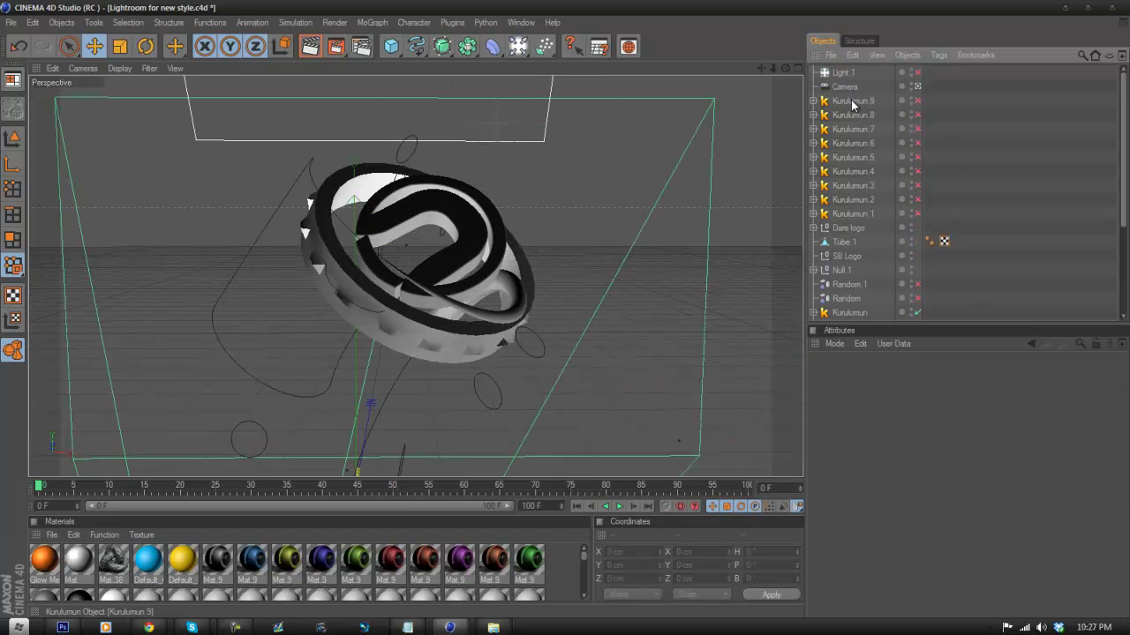
- Delete the Kurulumun swirl, the Tube.1 ring and the old logo geometry inside it from the scene
left_click(850, 100)
left_click(514, 279)
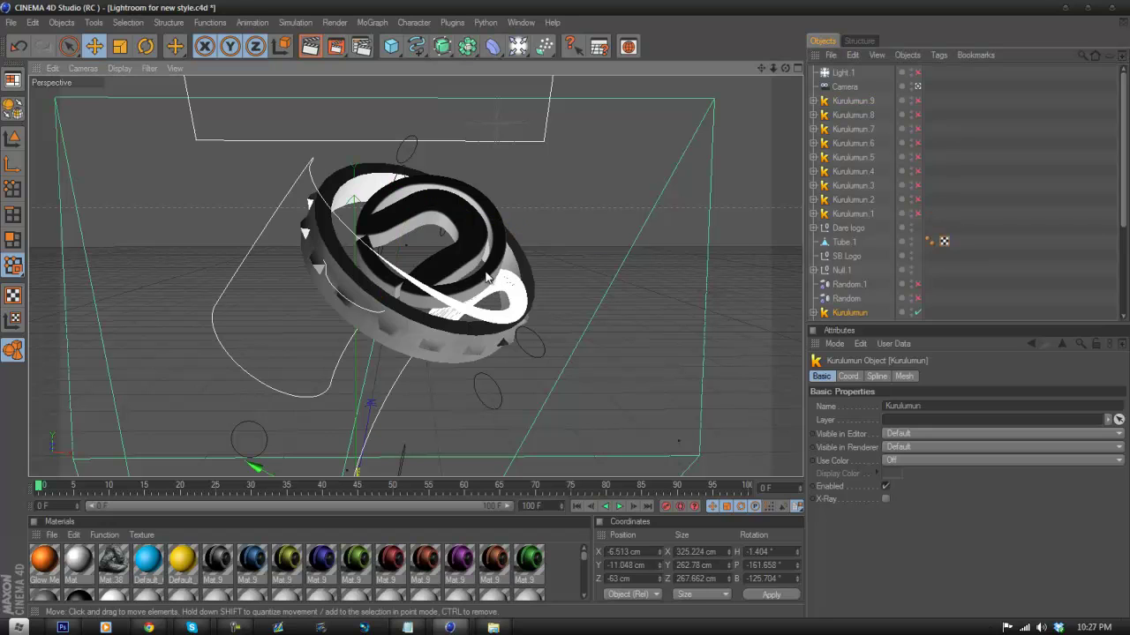
key("Delete")
left_click(468, 270)
key("Delete")
left_click(394, 311)
key("Delete")
left_click(396, 291)
key("Delete")
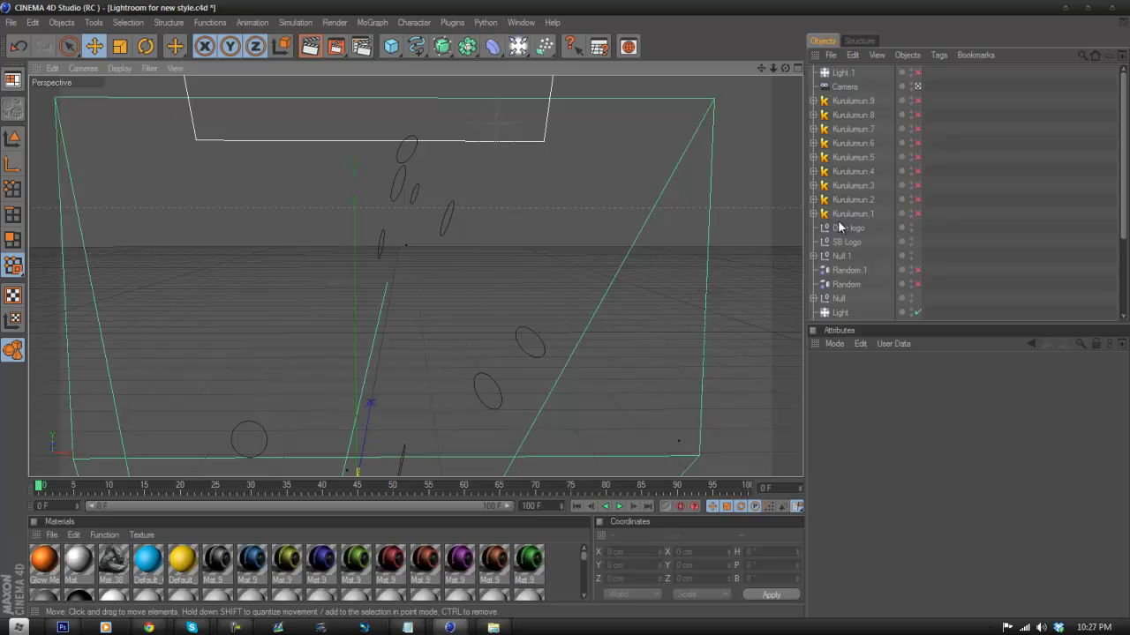
- Merge pentool tut.ai from the Desktop into the scene, importing it at scale 1 in centimeters with connected splines
left_click(11, 23)
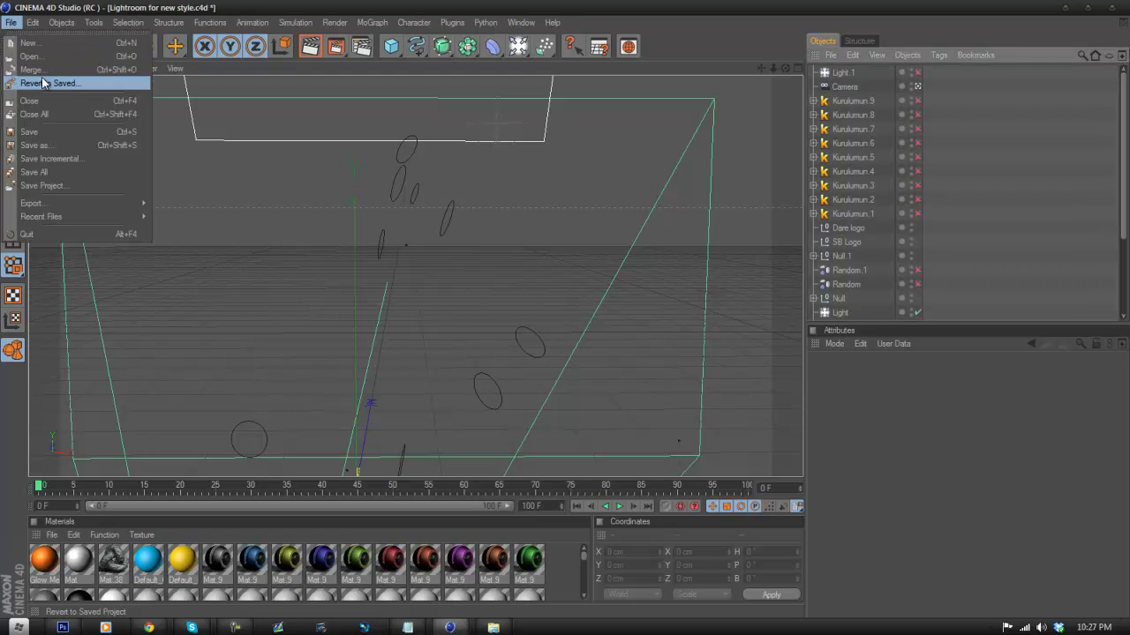
left_click(37, 67)
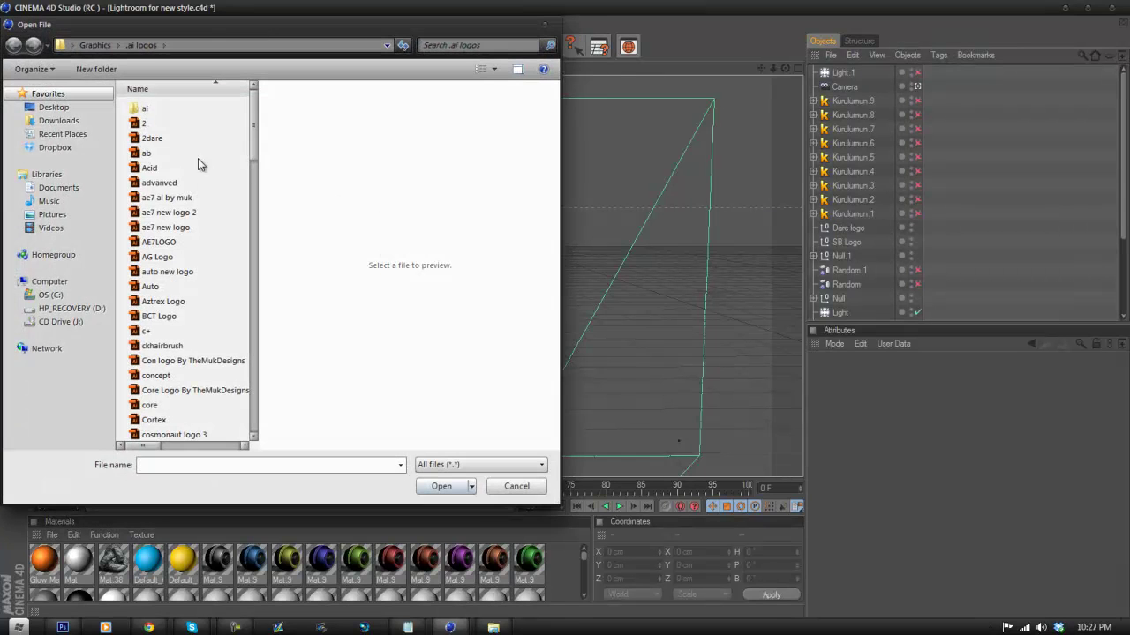
left_click(88, 107)
left_click_drag(257, 137, 253, 230)
left_click(175, 463)
type("pen")
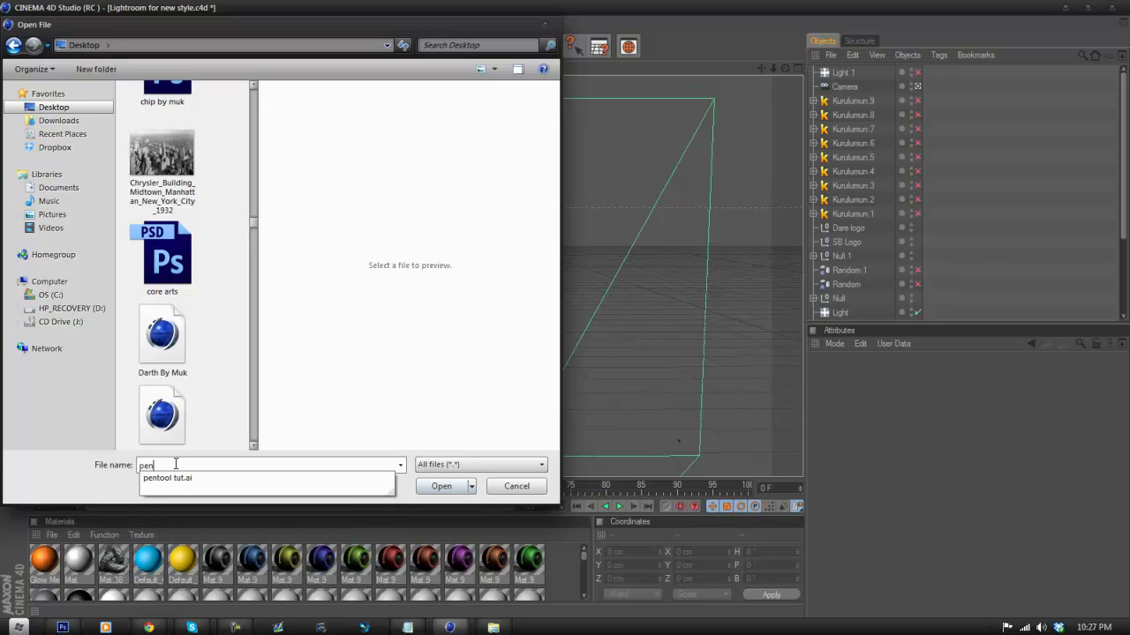
key("Down")
key("Return")
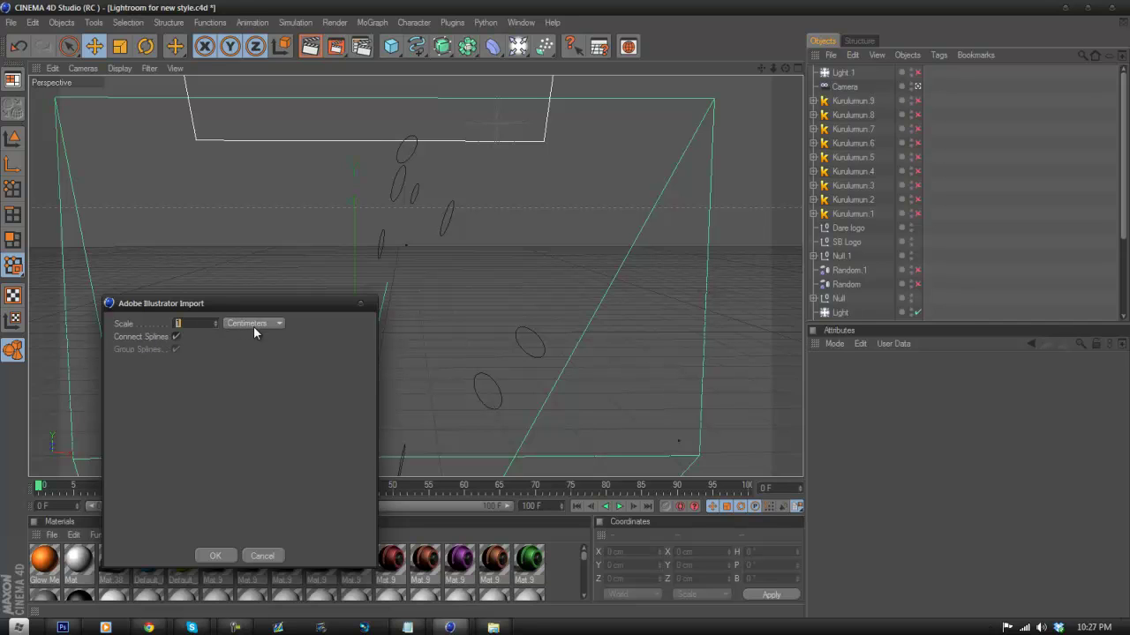
left_click(214, 556)
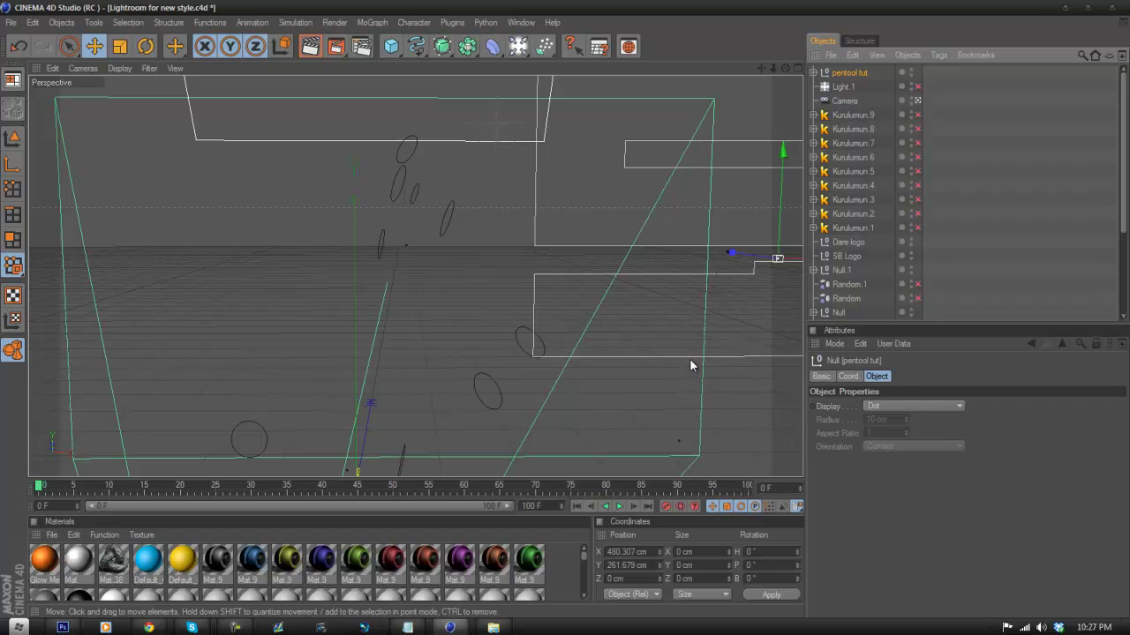
- Move the imported pentool tut logo into the middle of the light room, at about X -36 cm and Y 156 cm
left_click_drag(779, 262, 428, 346)
scroll(271, 284, "down", 4)
scroll(446, 295, "up", 3)
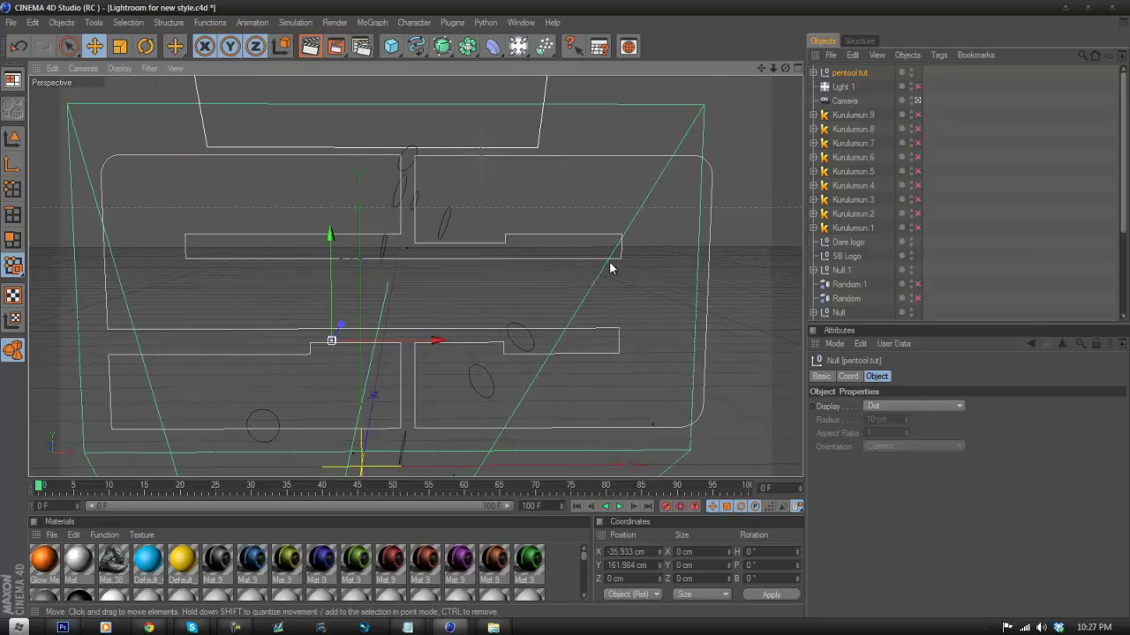
left_click_drag(785, 68, 567, 315)
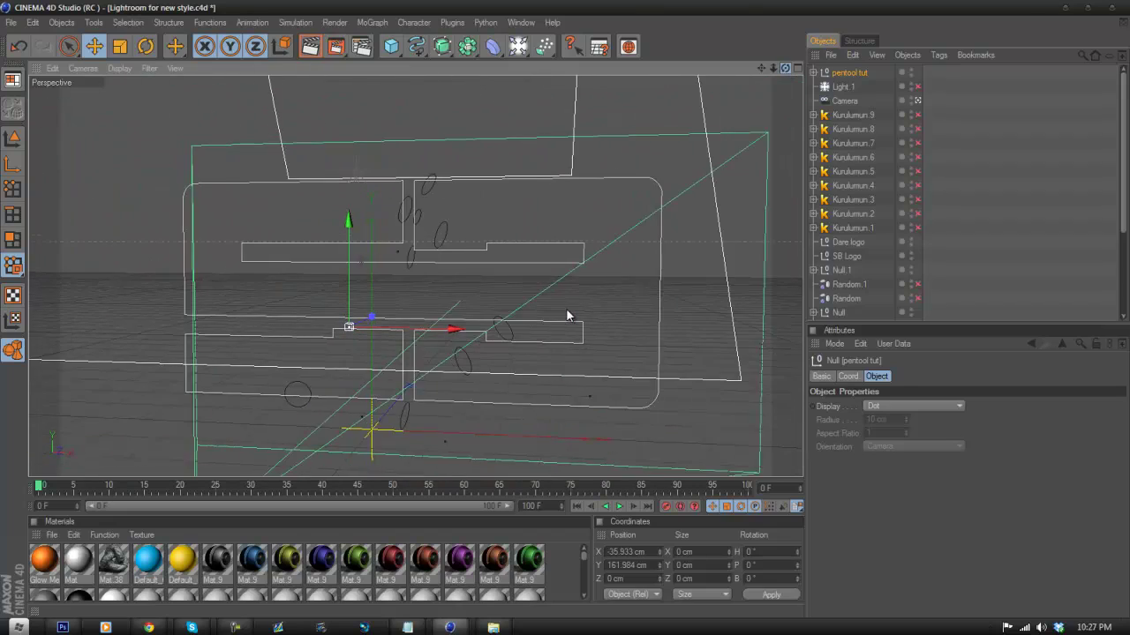
left_click_drag(760, 68, 548, 288)
scroll(722, 134, "up", 2)
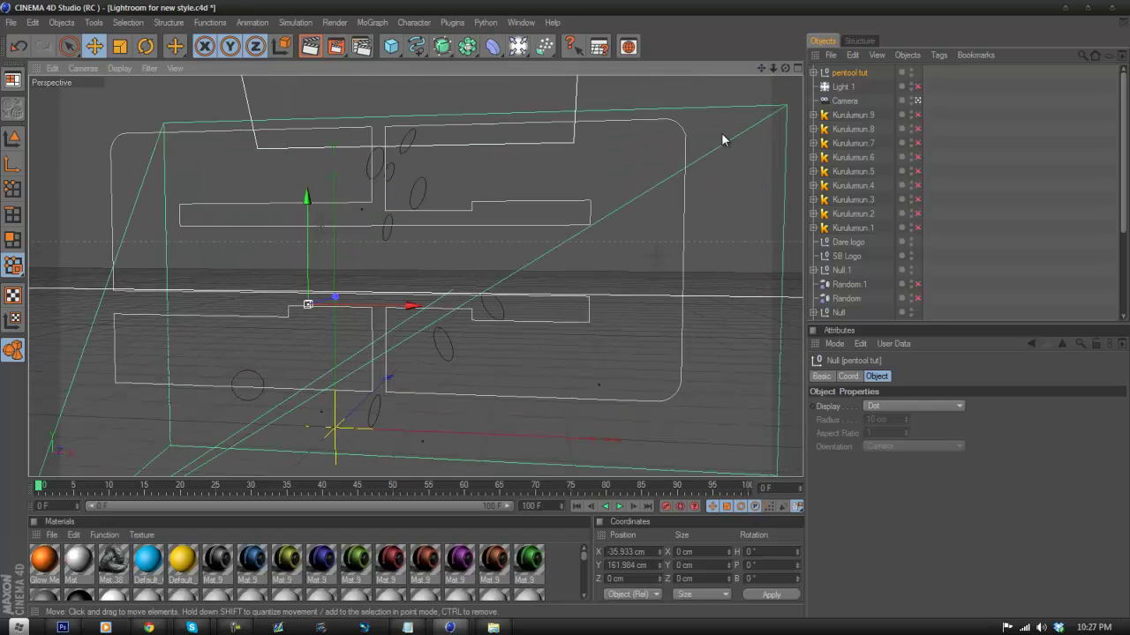
left_click_drag(308, 278, 308, 308)
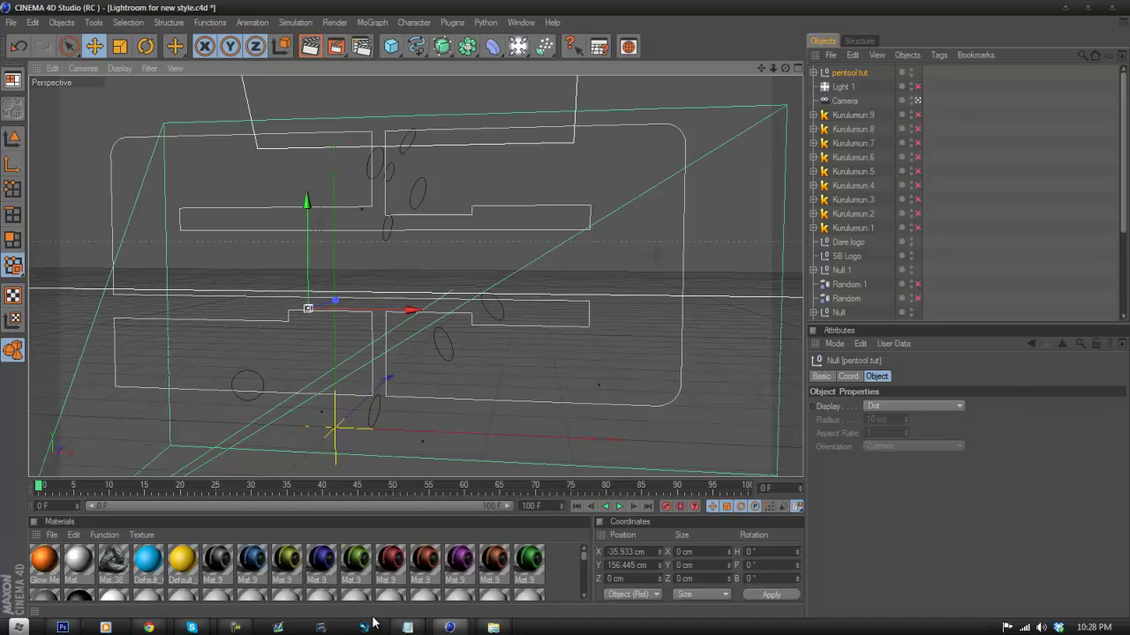
mouse_move(234, 627)
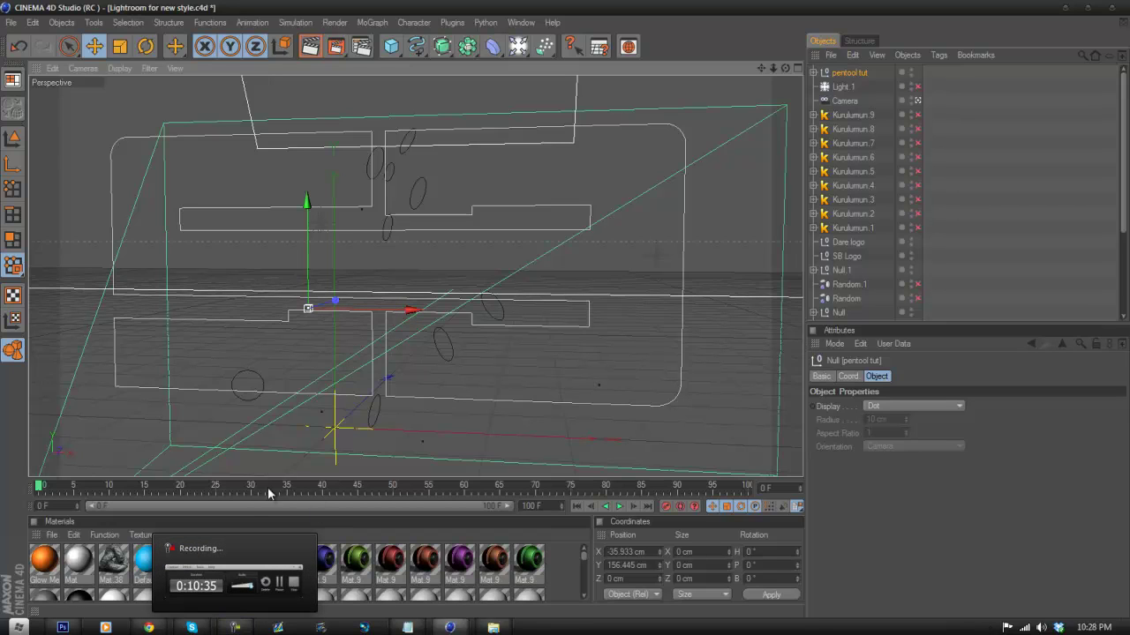